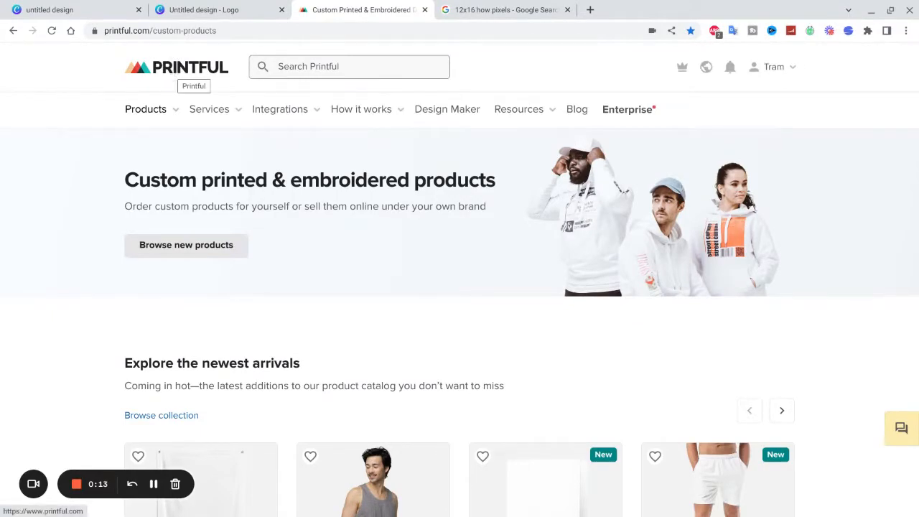
Open the Men's Premium Tank Top | Cotton Heritage MC1790 product page from the newest arrivals.
scroll(183, 67, "up", 5)
scroll(183, 67, "down", 4)
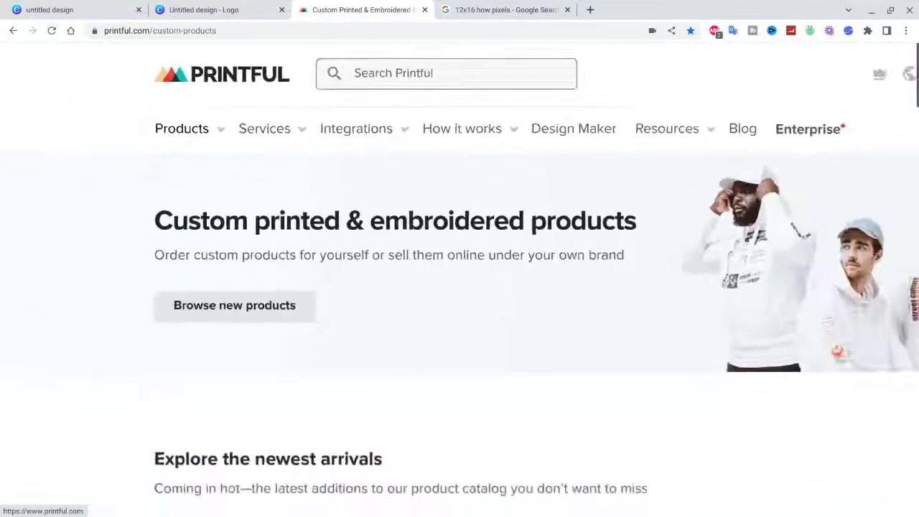
scroll(183, 67, "down", 2)
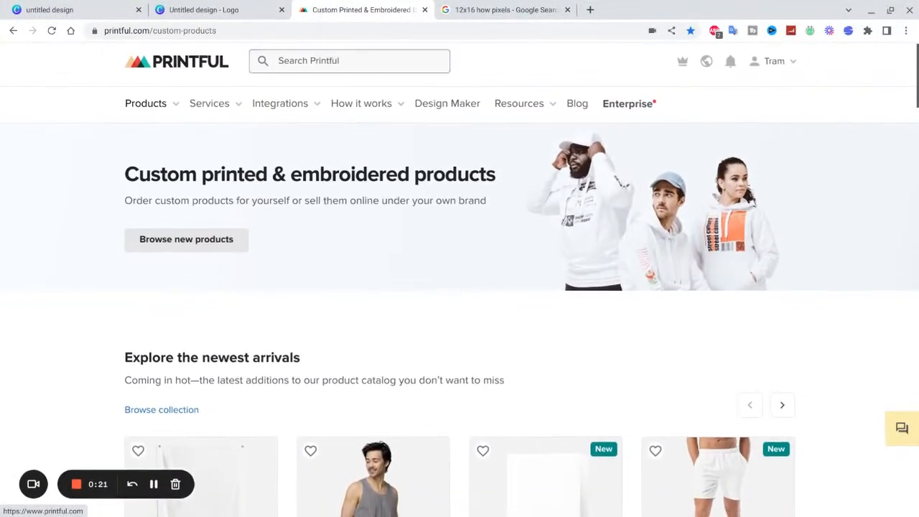
scroll(183, 67, "up", 1)
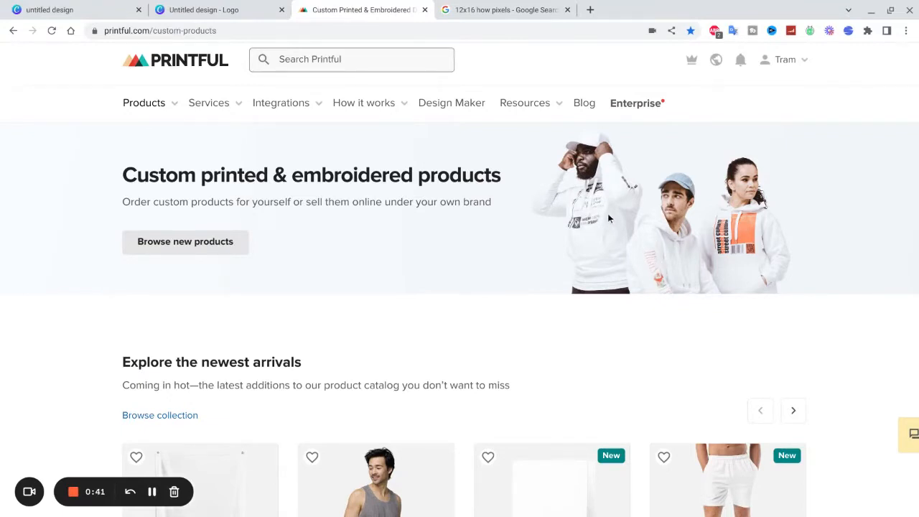
scroll(406, 327, "down", 1)
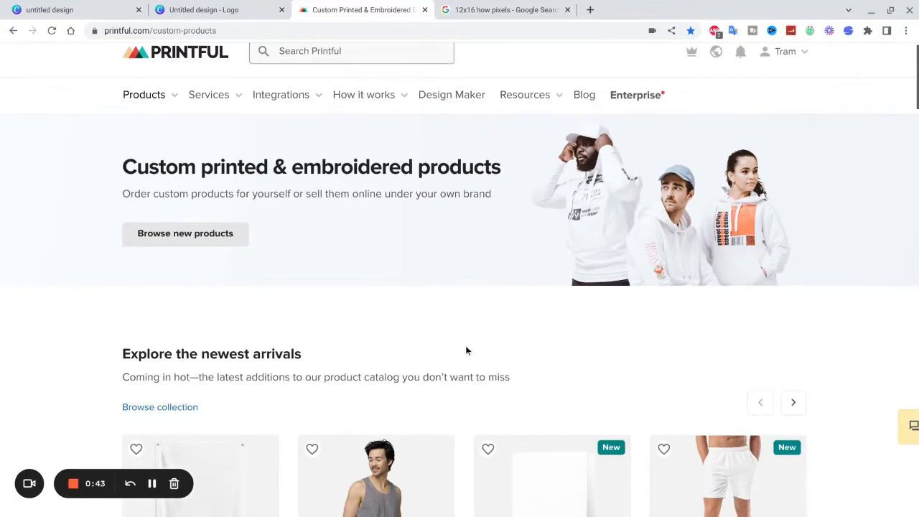
scroll(441, 335, "down", 2)
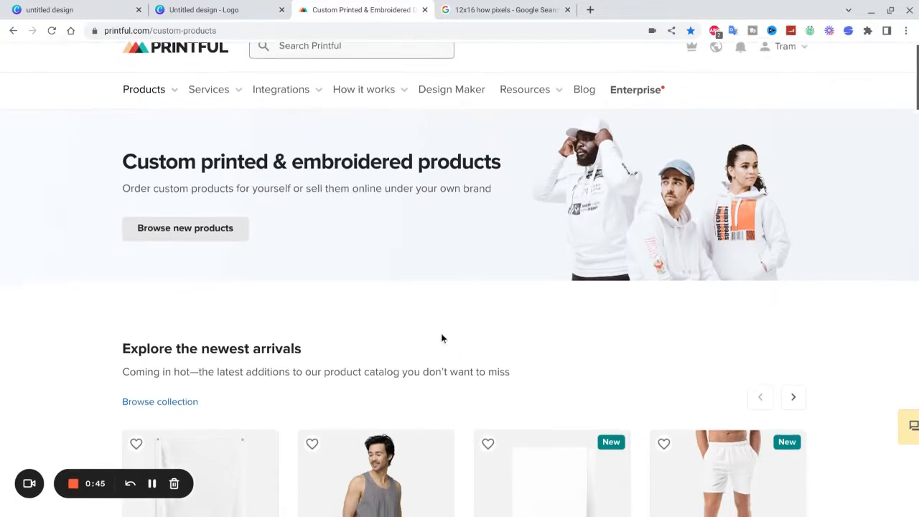
scroll(441, 277, "down", 6)
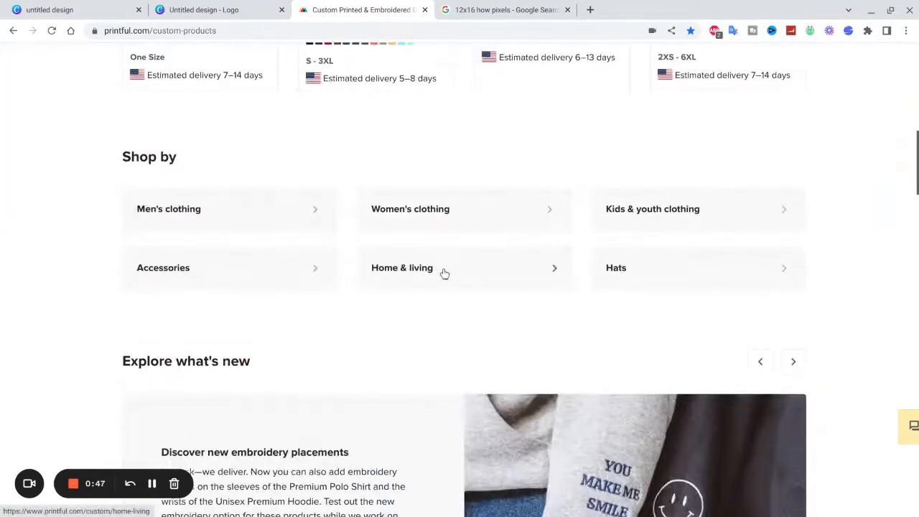
scroll(445, 277, "up", 4)
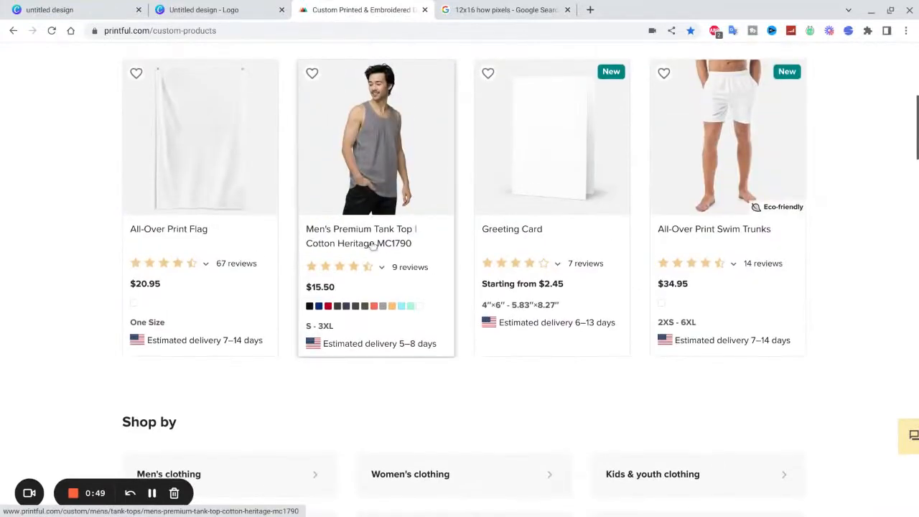
left_click(394, 240)
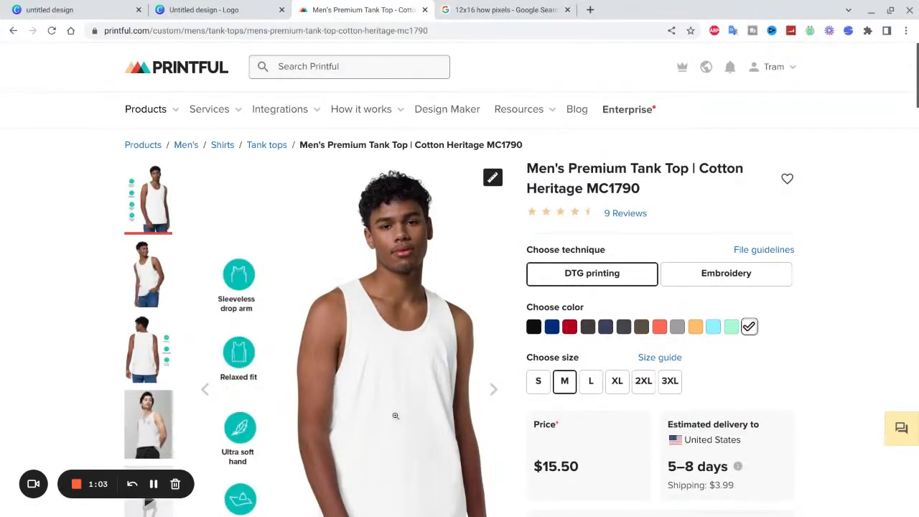
Choose DTG printing as the tank top's technique and open its file guidelines.
left_click(727, 274)
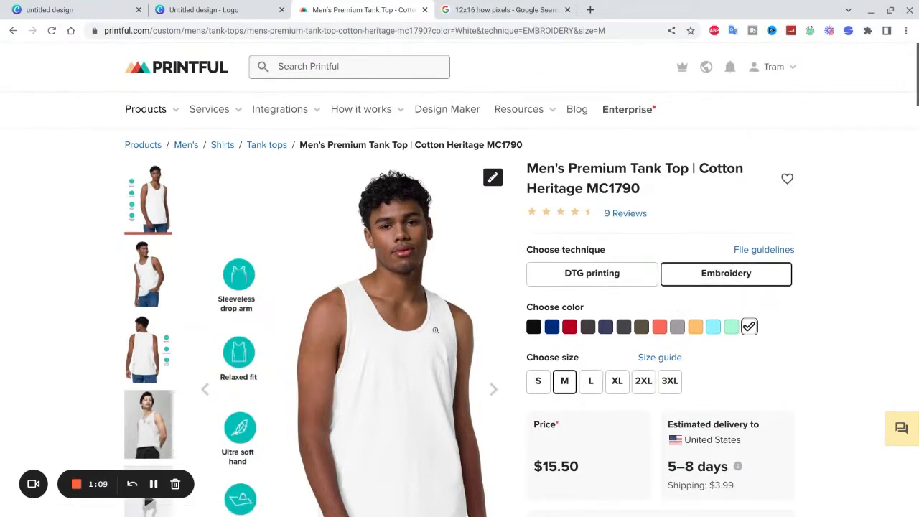
left_click(612, 280)
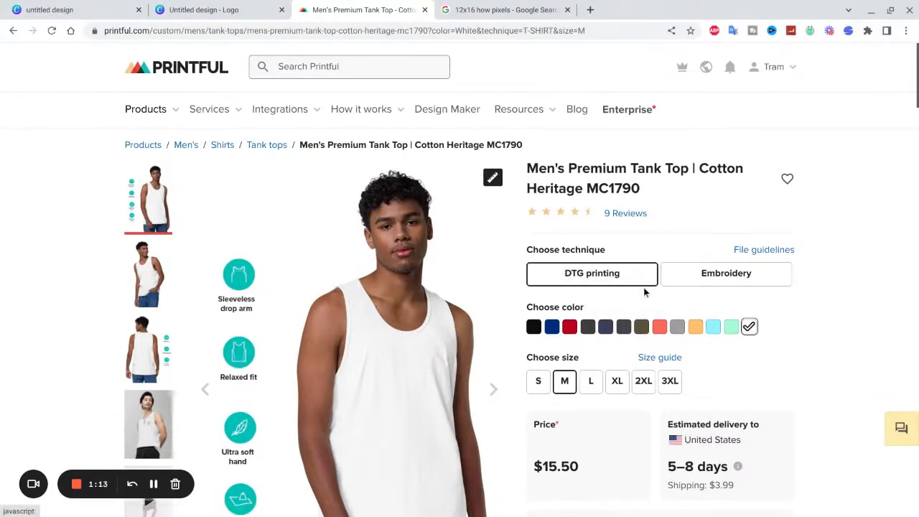
scroll(534, 330, "down", 10)
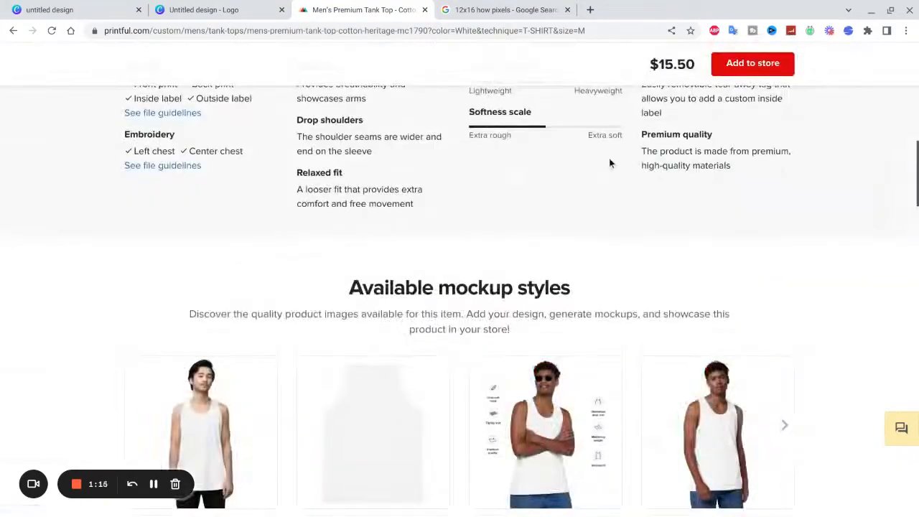
scroll(618, 272, "up", 5)
scroll(622, 281, "up", 3)
scroll(486, 279, "down", 4)
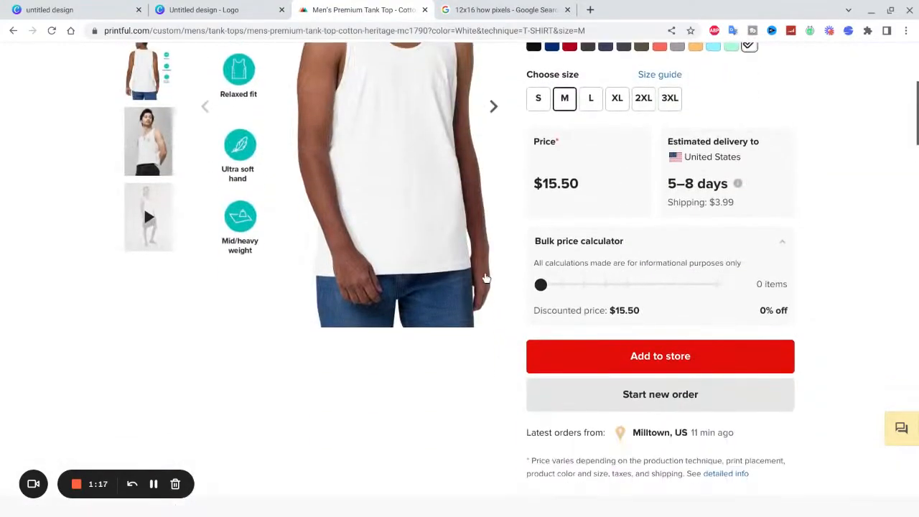
scroll(486, 277, "down", 4)
scroll(486, 275, "down", 4)
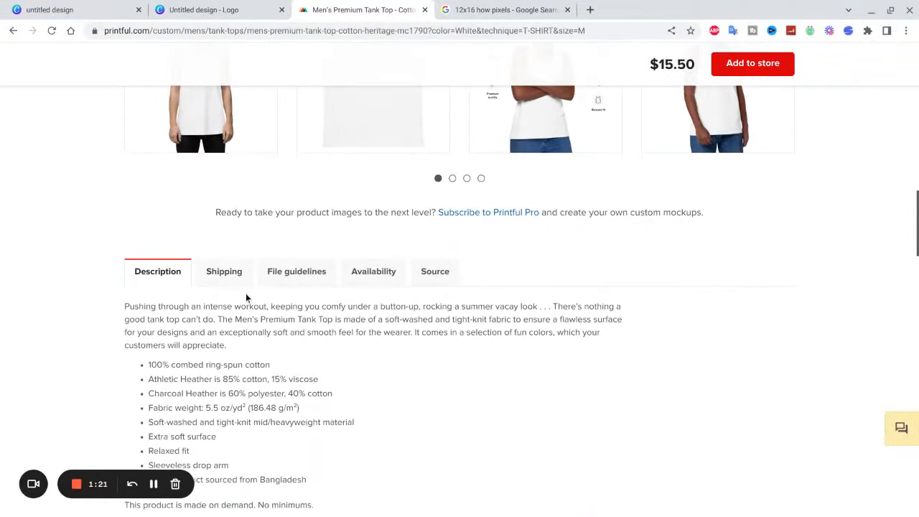
left_click(284, 280)
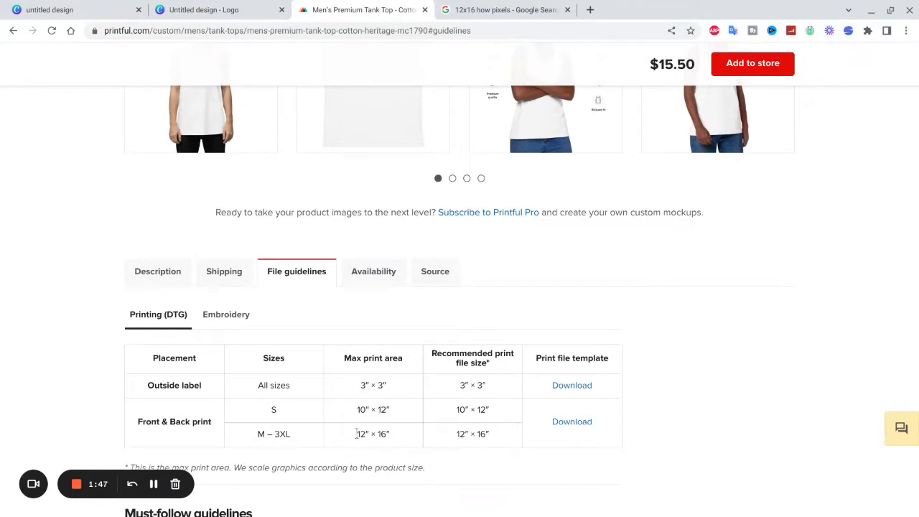
Copy the front and back max print area for sizes M – 3XL and check its pixel equivalent in the open Google results.
left_click_drag(363, 430, 391, 437)
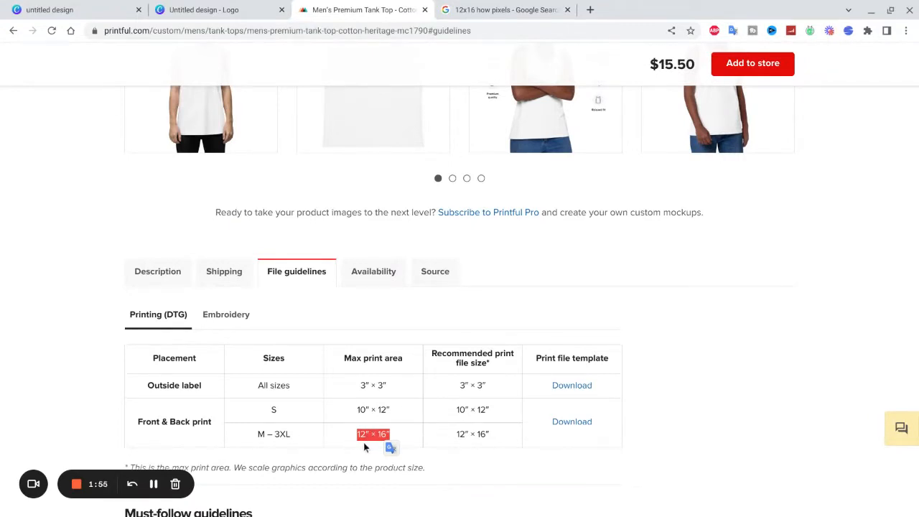
right_click(364, 433)
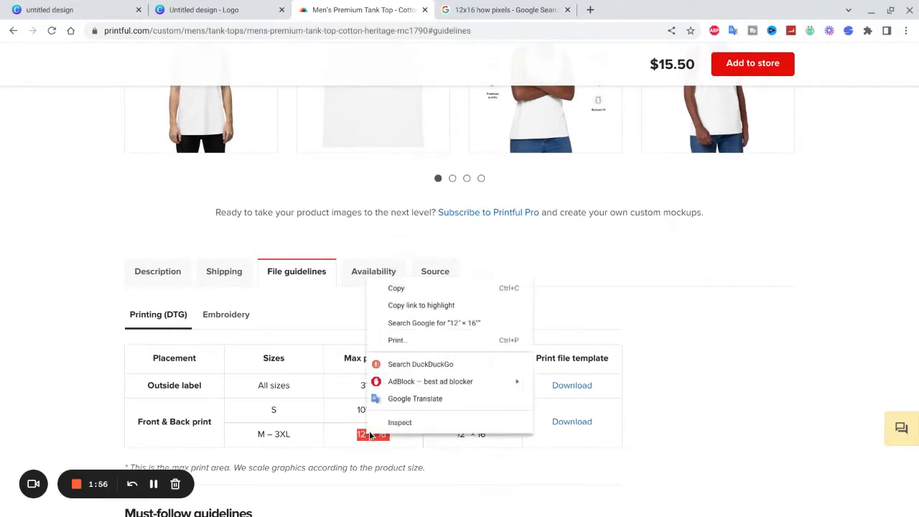
left_click(404, 288)
left_click(496, 10)
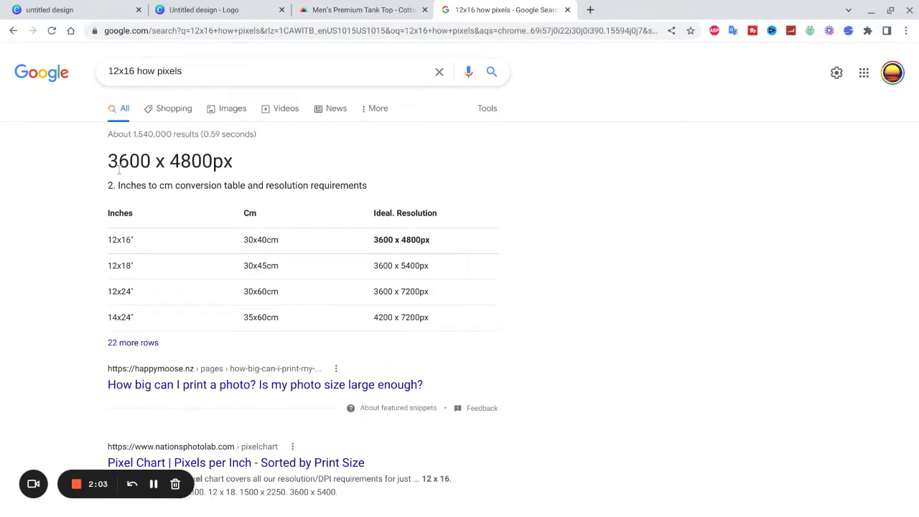
left_click_drag(108, 161, 130, 150)
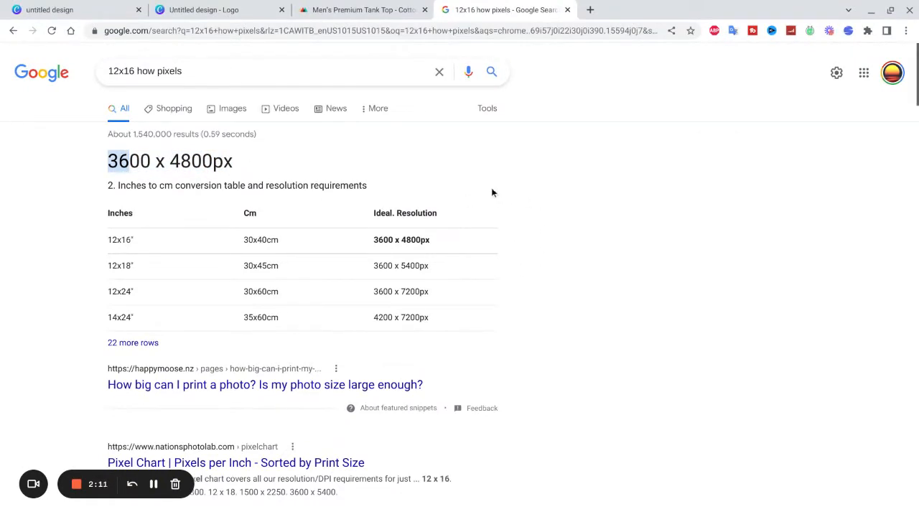
Switch to Canva, go to its home page, dismiss the desktop app promotion and create a blank Sweatshirt design.
left_click(225, 14)
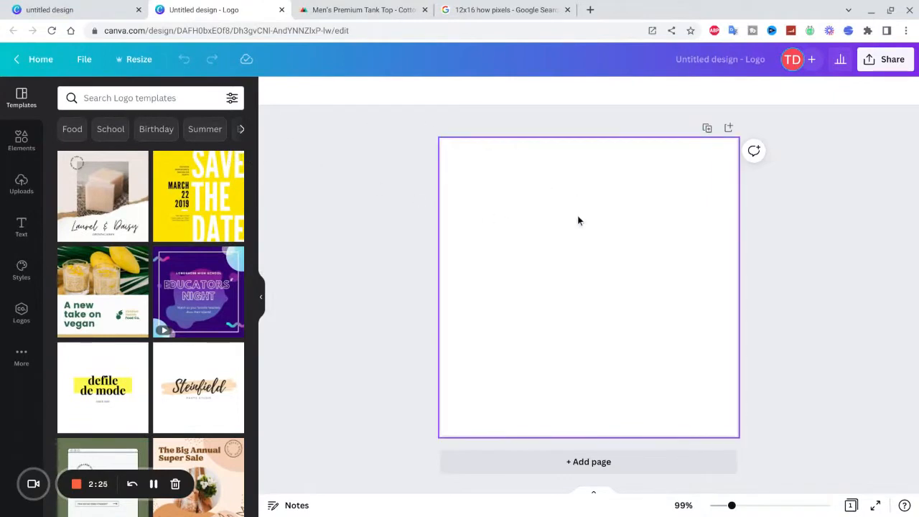
left_click(41, 59)
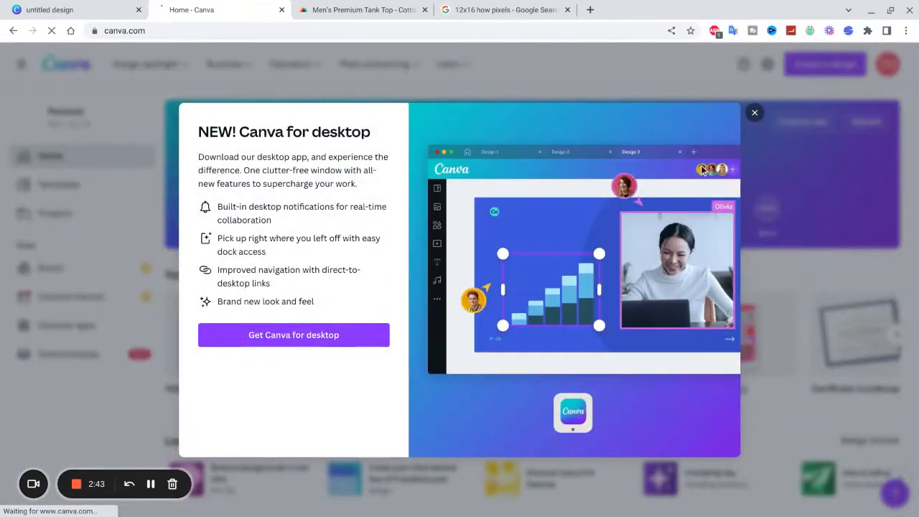
left_click(754, 113)
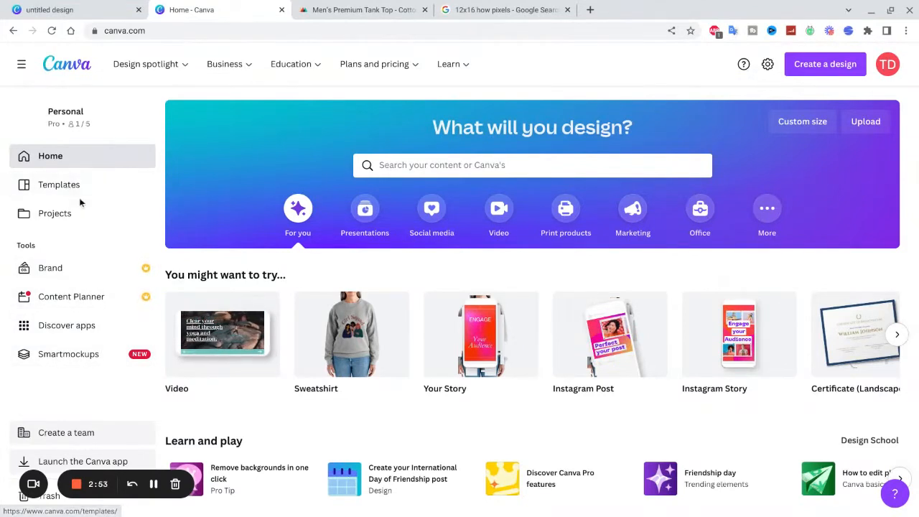
left_click(362, 365)
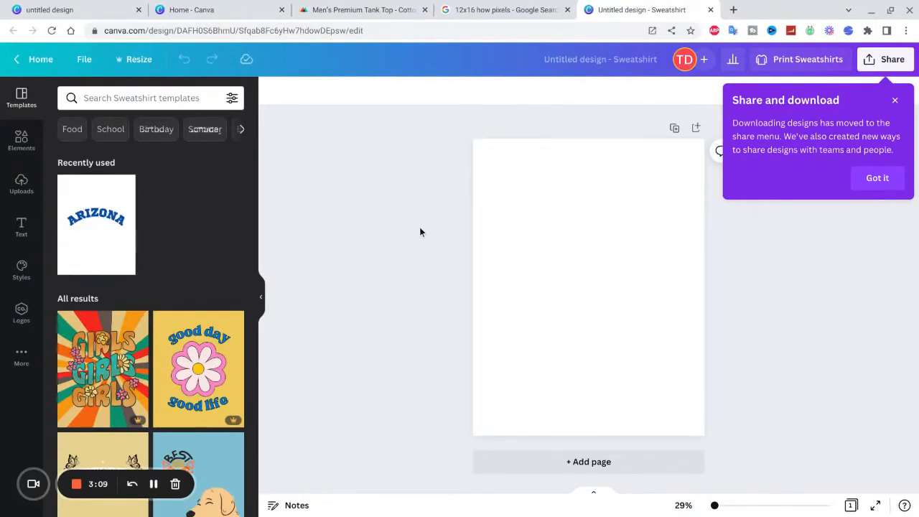
Resize the blank sweatshirt design to a custom size of 3600 × 4800 px, using the dimensions in the Google results.
left_click(143, 65)
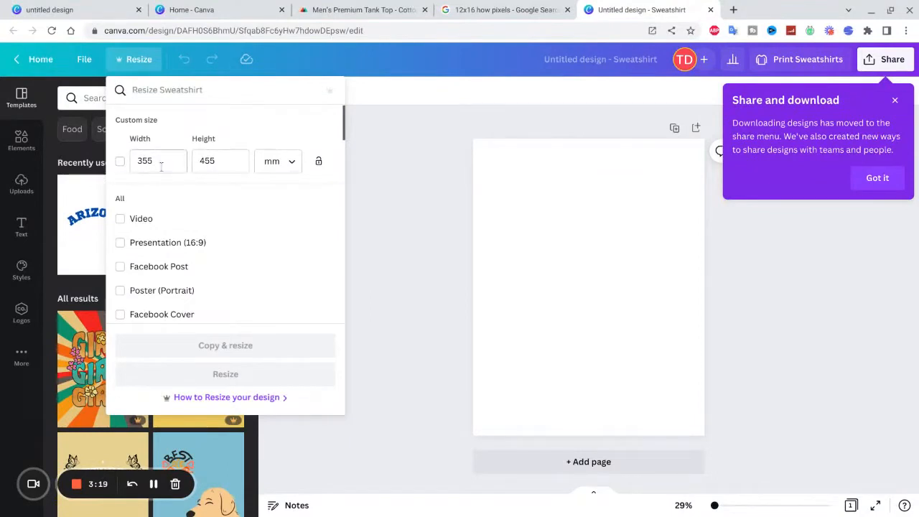
left_click(291, 161)
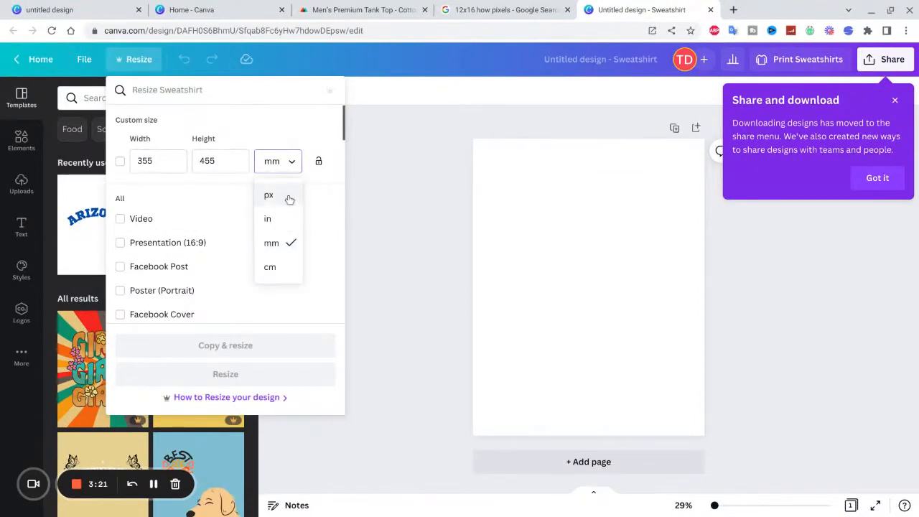
left_click(287, 196)
left_click_drag(160, 161, 122, 164)
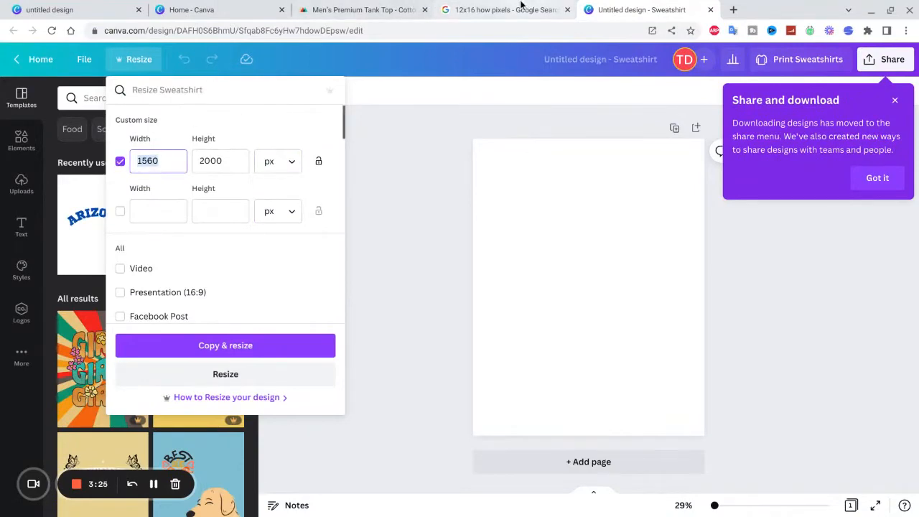
left_click(465, 11)
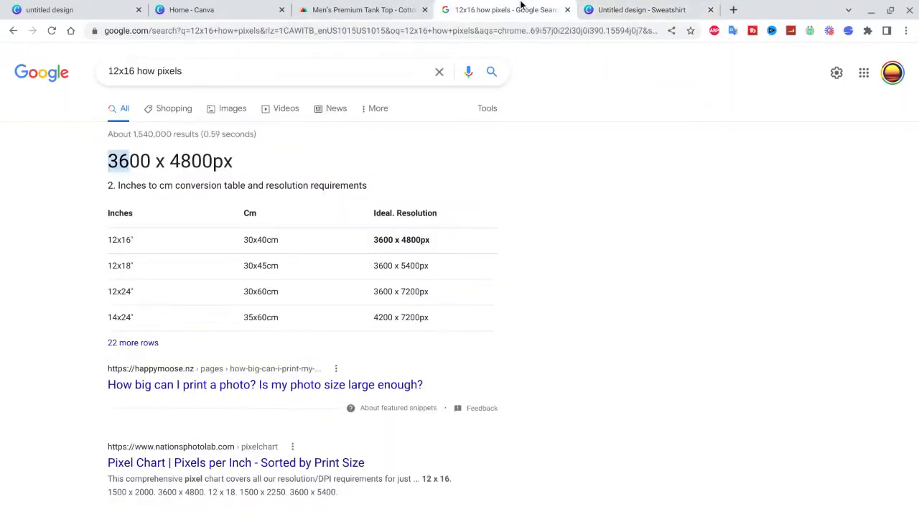
left_click(635, 14)
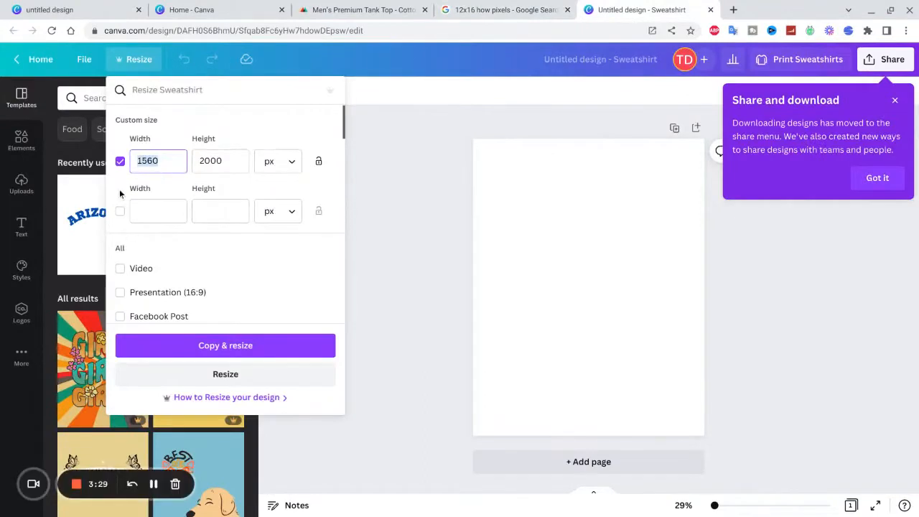
type("36")
type("00")
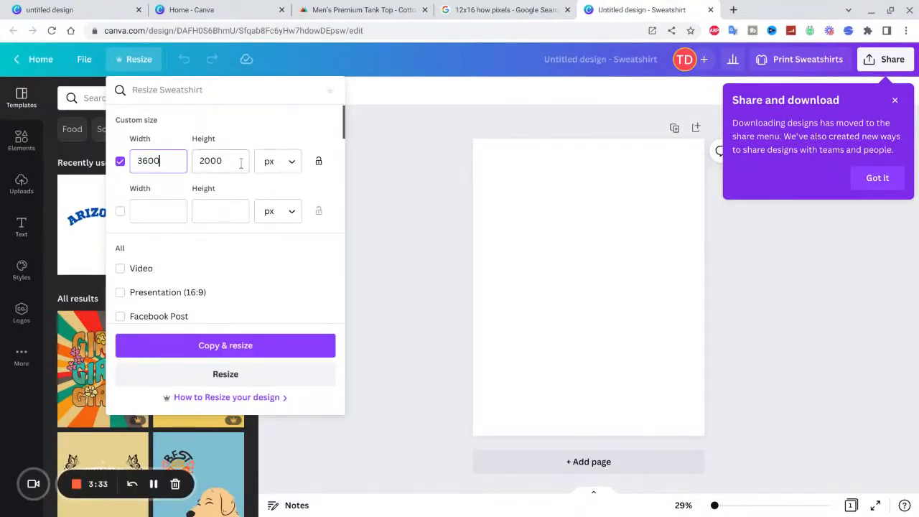
key("Tab")
type("48")
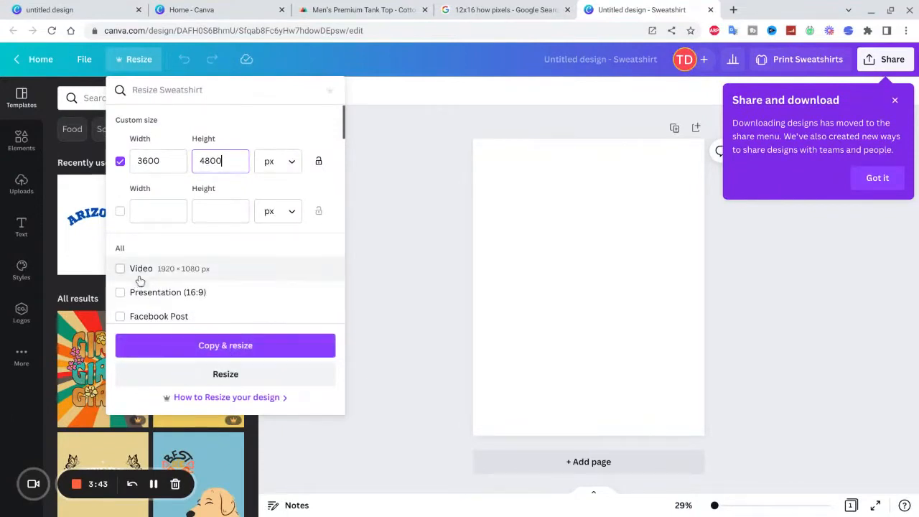
left_click(234, 384)
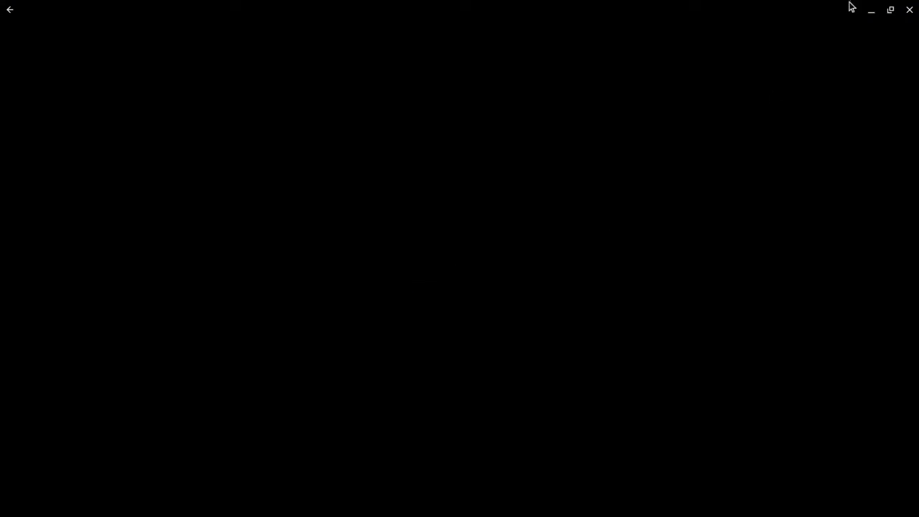
left_click(869, 11)
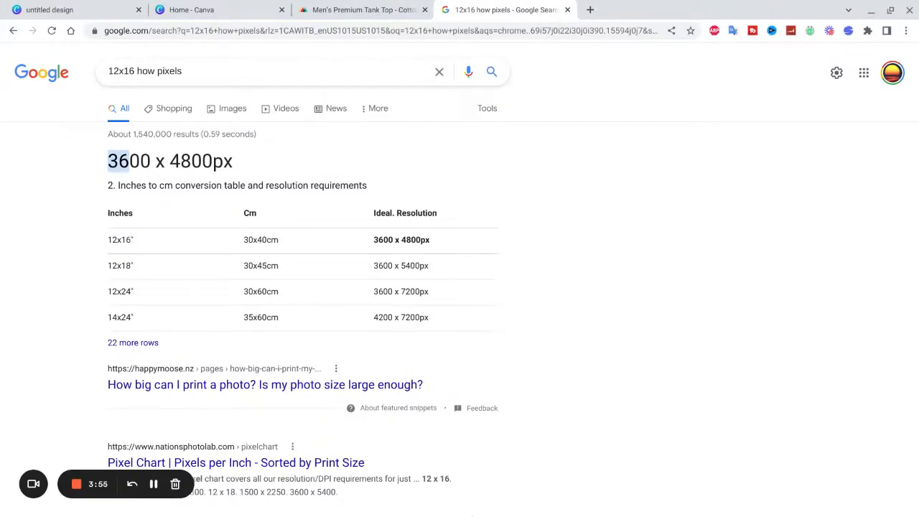
left_click(240, 8)
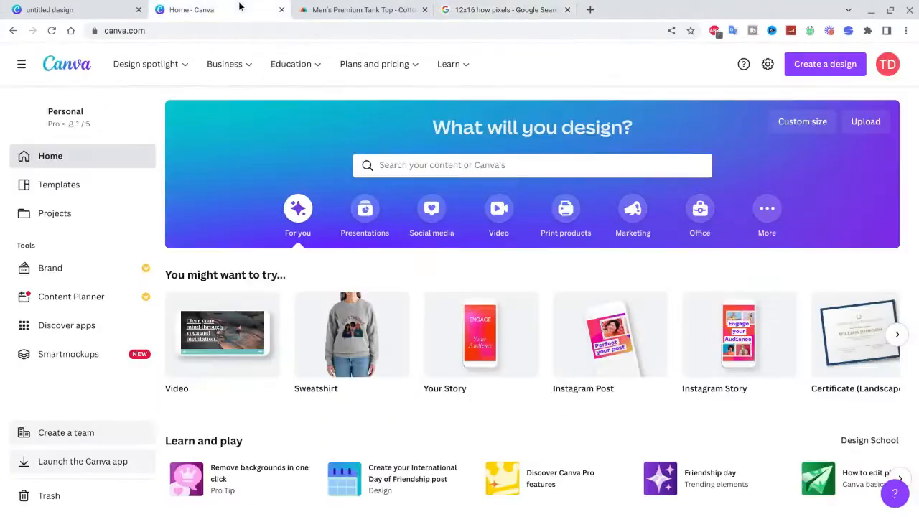
left_click(120, 10)
left_click(201, 10)
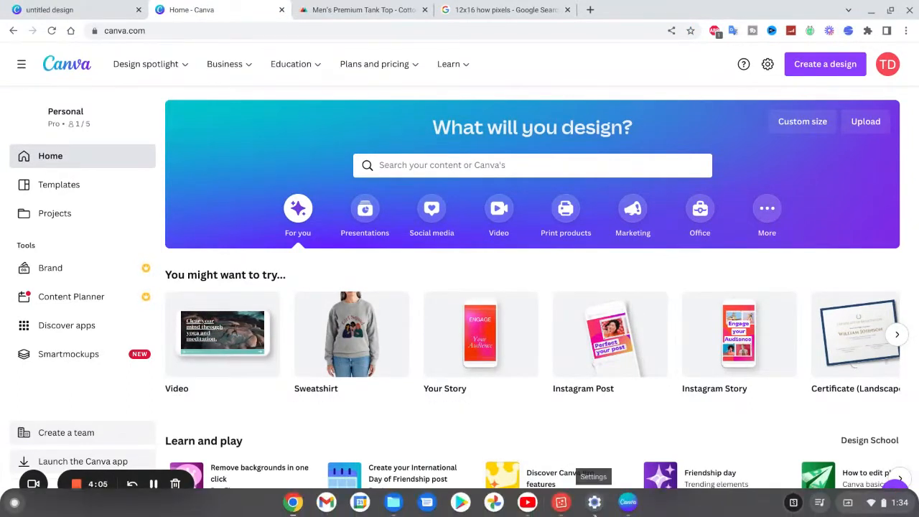
left_click(595, 503)
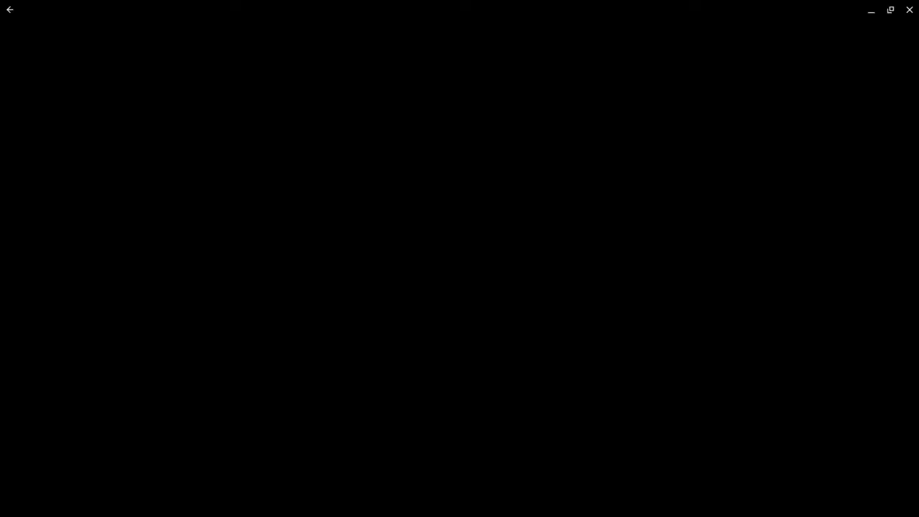
left_click(890, 9)
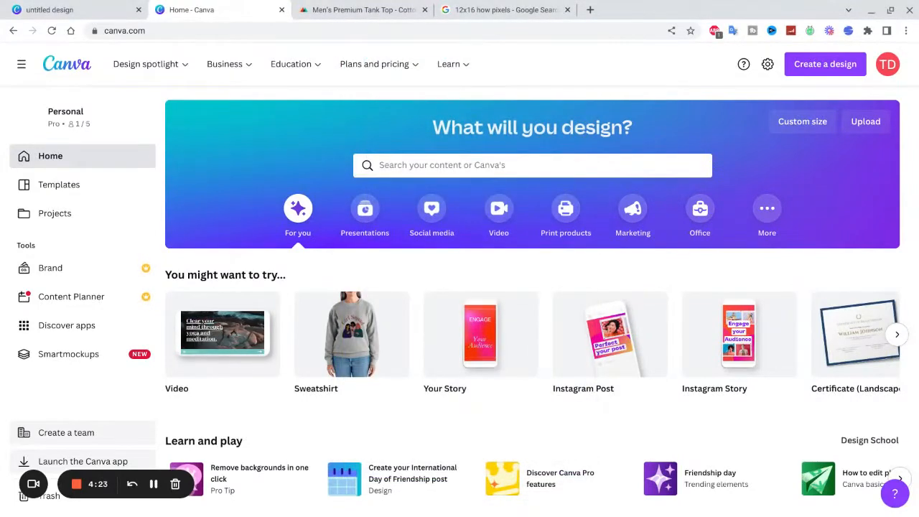
Return to Canva's home page and create a new blank design with a custom size of 3600 × 4800 px.
left_click(352, 355)
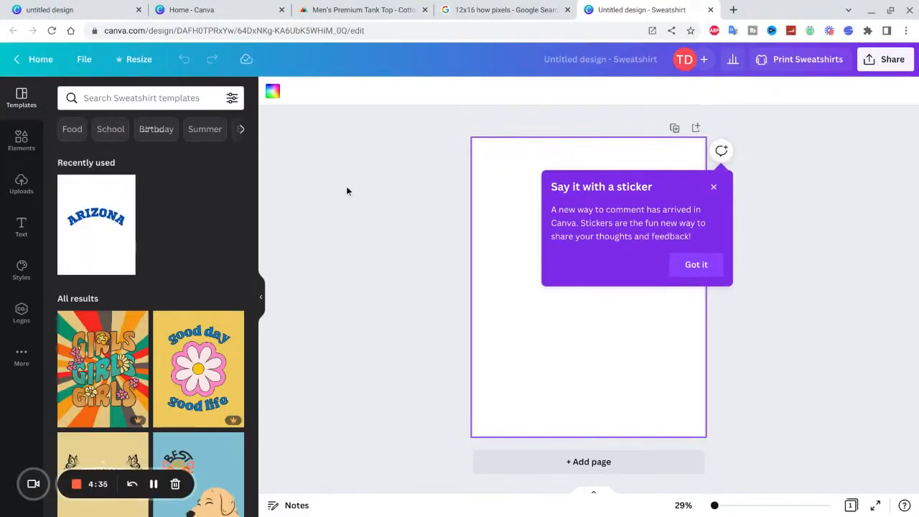
left_click(49, 58)
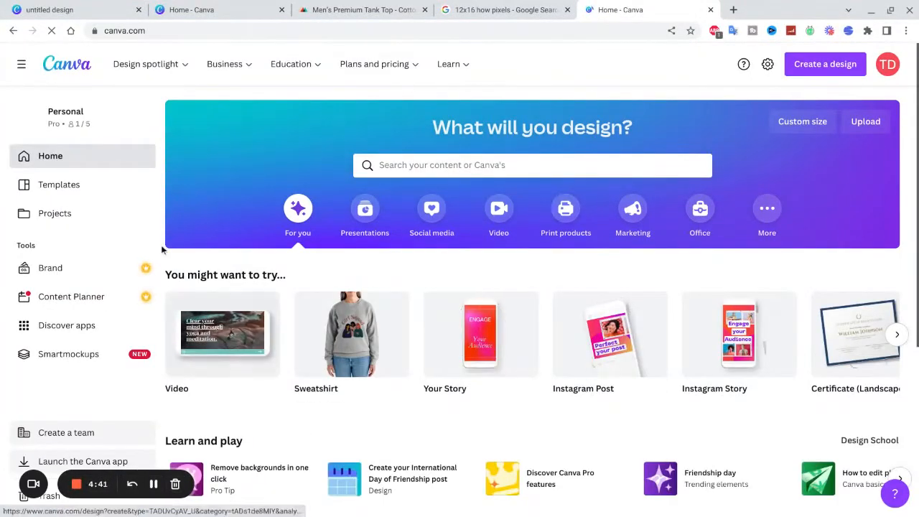
left_click(776, 124)
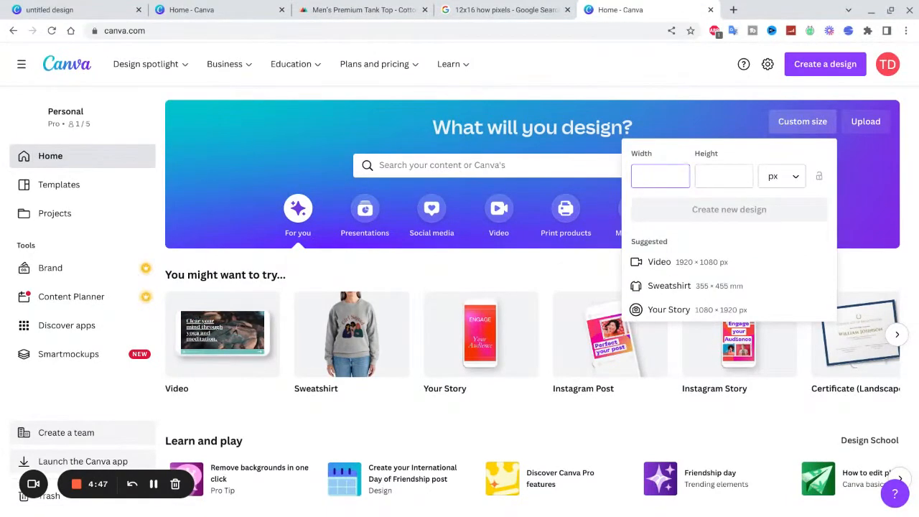
type("3600")
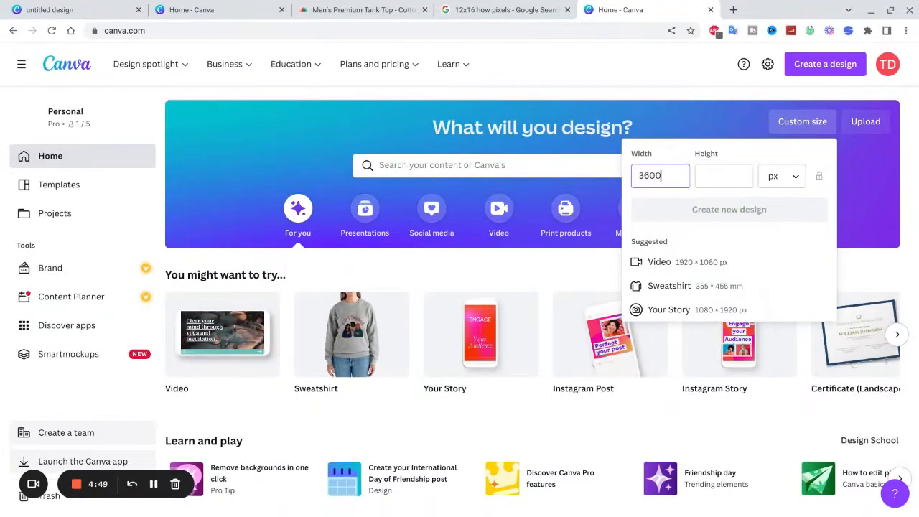
left_click(722, 174)
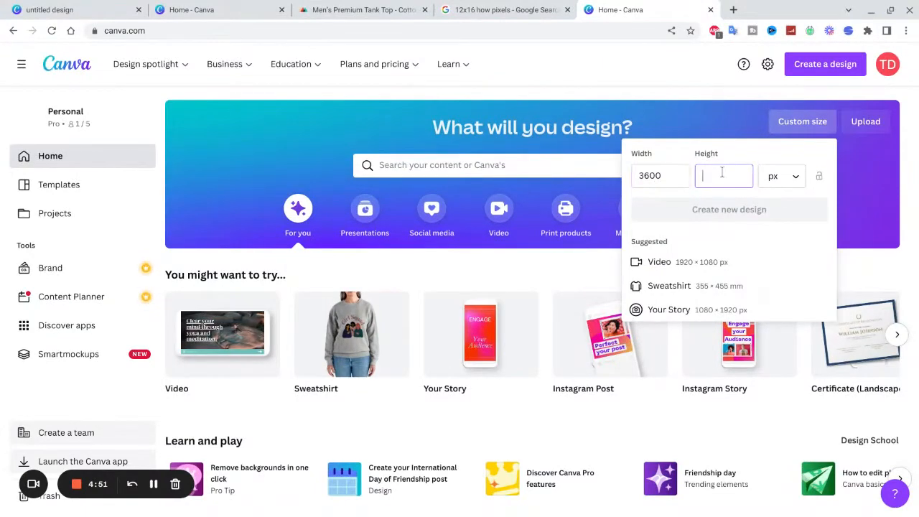
type("4800")
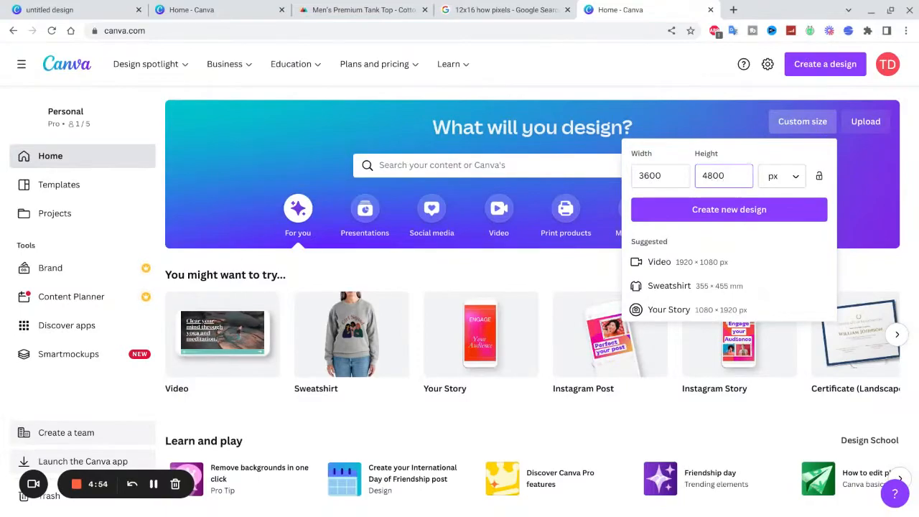
left_click(772, 208)
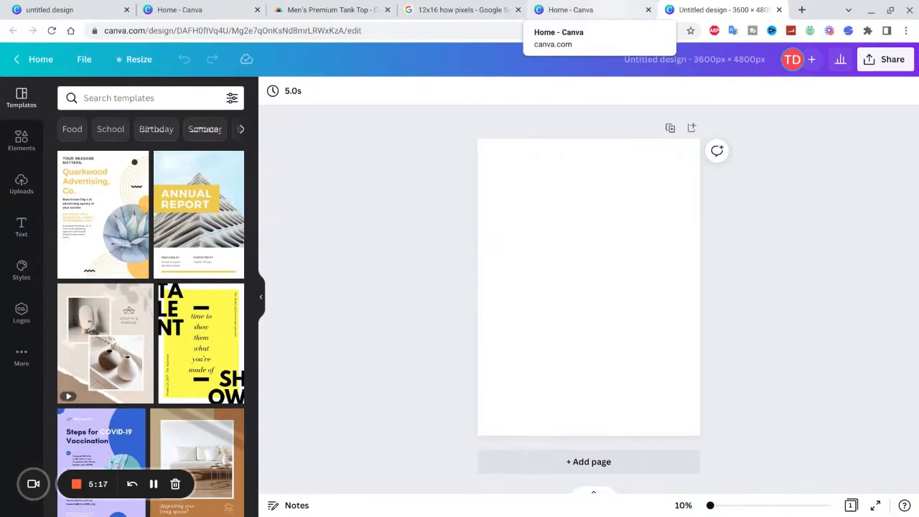
Go to amazon.com in the browser tab that holds Canva's home page.
left_click(567, 10)
key("ctrl+l")
type("a")
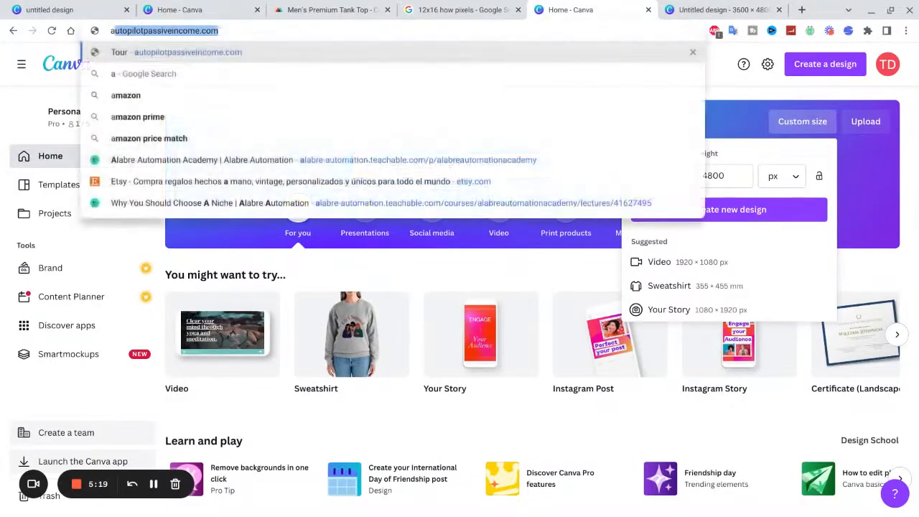
type("mazo")
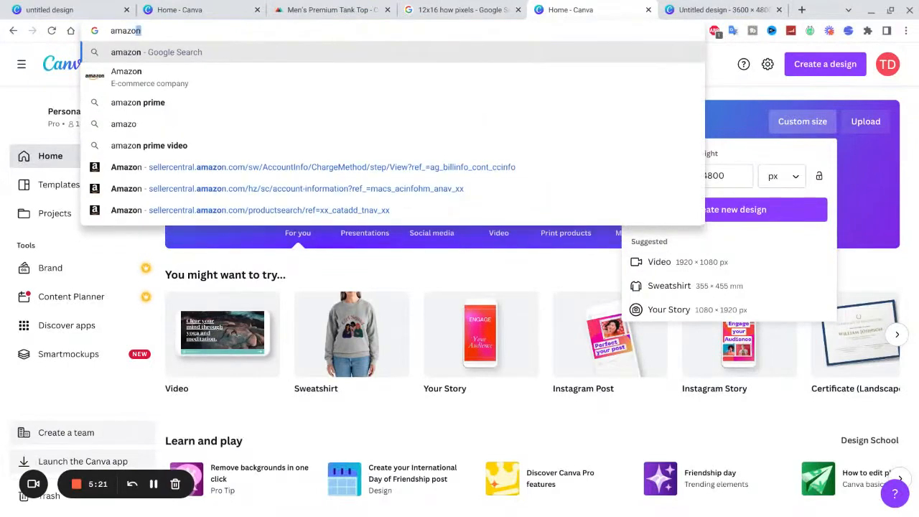
type("n.")
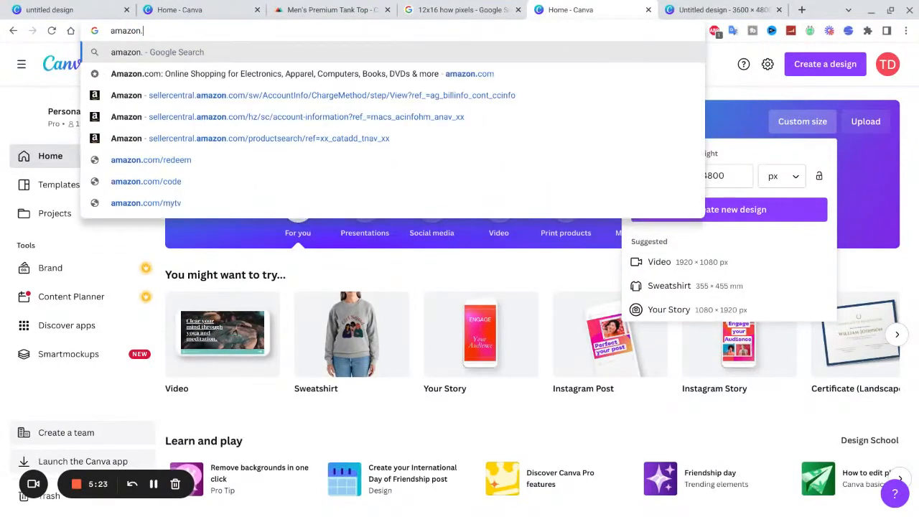
type("com")
key("Return")
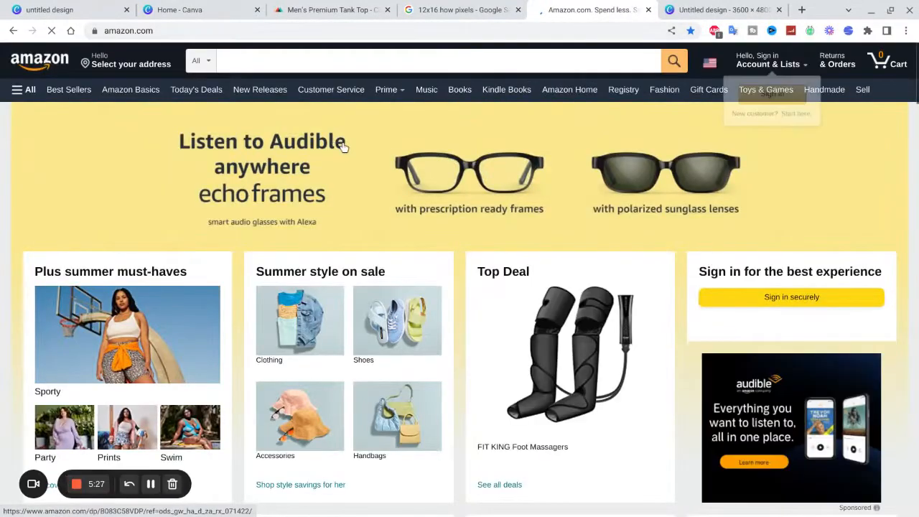
Search Amazon for the suggested query "halloween teacher tshirt".
left_click(364, 62)
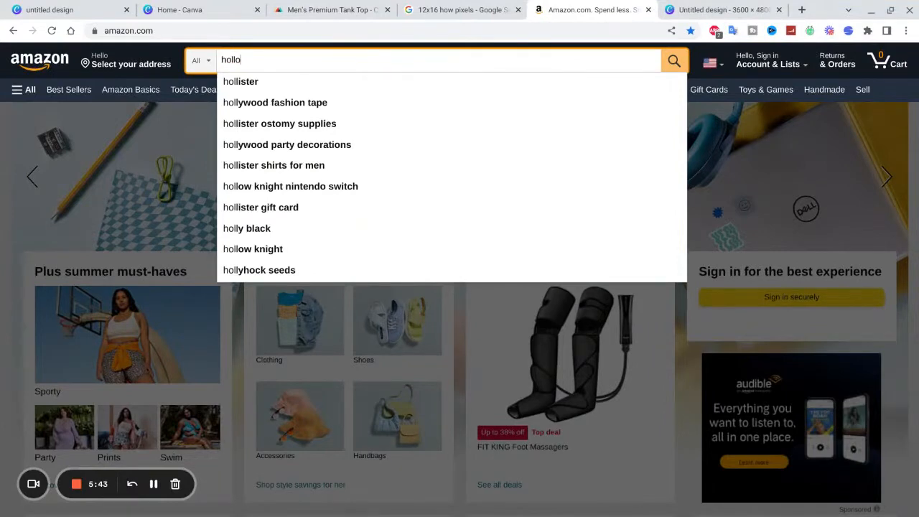
type("ee")
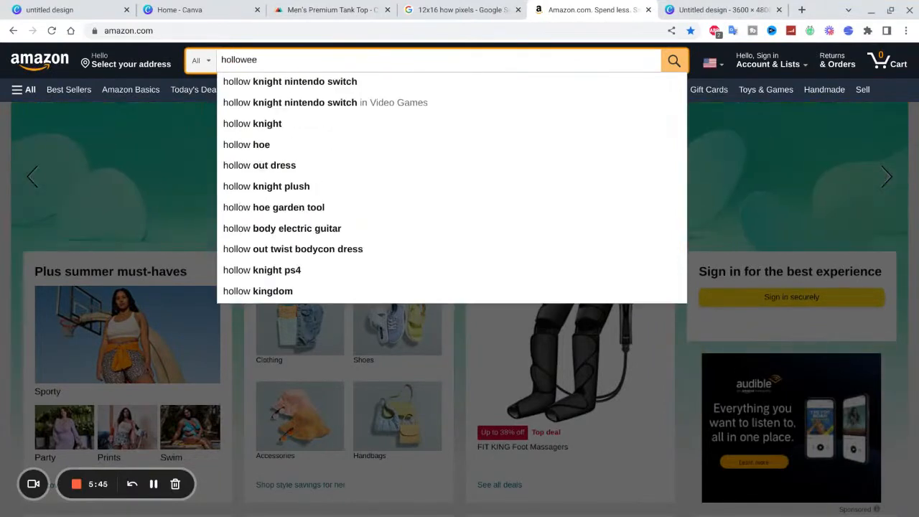
type("n ")
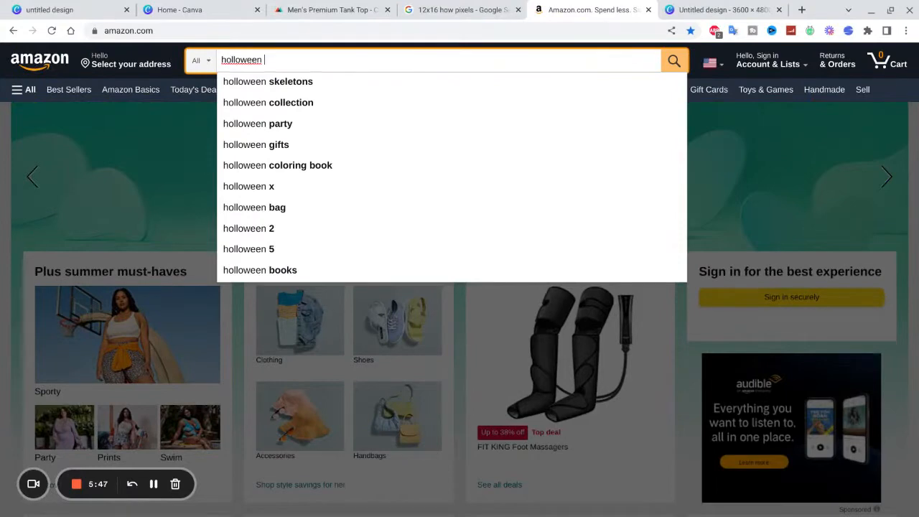
type("tea")
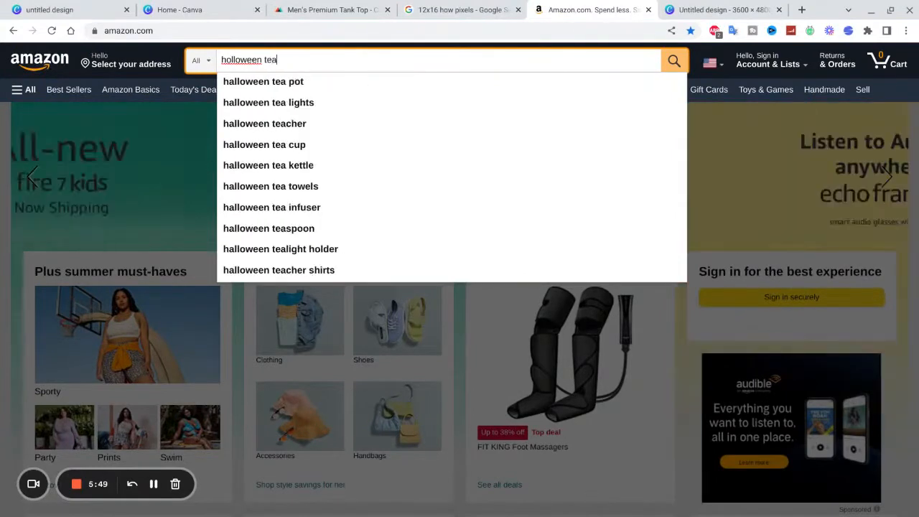
type("cher")
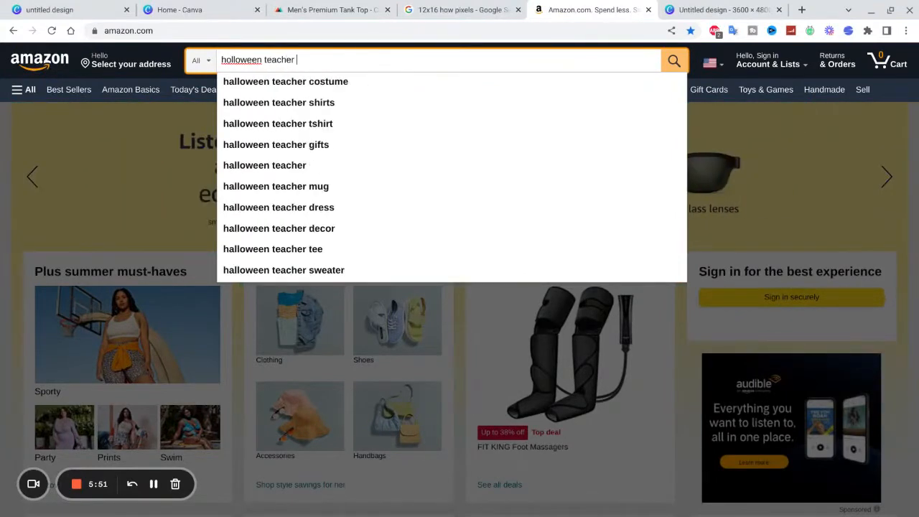
left_click(278, 124)
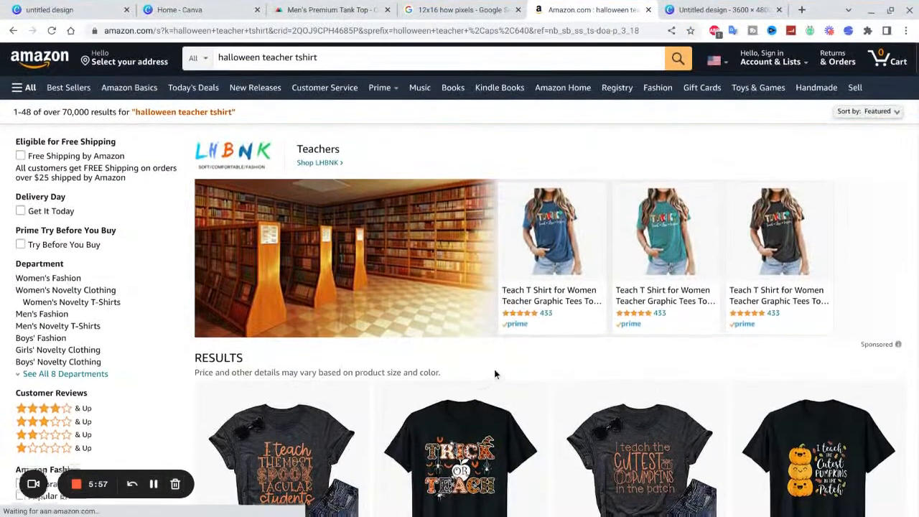
Browse the Halloween teacher T-shirt results on Amazon and examine their slogans and graphics for design ideas.
scroll(495, 371, "down", 3)
scroll(528, 333, "down", 1)
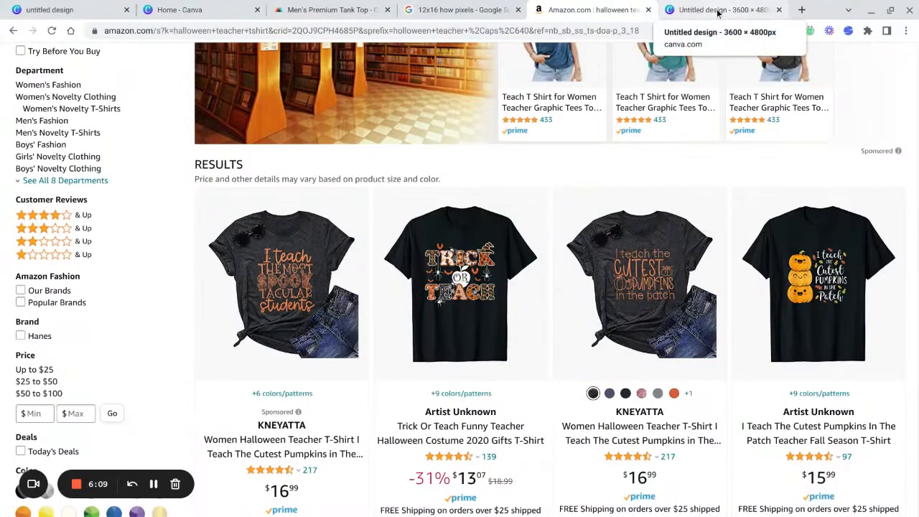
left_click(718, 13)
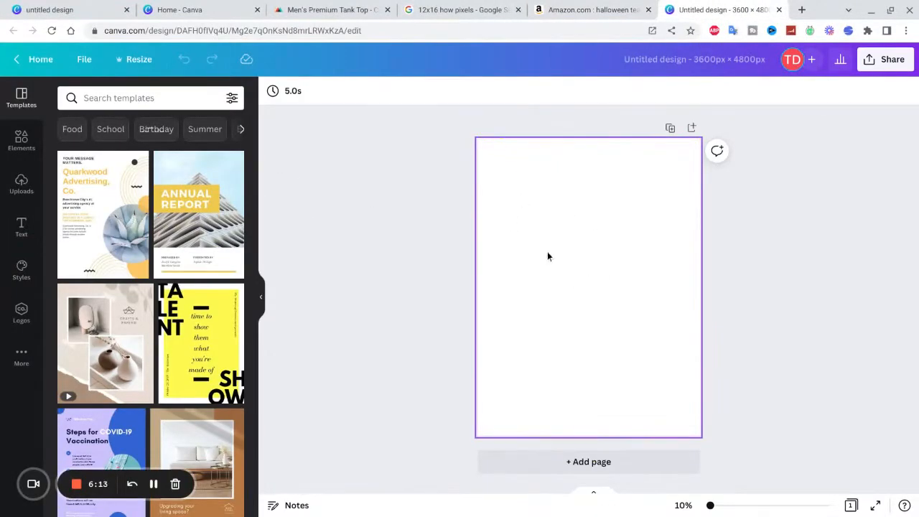
left_click(585, 11)
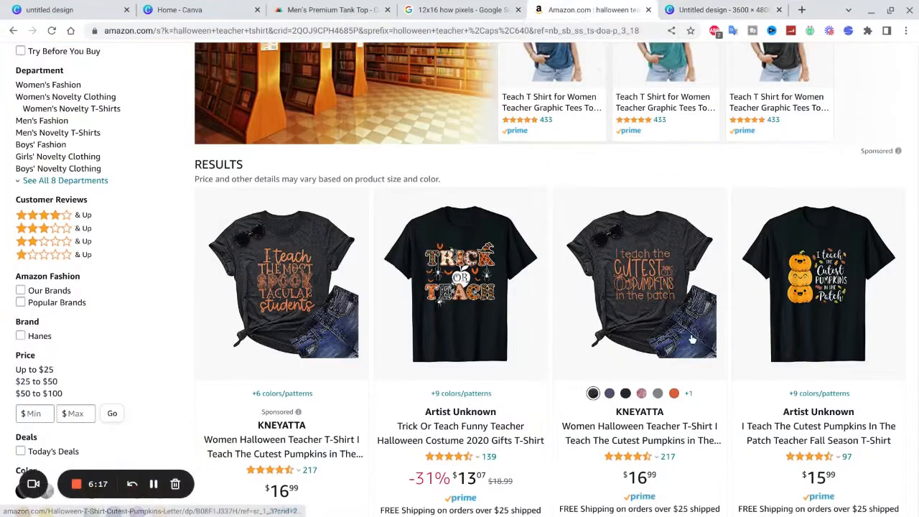
scroll(386, 340, "down", 6)
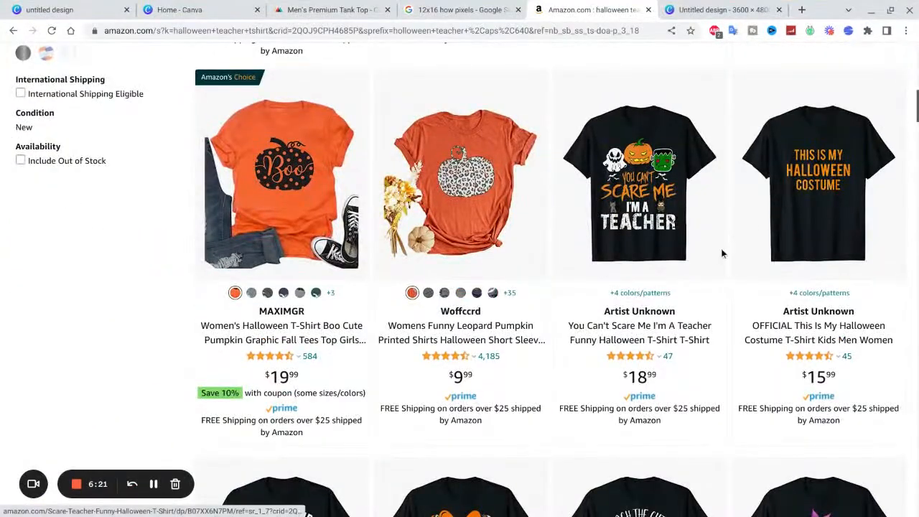
scroll(732, 267, "down", 5)
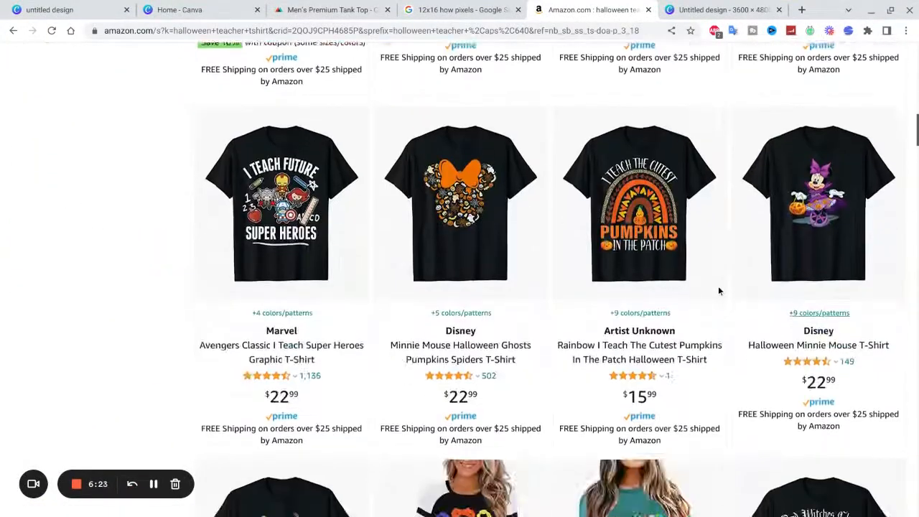
scroll(287, 316, "down", 5)
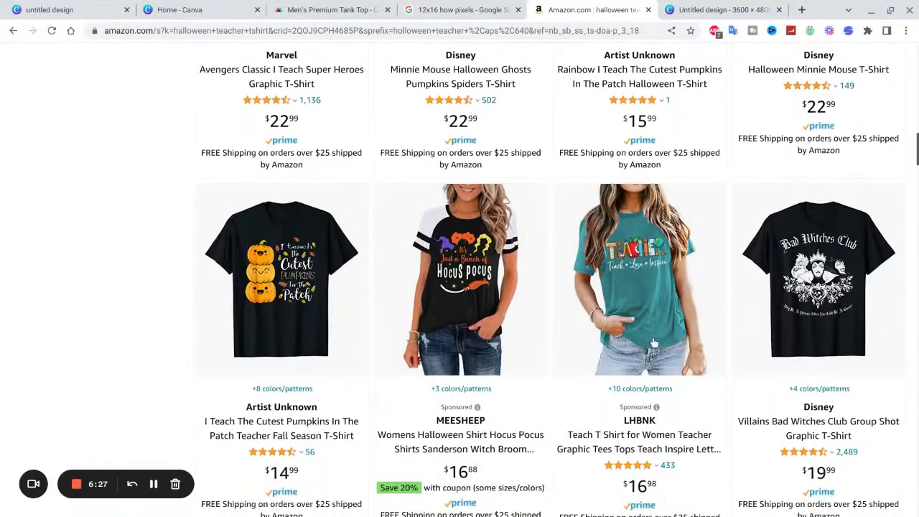
scroll(252, 301, "down", 5)
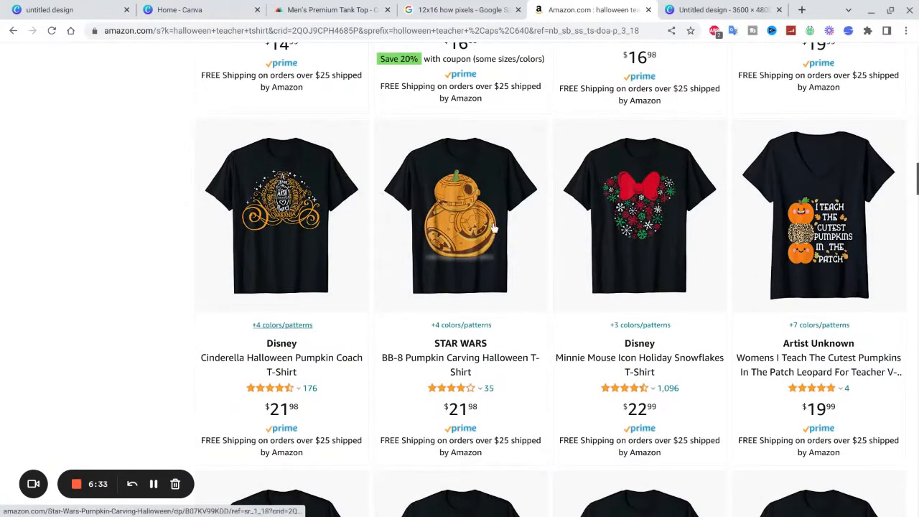
scroll(287, 230, "down", 3)
mouse_move(271, 164)
scroll(206, 252, "down", 1)
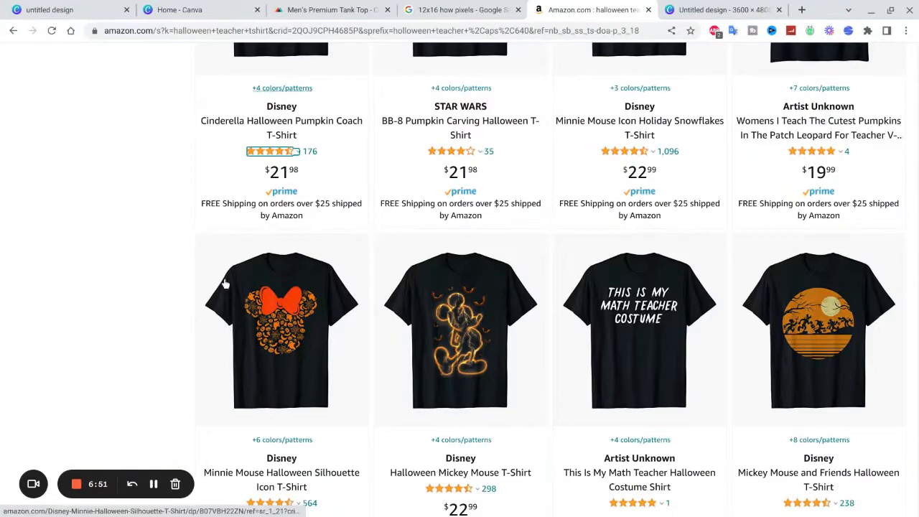
scroll(190, 284, "down", 5)
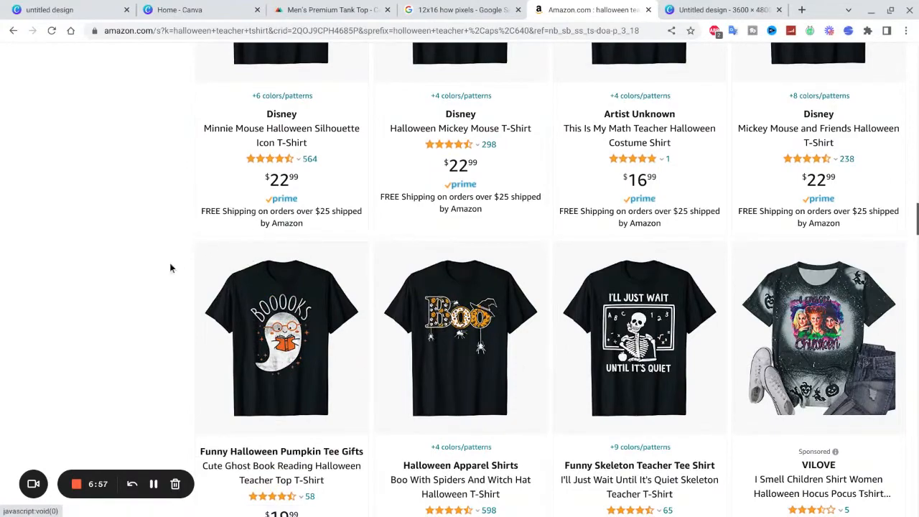
scroll(143, 304, "up", 7)
scroll(145, 310, "up", 2)
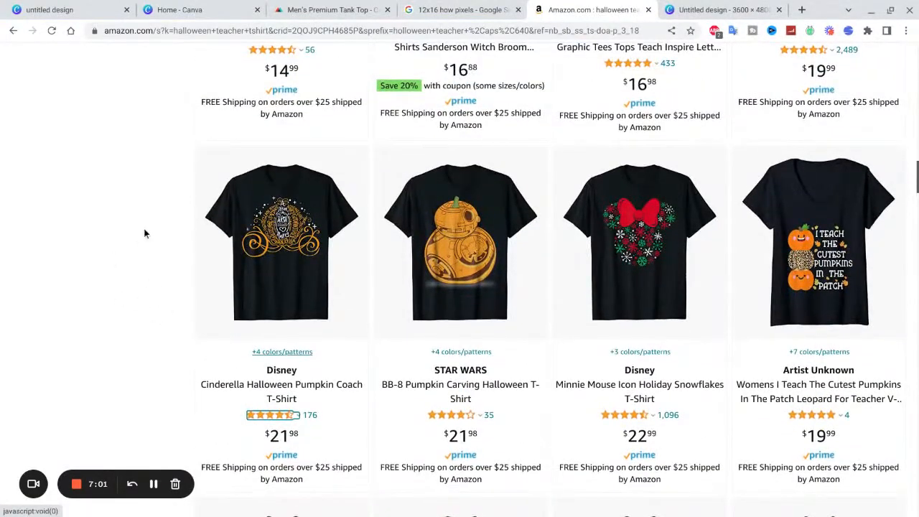
Switch to the 3600 × 4800 px Canva design and search its text options for "halloween".
left_click(714, 10)
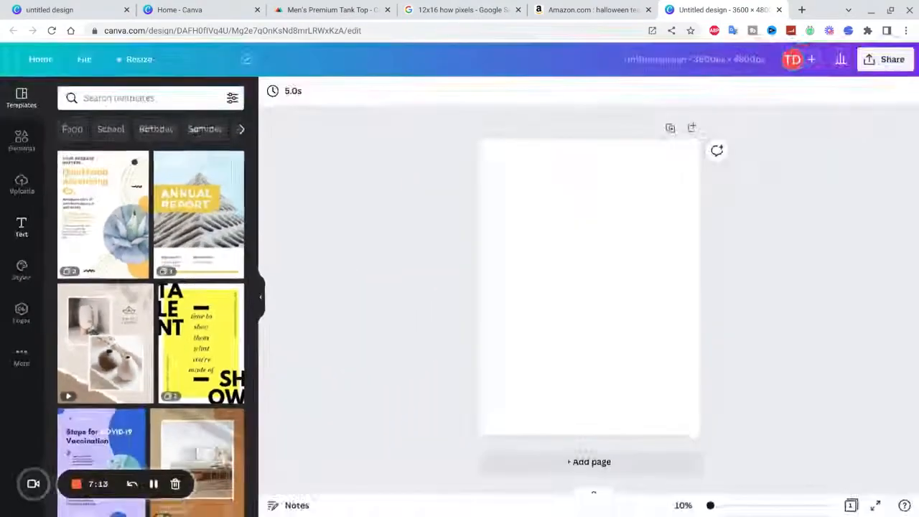
left_click(20, 228)
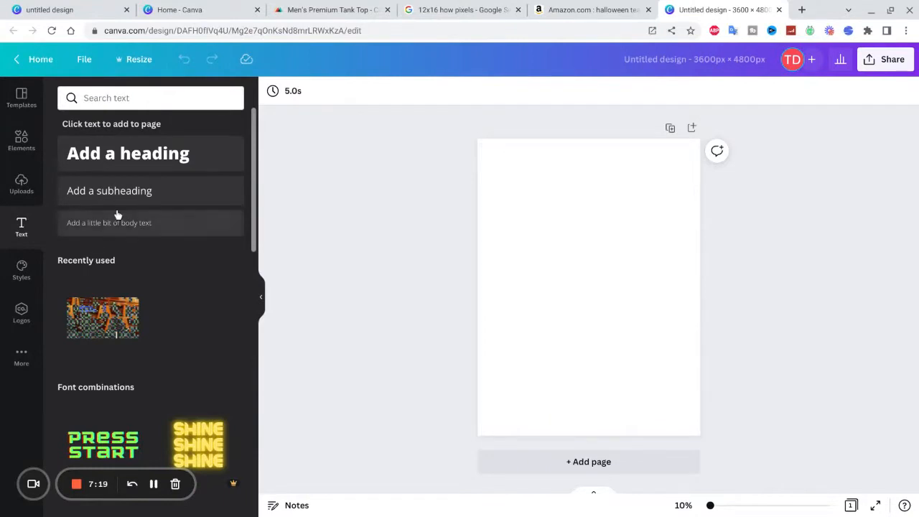
left_click(167, 99)
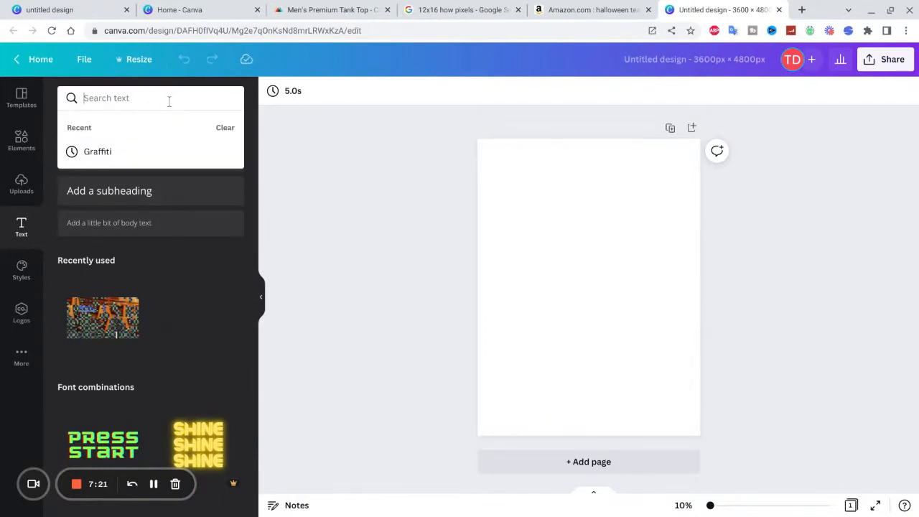
type("halloween")
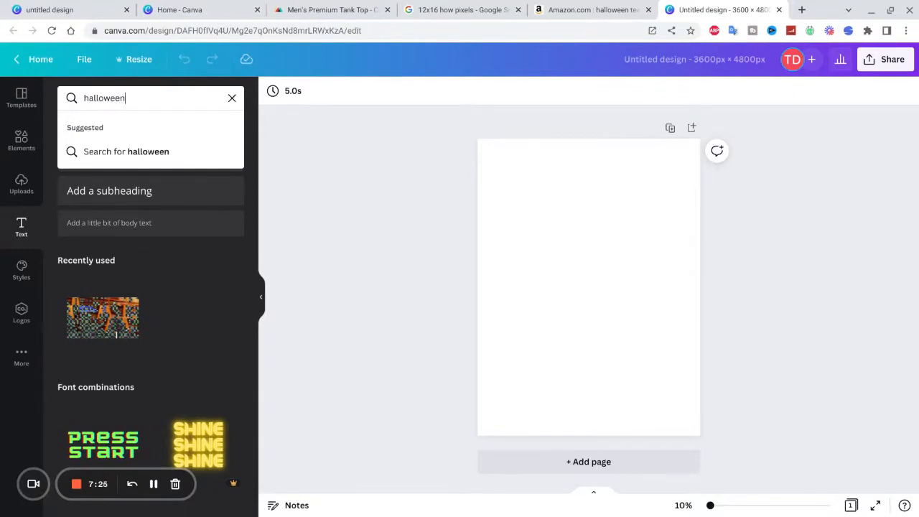
key("Return")
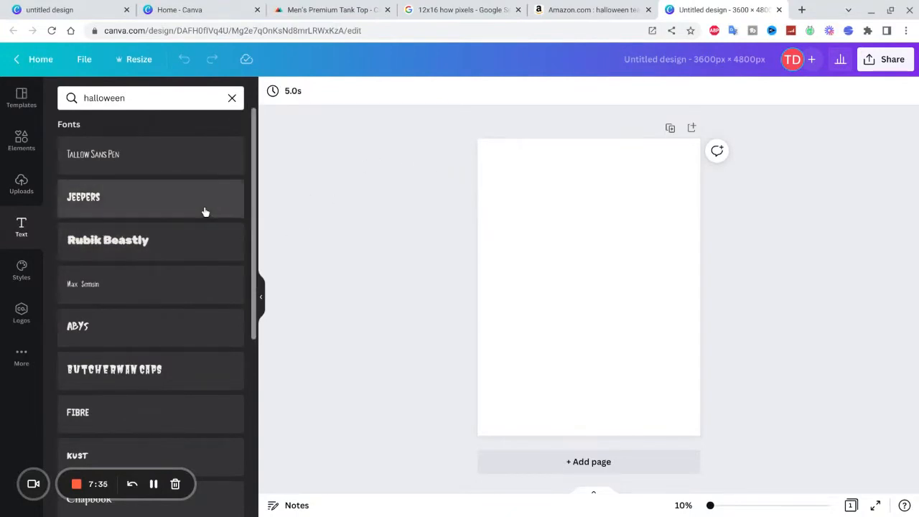
Add a text box in the Jeepers font, move it to the upper part of the page and show the templates.
left_click(92, 196)
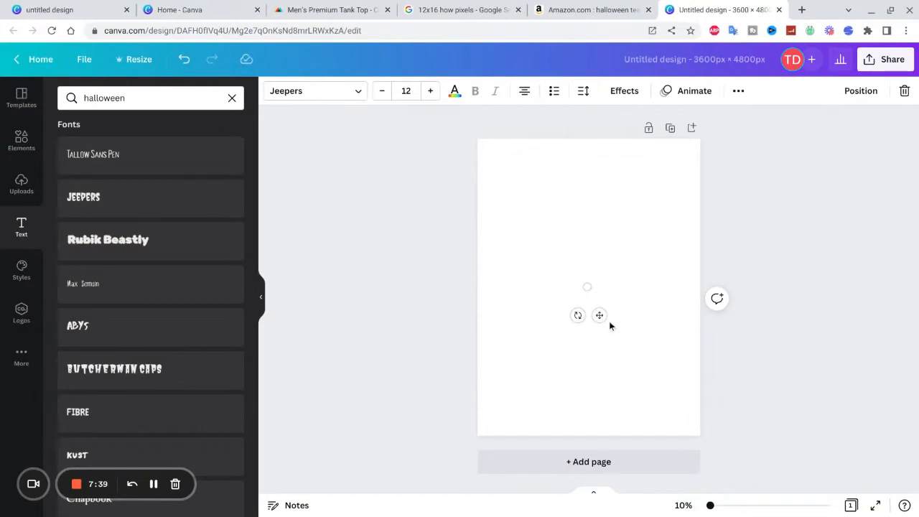
left_click_drag(600, 316, 601, 213)
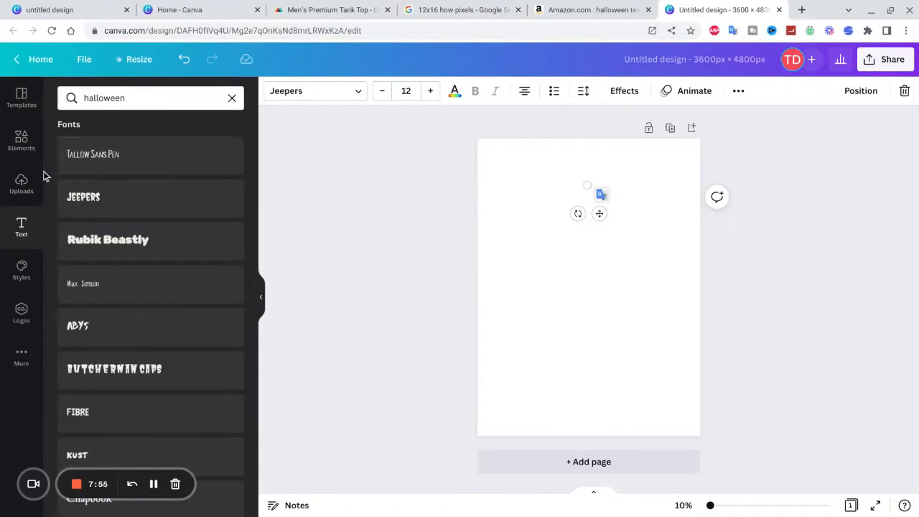
left_click(20, 112)
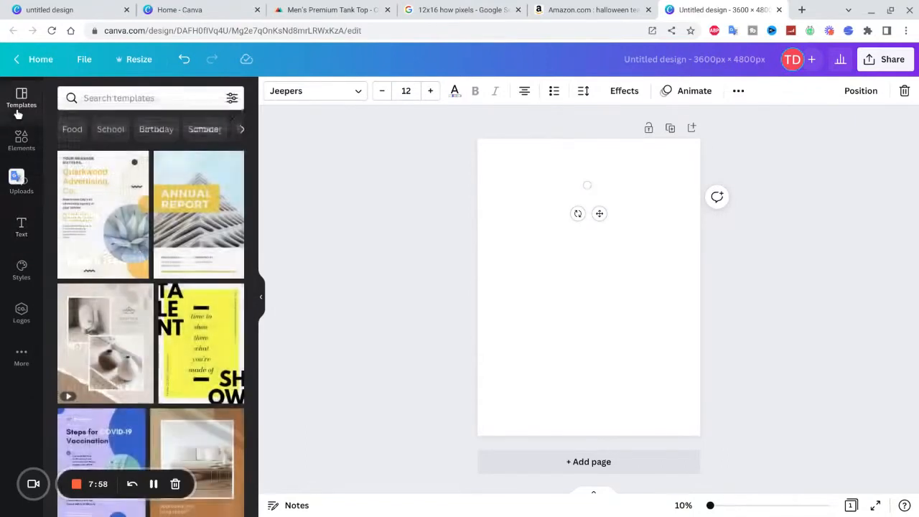
Delete the tiny Jeepers text box from the upper part of the page.
left_click(34, 147)
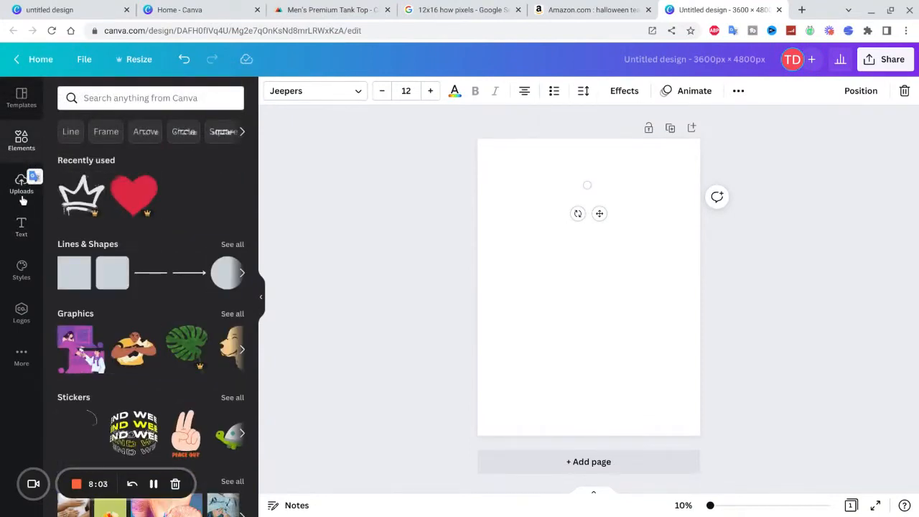
left_click(22, 227)
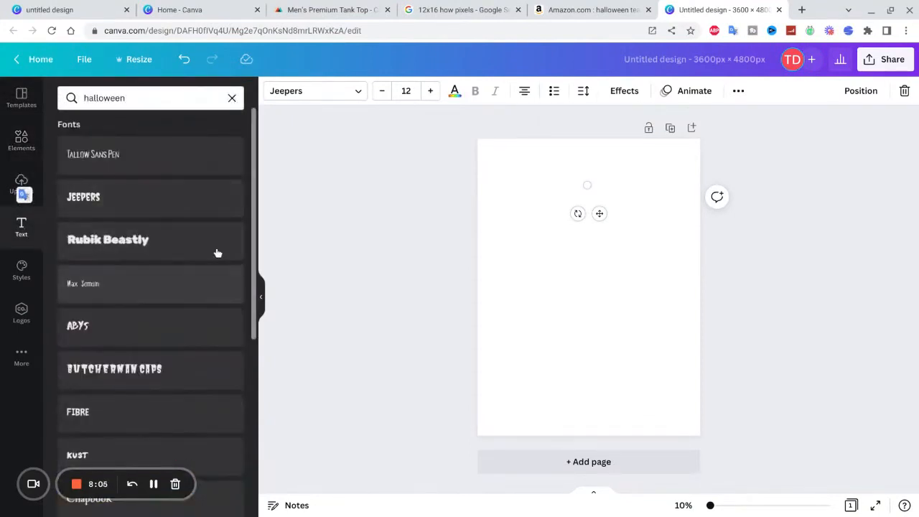
left_click(262, 297)
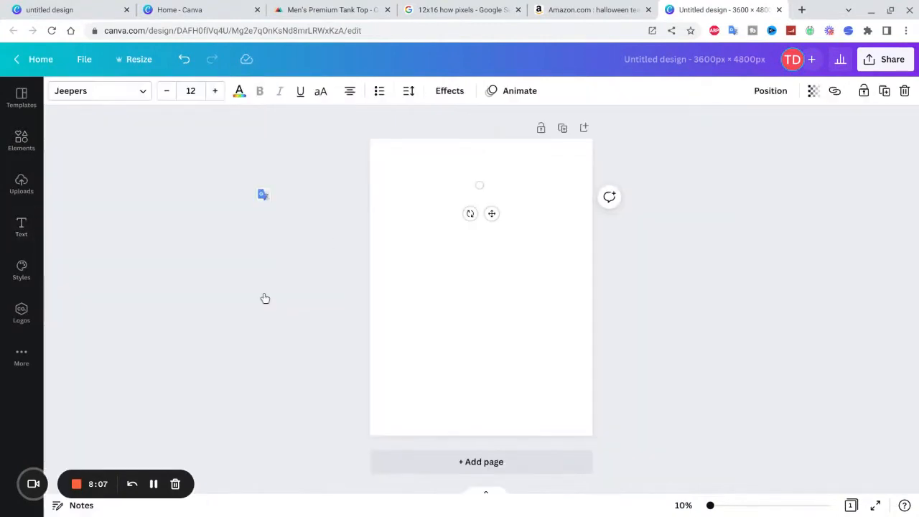
left_click(492, 214)
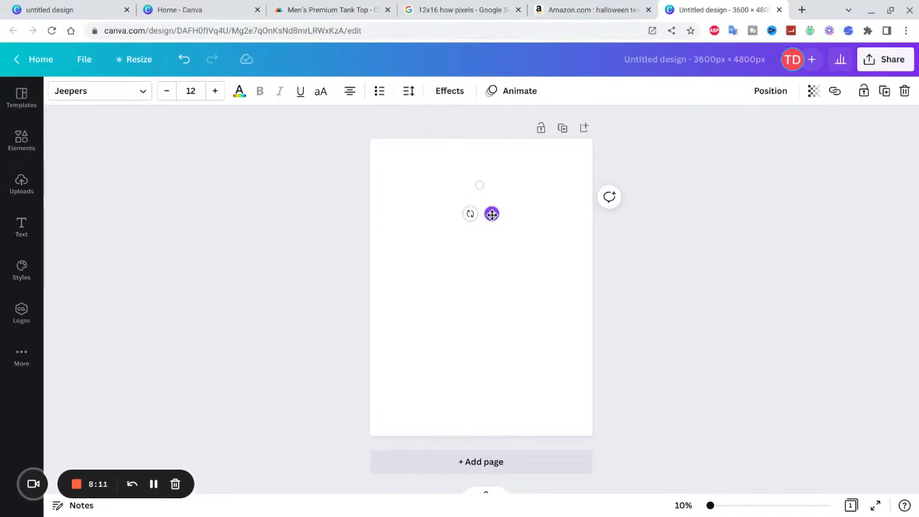
left_click(478, 186)
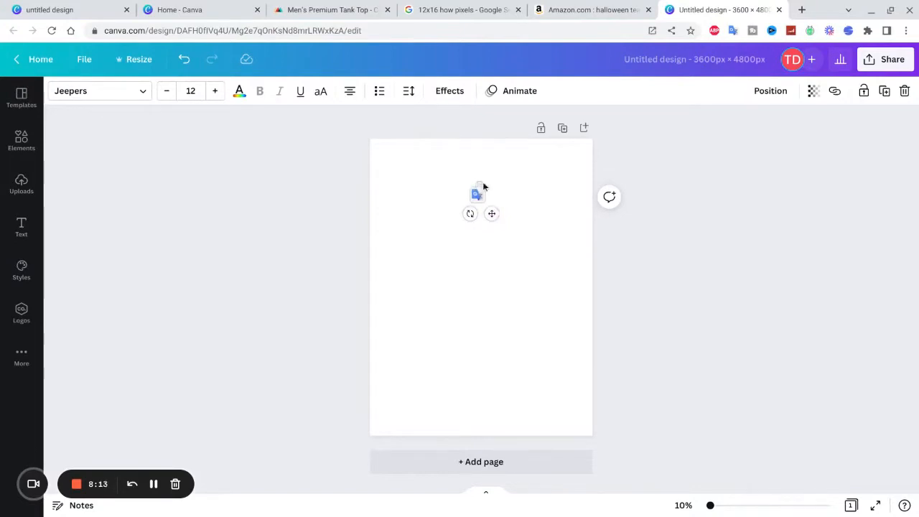
left_click(482, 181)
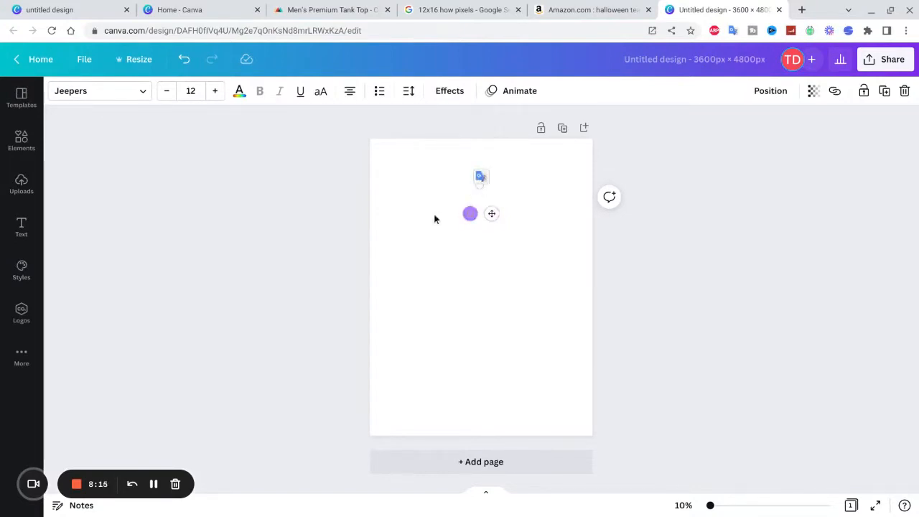
key("Delete")
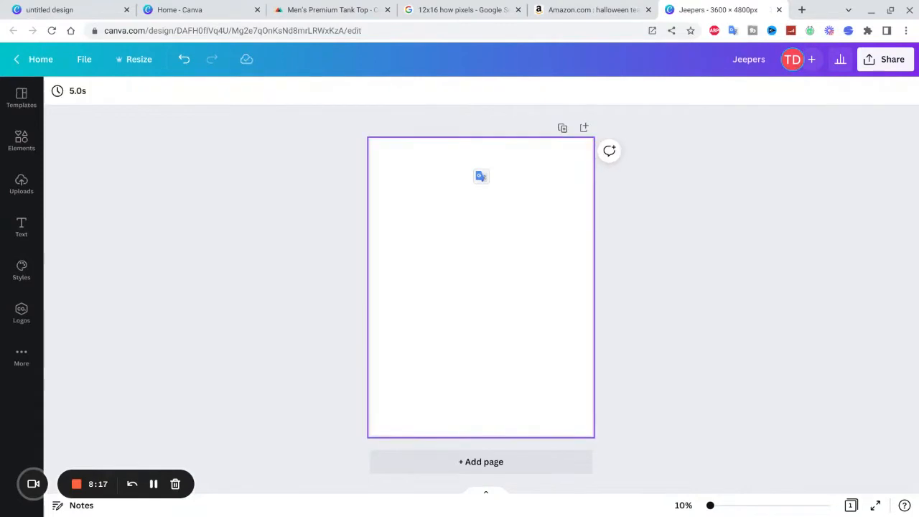
Look over the available templates and the shapes, graphics and stickers among the elements.
left_click(33, 94)
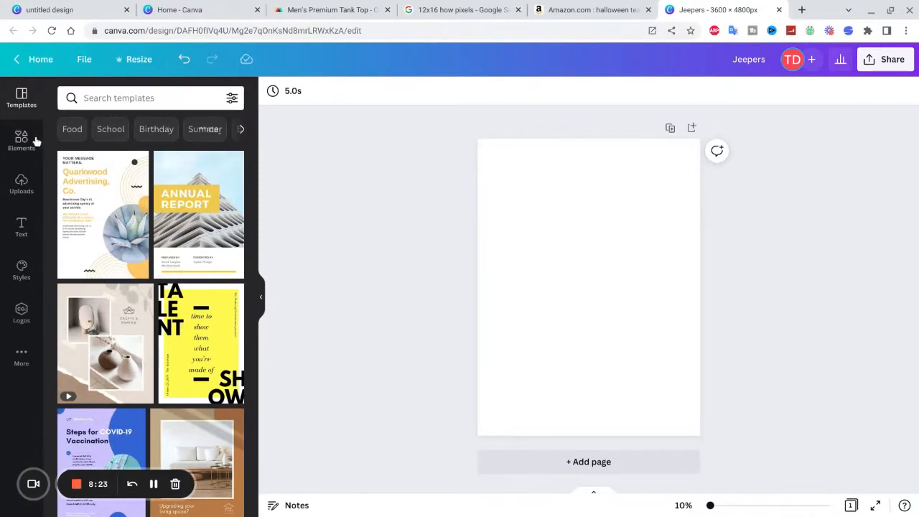
left_click(538, 218)
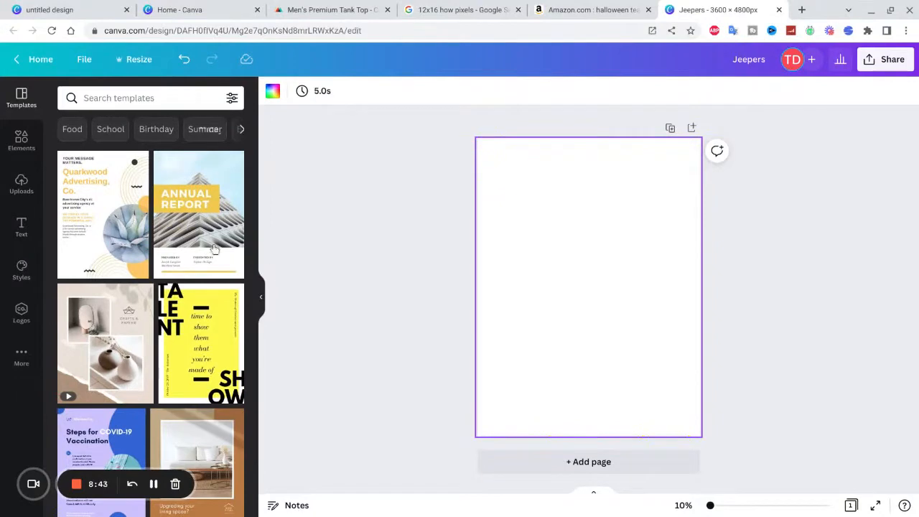
scroll(195, 225, "down", 1)
scroll(195, 225, "up", 1)
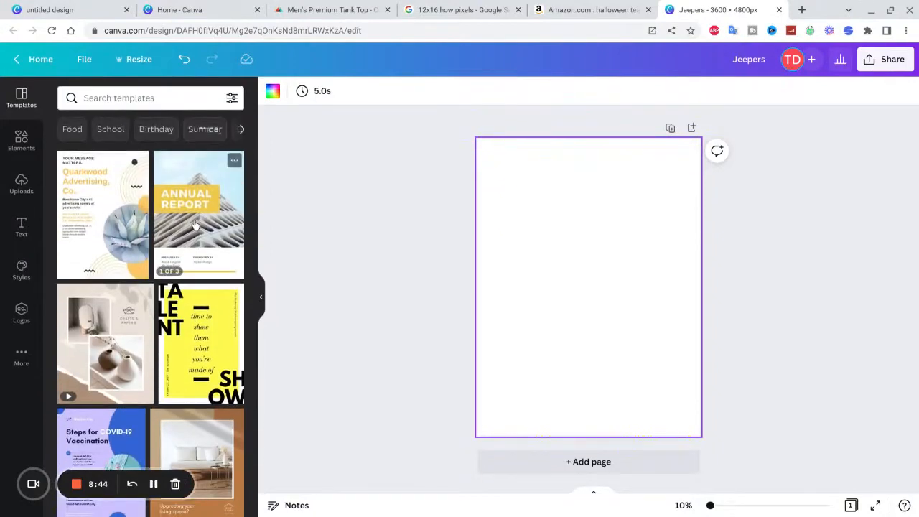
left_click(36, 140)
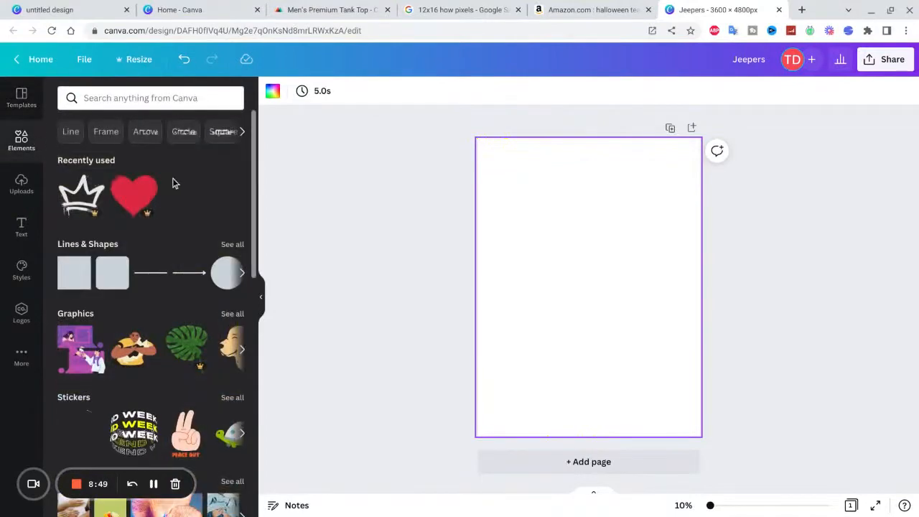
scroll(187, 172, "down", 3)
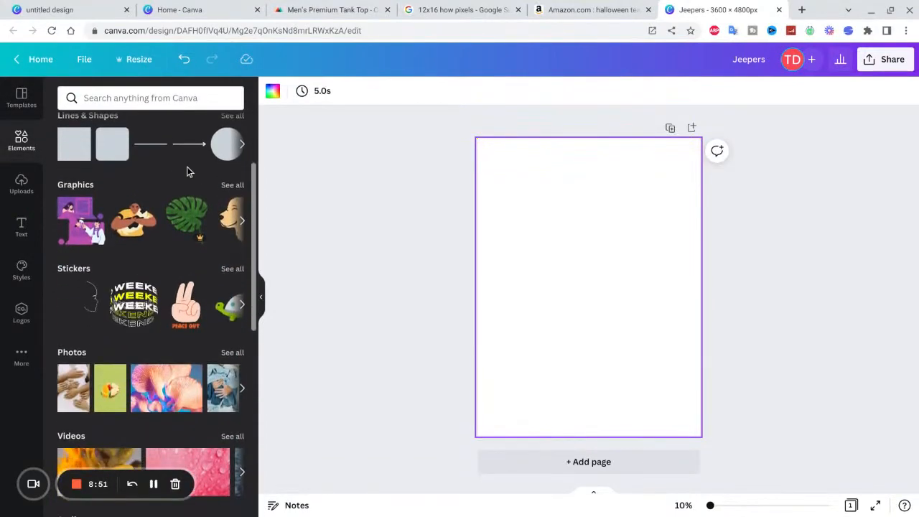
scroll(187, 172, "up", 3)
Try a Jeepers text box enlarged to font size 747, clear its letter H and move it to the page's upper left.
left_click(30, 233)
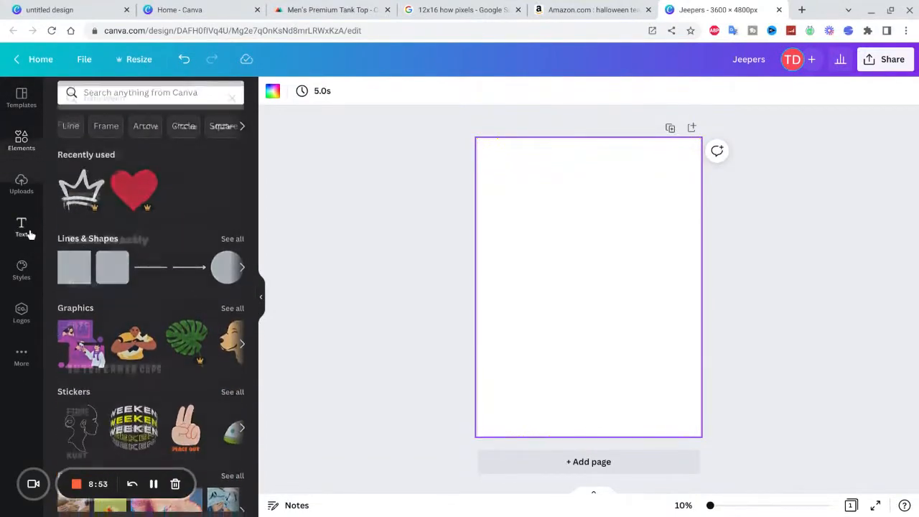
left_click(127, 191)
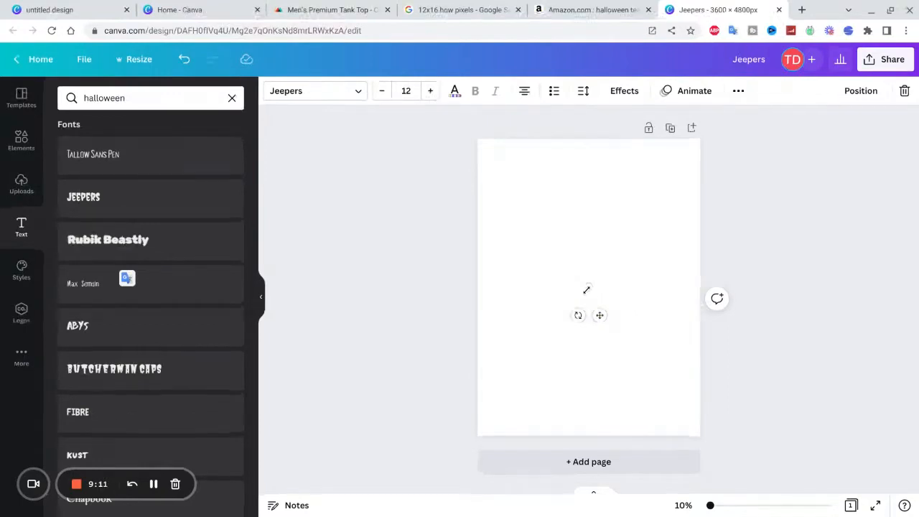
left_click_drag(587, 289, 503, 334)
left_click_drag(590, 323, 638, 324)
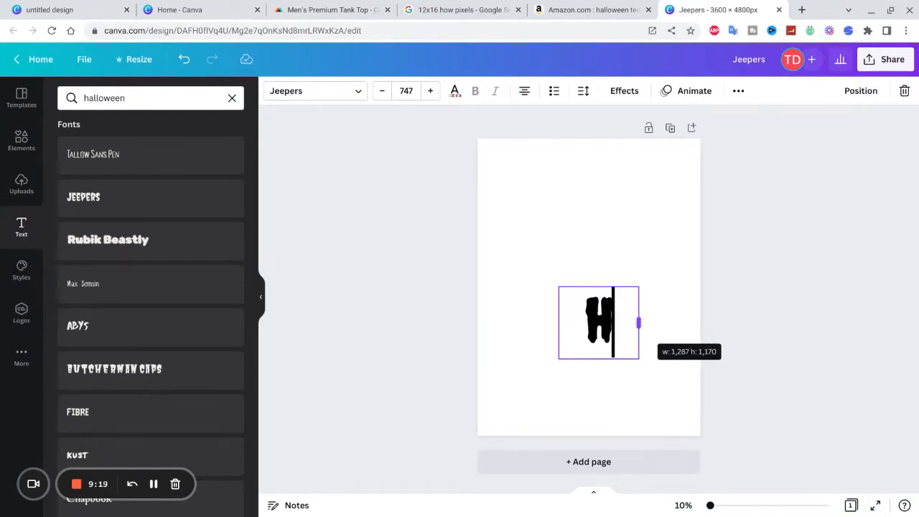
left_click_drag(638, 323, 638, 323)
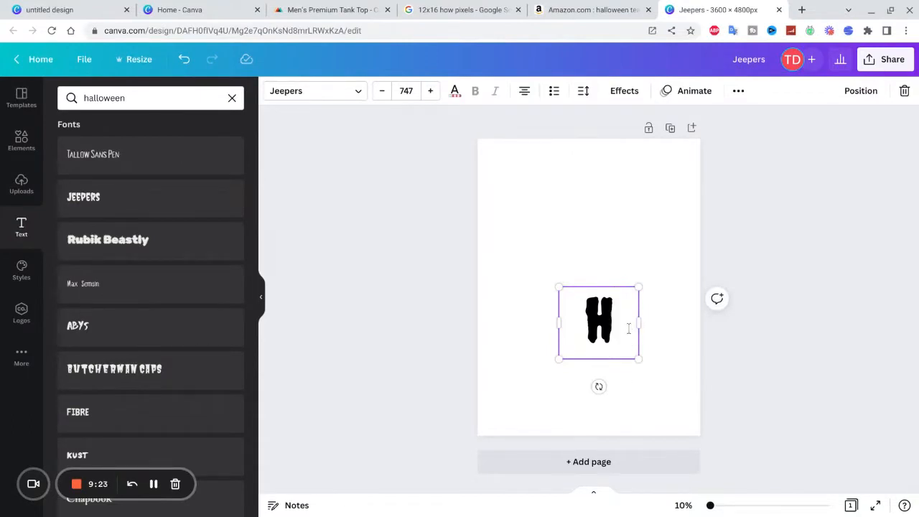
key("BackSpace")
left_click_drag(595, 284, 538, 168)
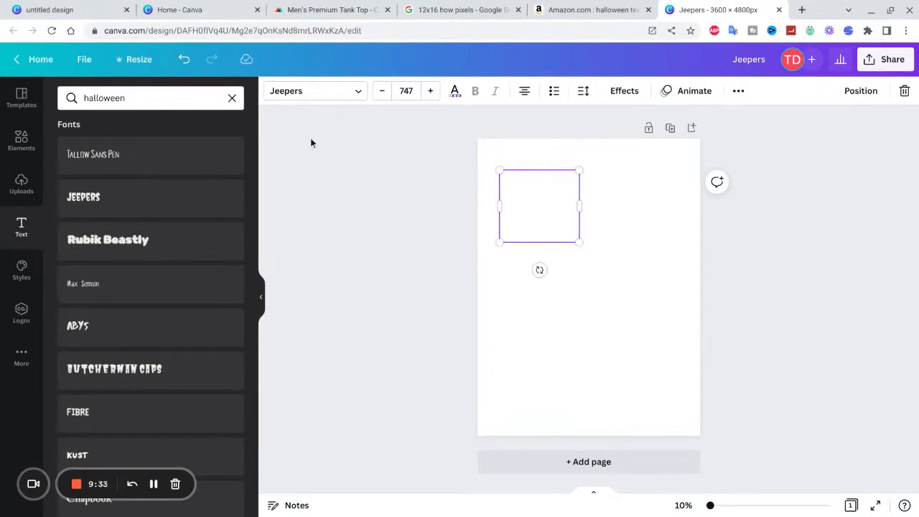
Show the rulers and guides as well as the margins on the page, and leave the empty text box.
left_click(738, 90)
left_click(385, 136)
left_click(86, 59)
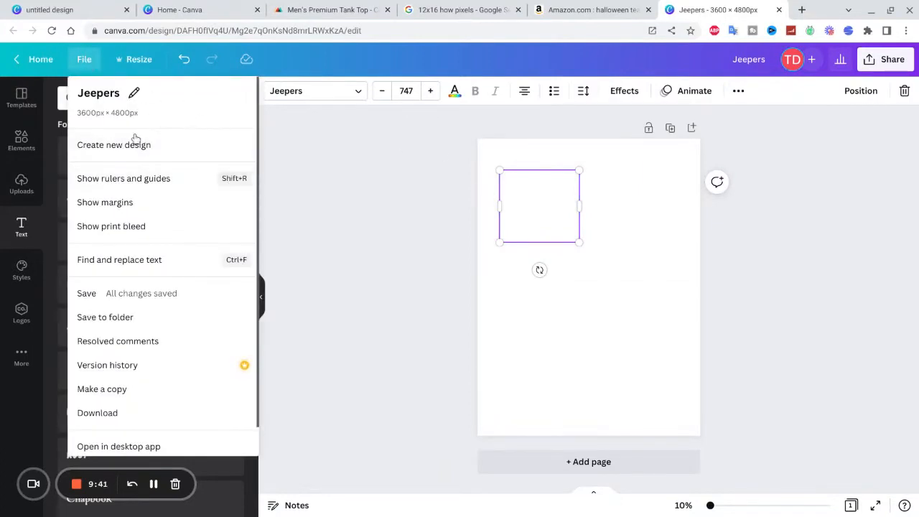
left_click(173, 188)
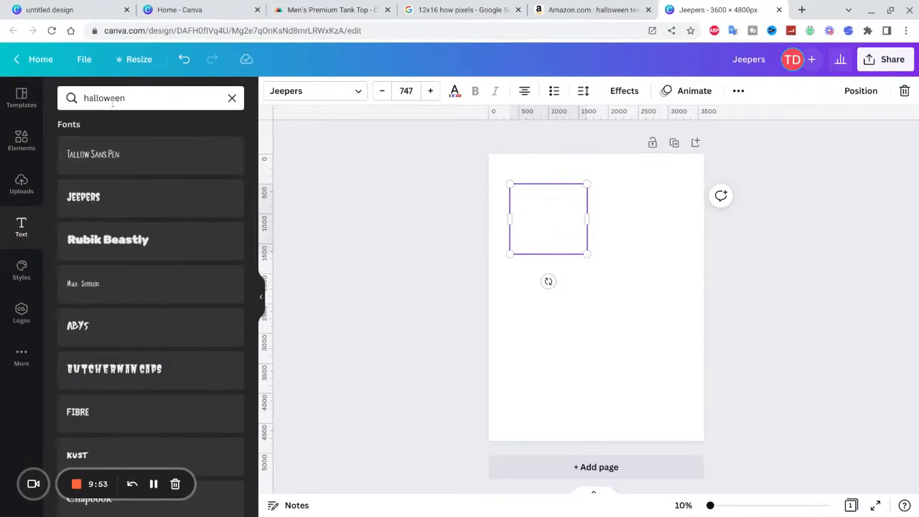
left_click(86, 60)
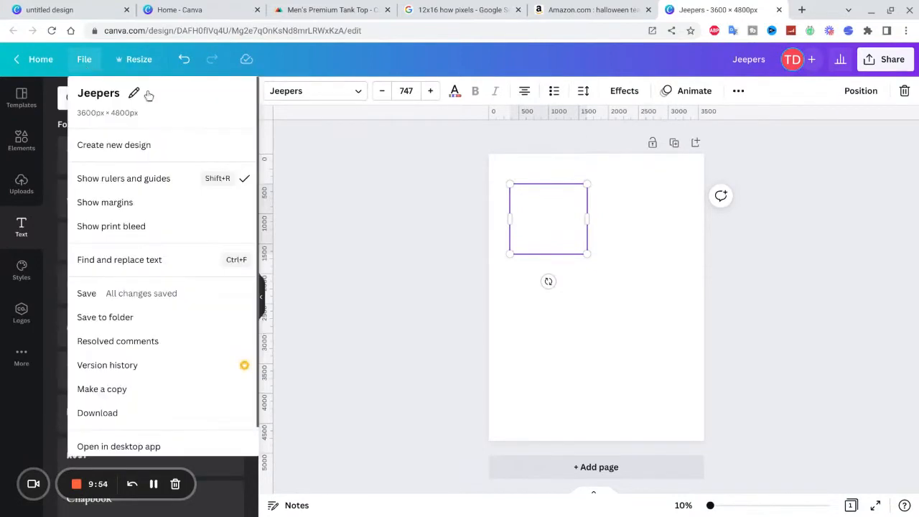
left_click(137, 205)
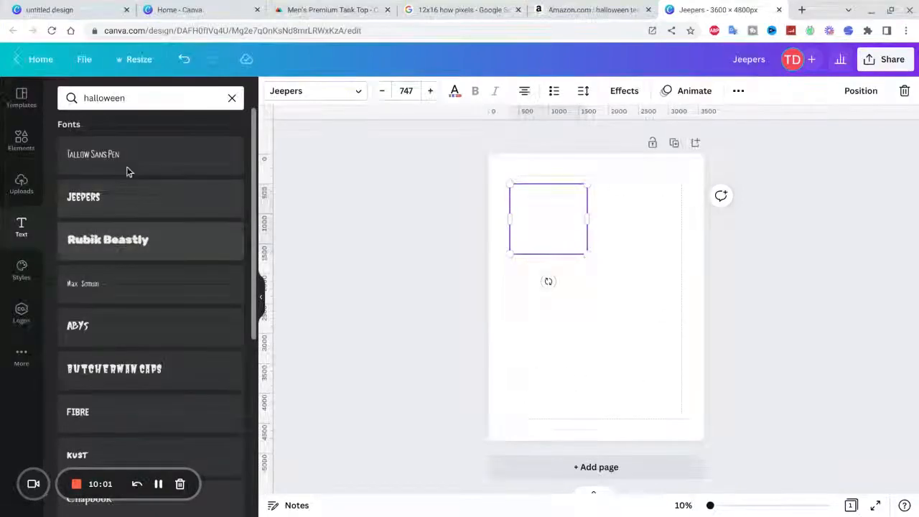
left_click(89, 66)
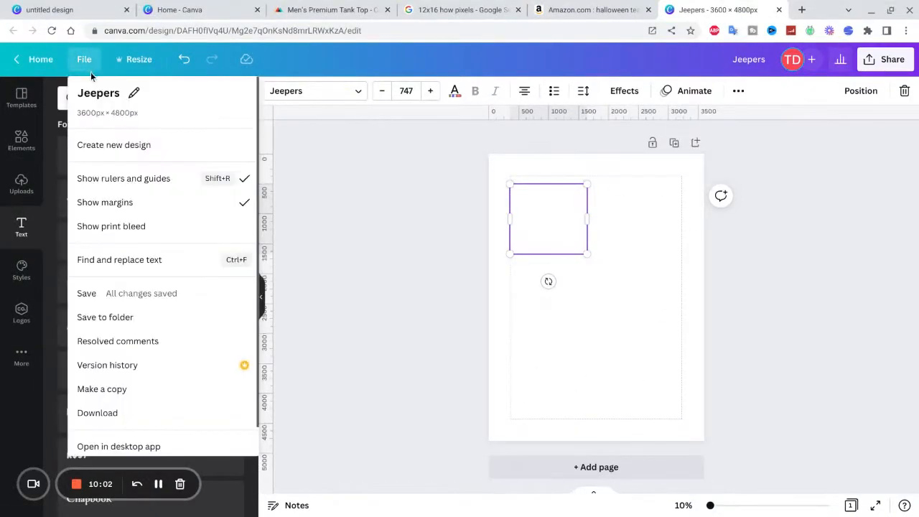
left_click(322, 234)
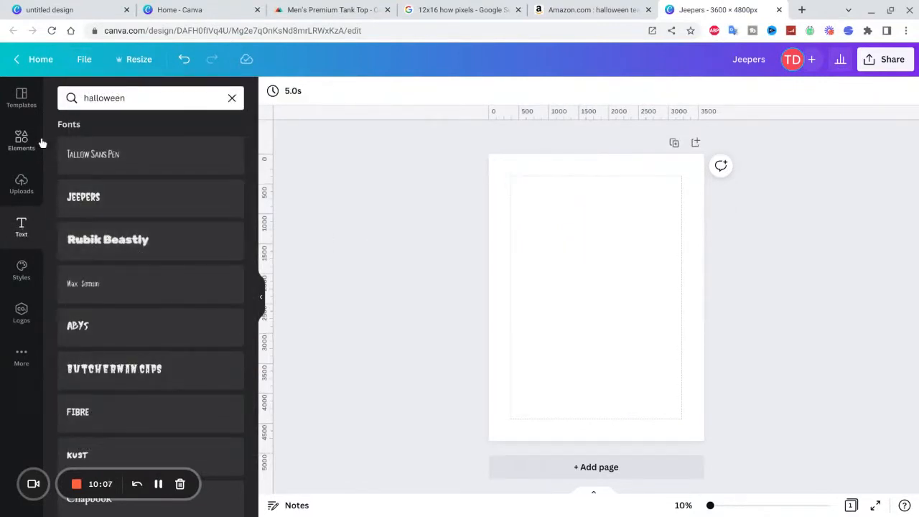
left_click(20, 105)
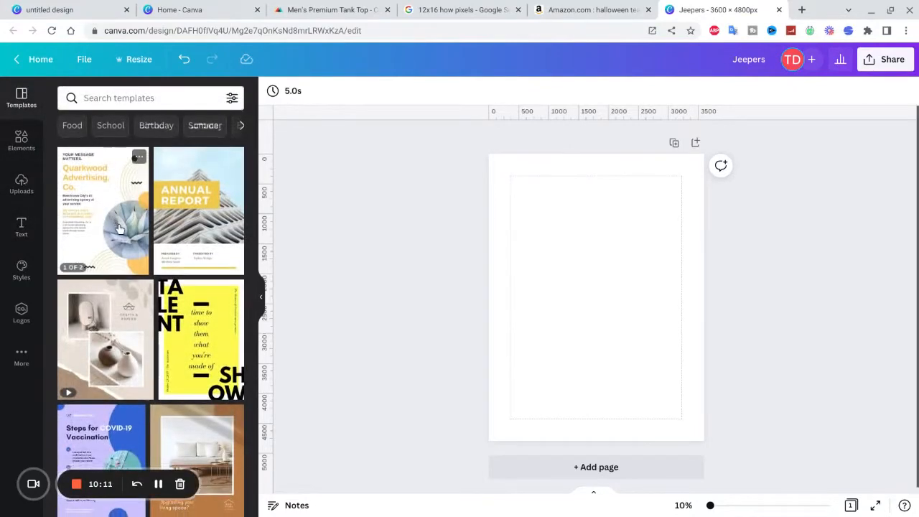
scroll(82, 180, "down", 3)
scroll(74, 211, "up", 2)
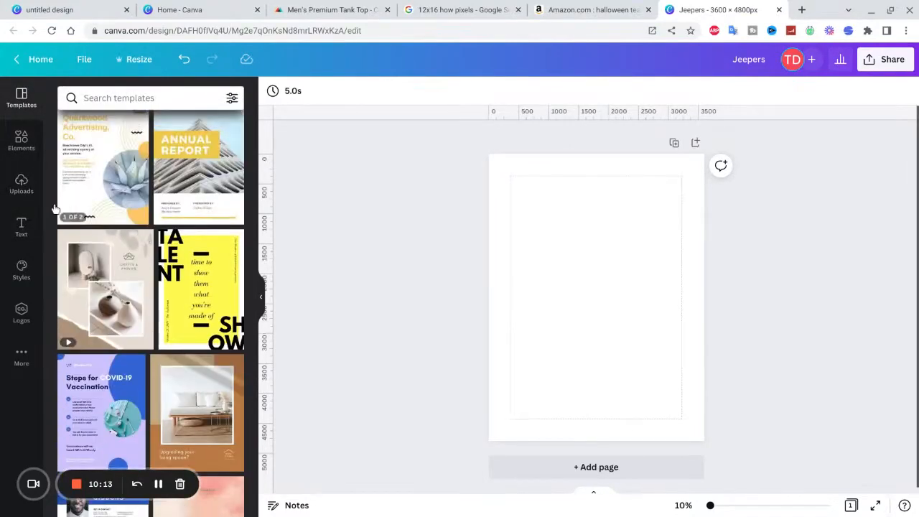
Add a Jeepers text box, enlarge it to font size 378 and move it to the upper left inside the margins.
left_click(31, 237)
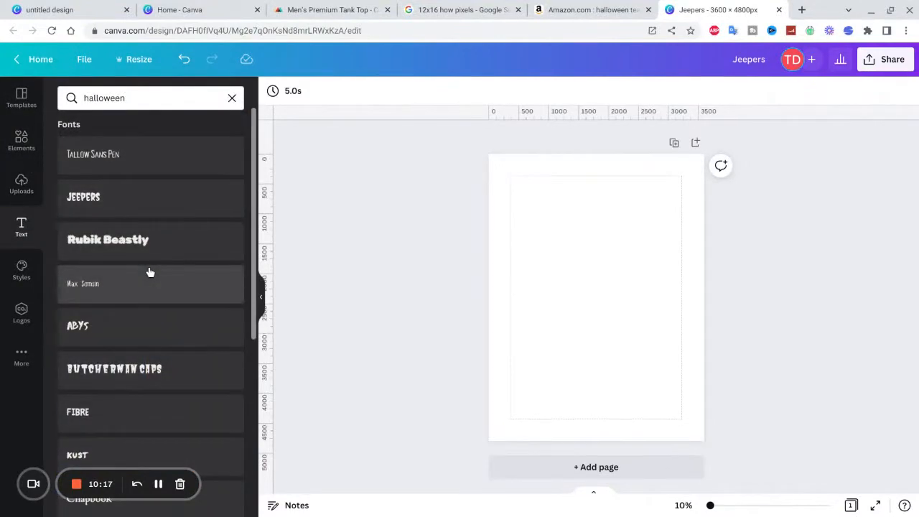
left_click(576, 231)
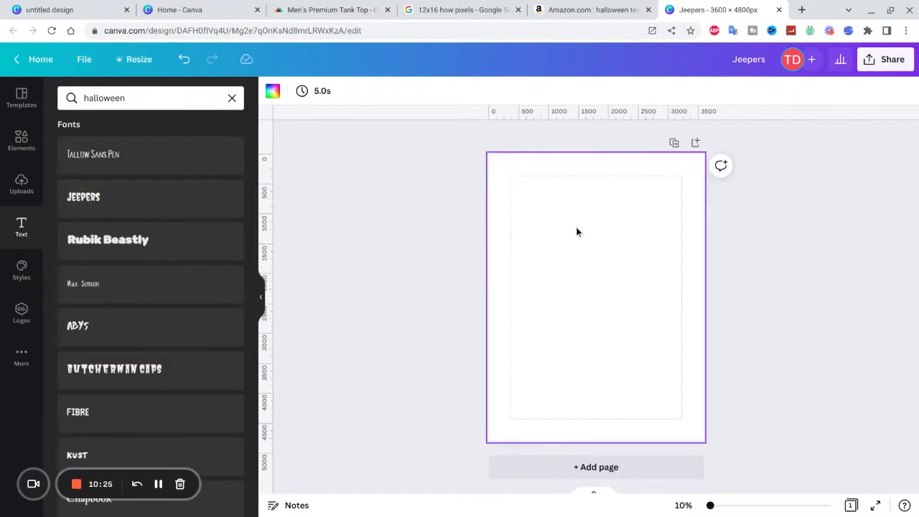
left_click(124, 204)
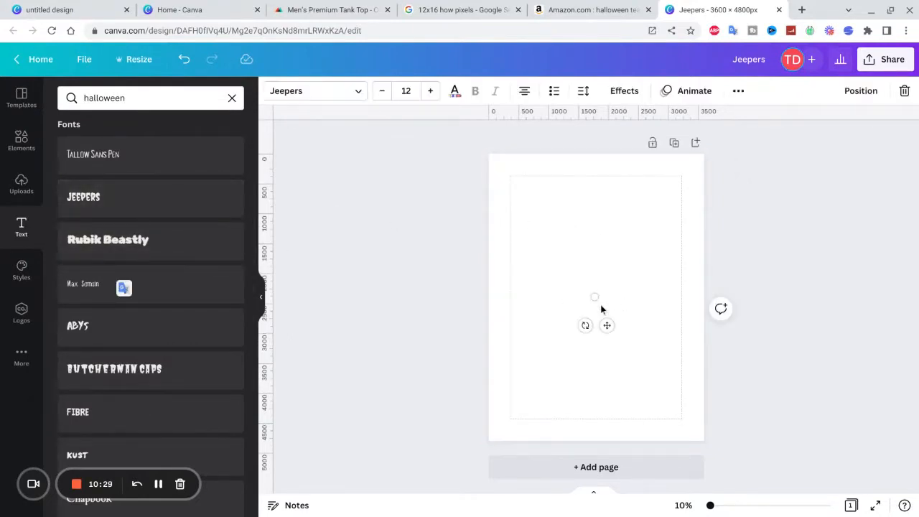
left_click_drag(599, 295, 682, 260)
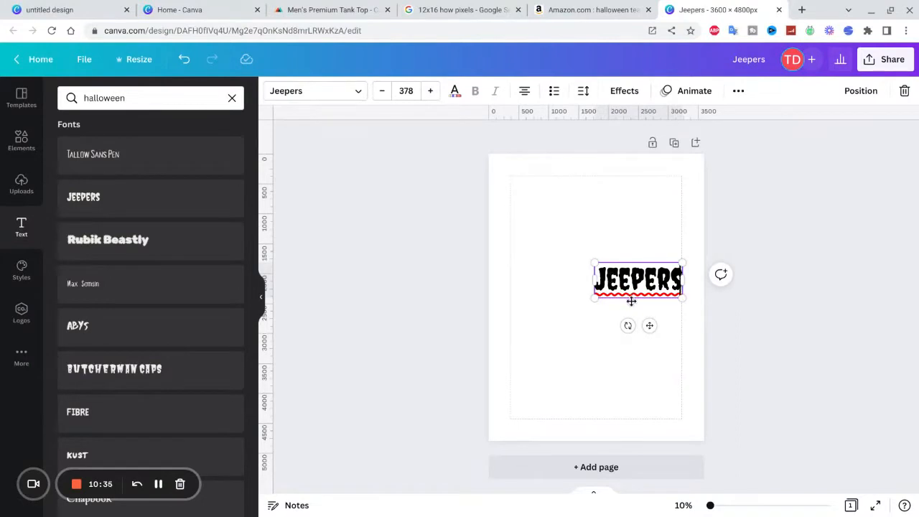
left_click_drag(631, 302, 555, 220)
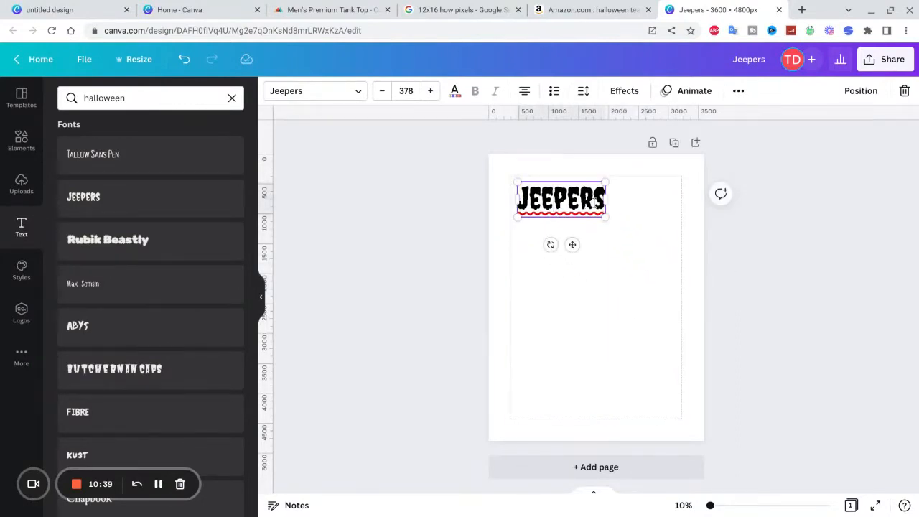
Check the pumpkin teacher shirt's wording on Amazon and replace the JEEPERS placeholder in Canva with the lines "I", "TEACH" and "THE".
left_click_drag(601, 201, 519, 191)
left_click(605, 11)
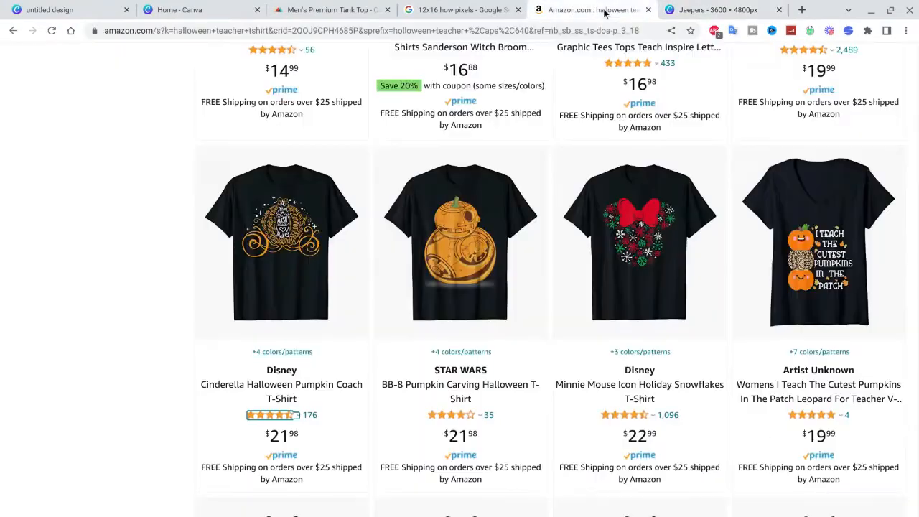
left_click(684, 10)
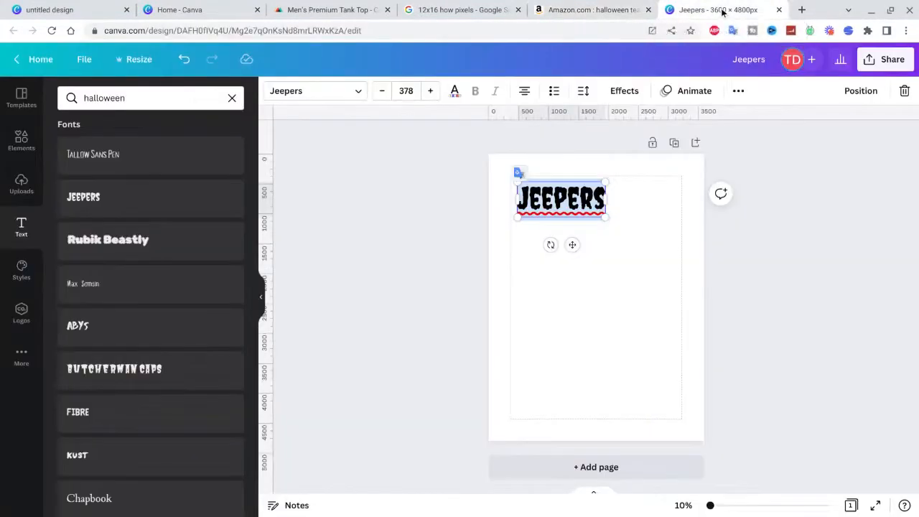
type("I")
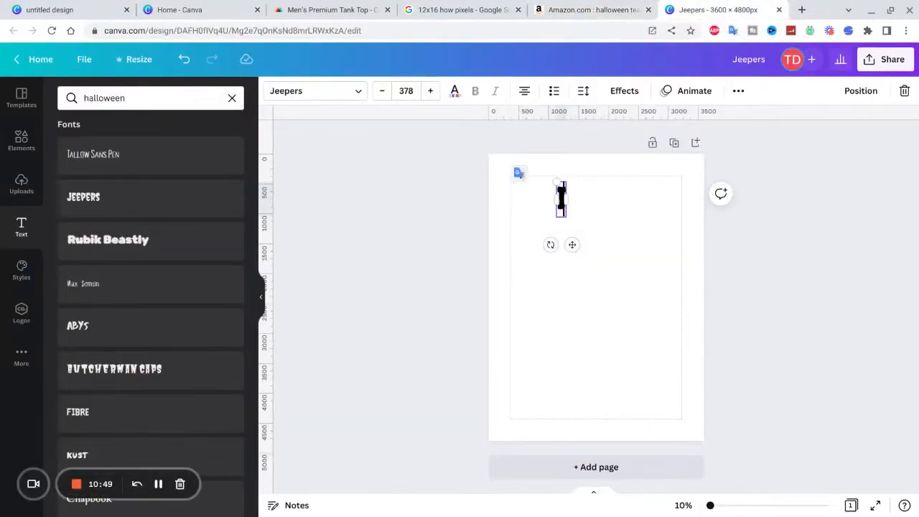
key("Return")
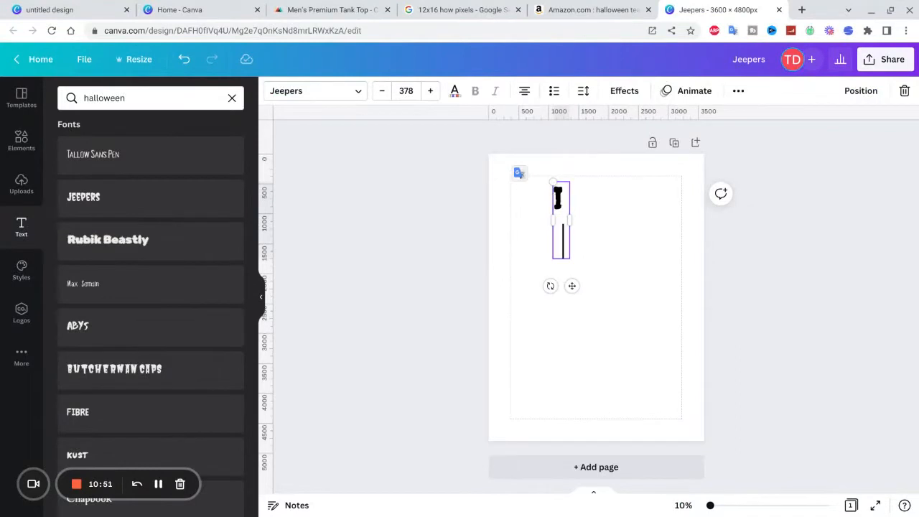
type("TEACH")
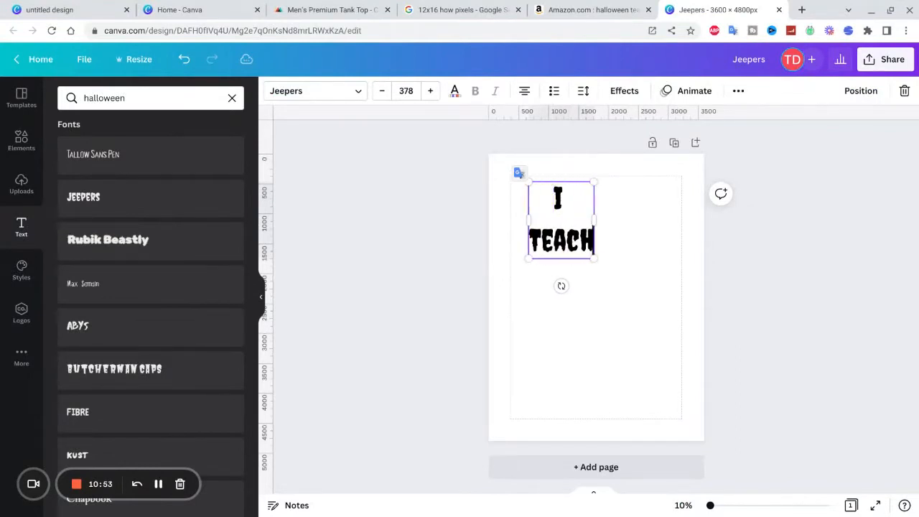
key("Return")
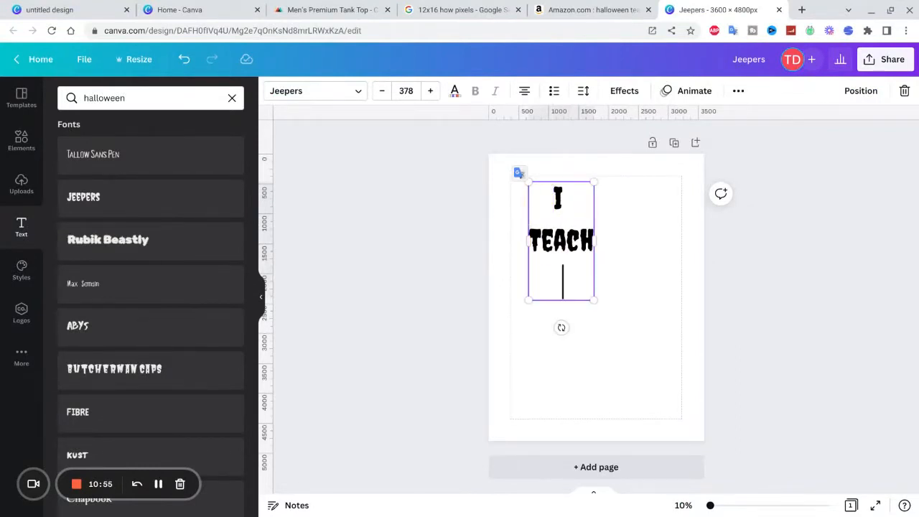
type("THE")
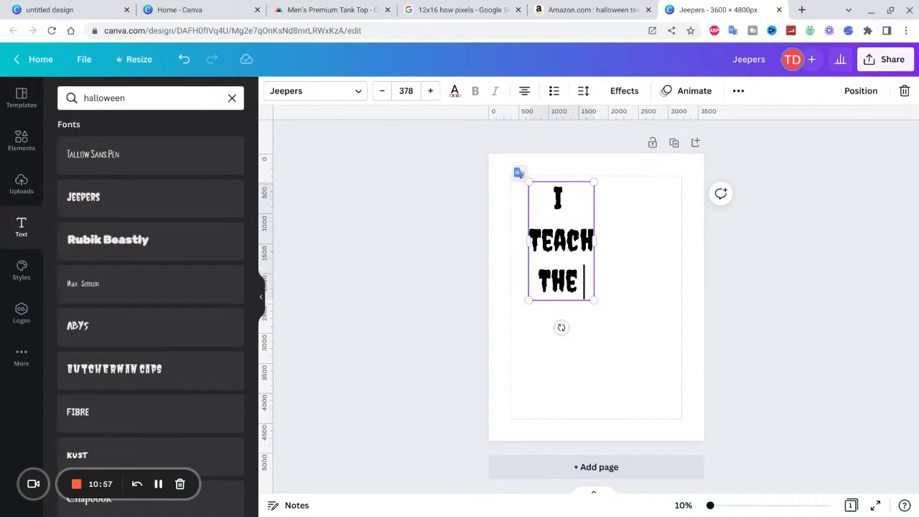
key("Return")
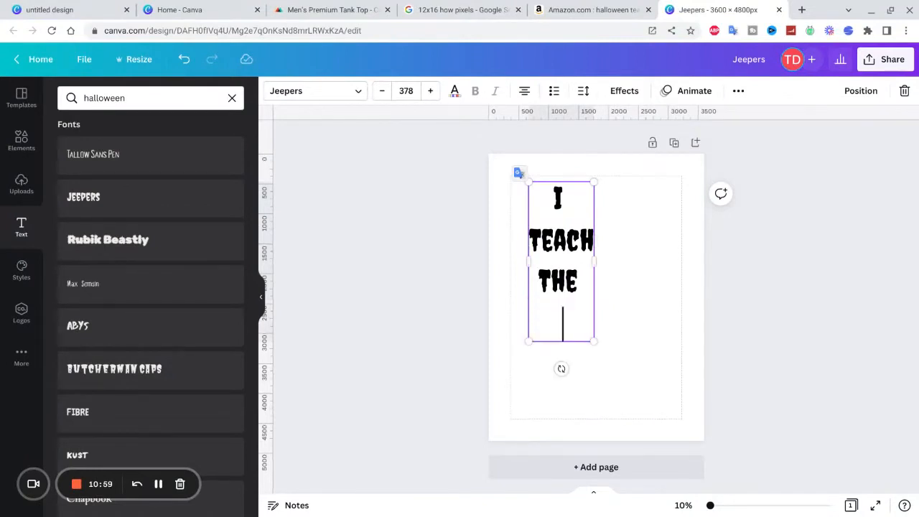
Add the words "CUTEST" and "PUMPKINS" as two further lines of the slogan below "THE".
type("CUTI")
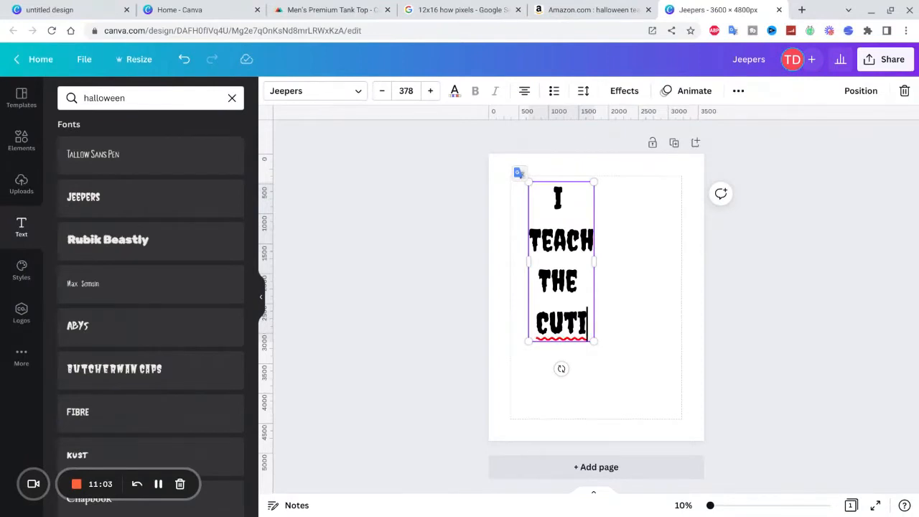
type("ST")
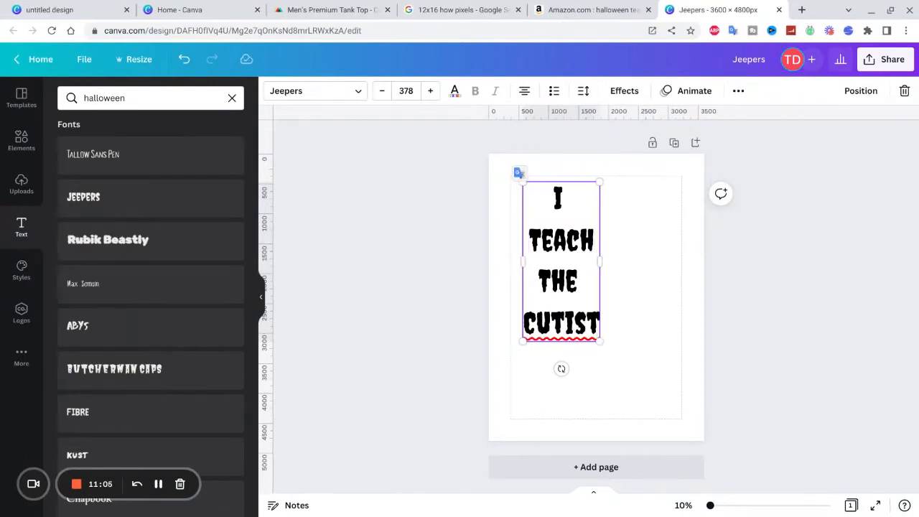
key("BackSpace")
key("BackSpace")
key("BackSpace")
type("EST")
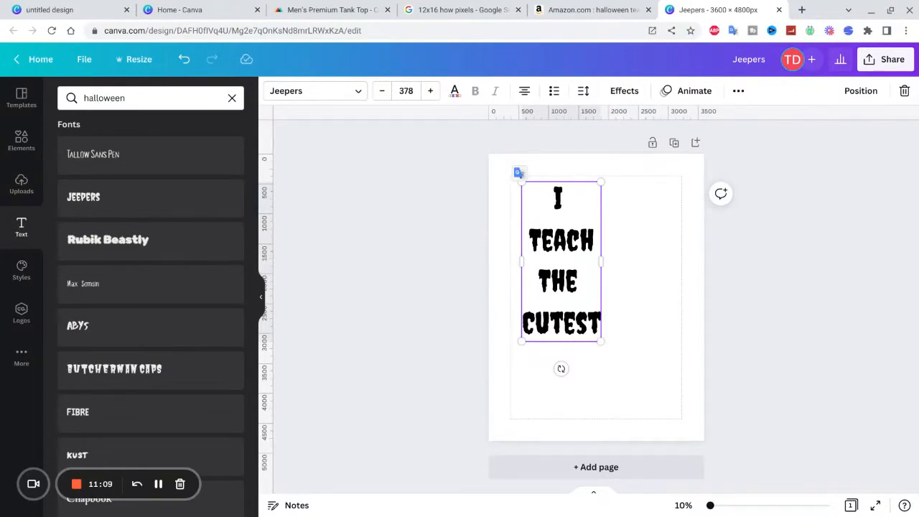
key("Return")
type("PI")
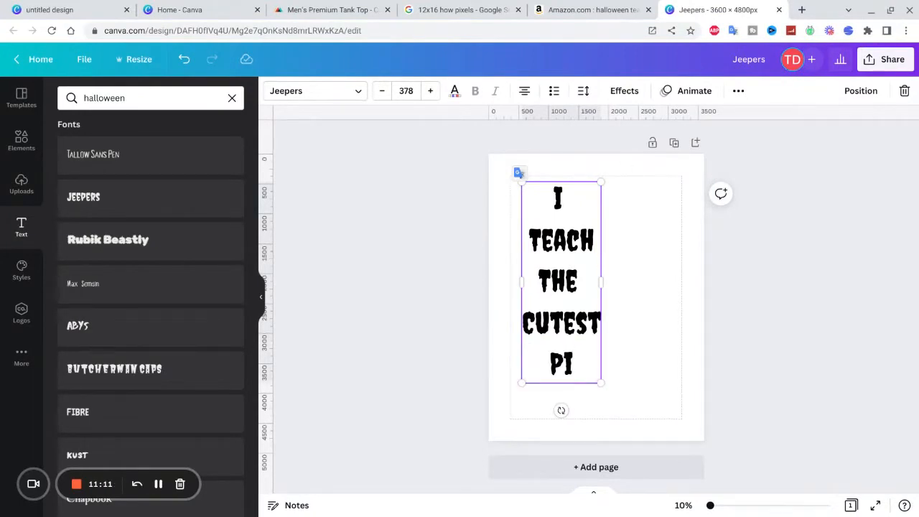
key("BackSpace")
type("UMPU")
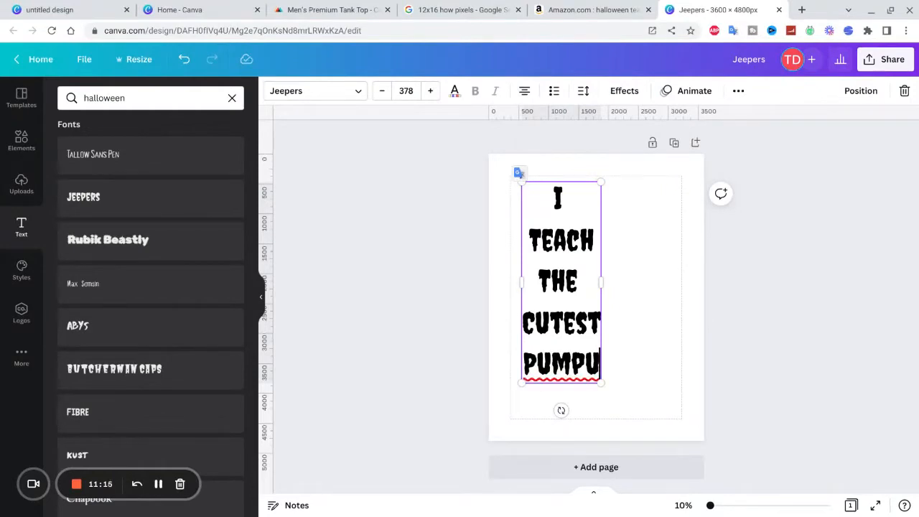
key("BackSpace")
type("KINS")
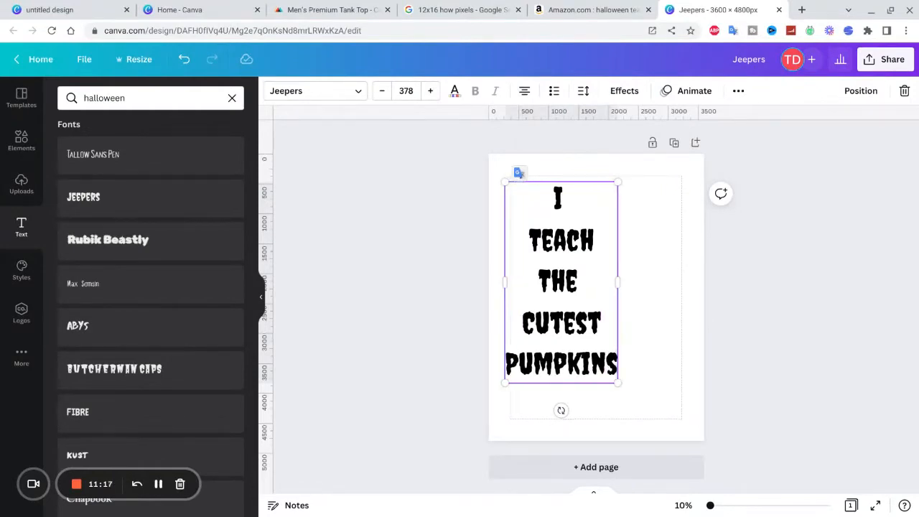
Complete the slogan with "IN THE" and "BATCH" on separate lines below "PUMPKINS".
type(" IN")
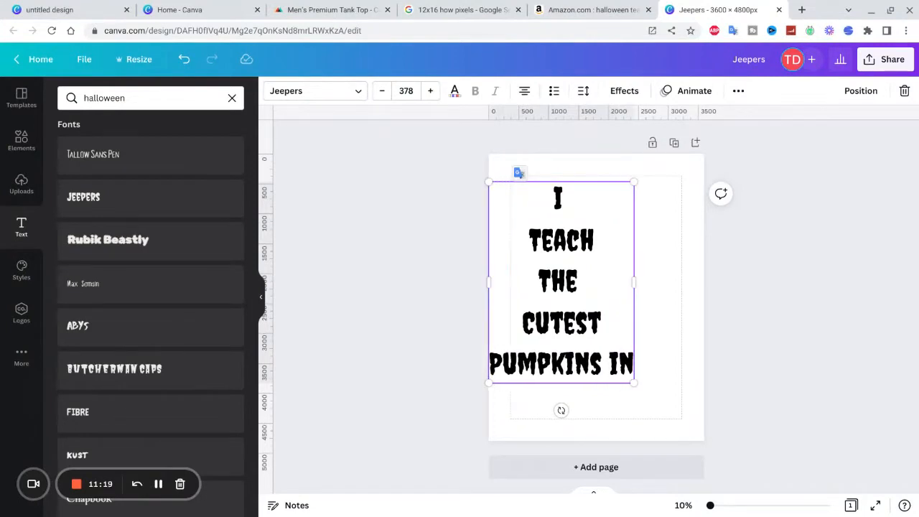
key("BackSpace")
key("BackSpace")
key("BackSpace")
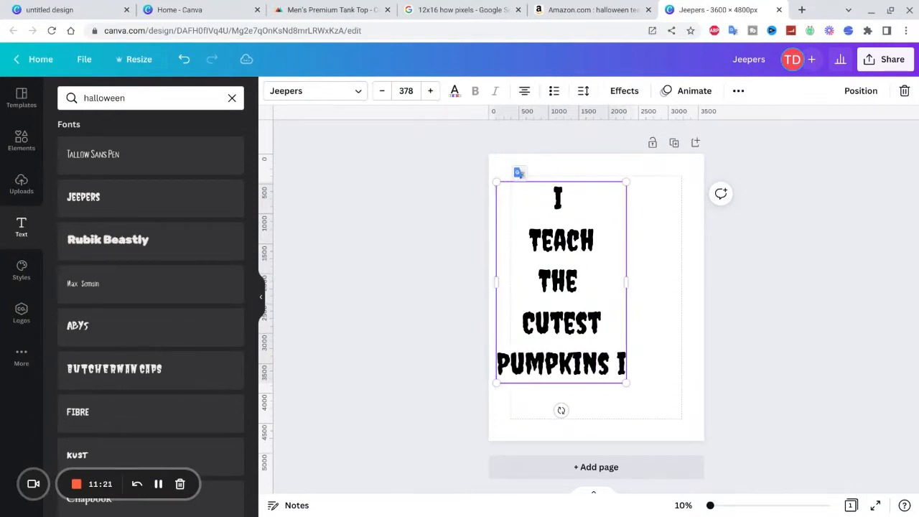
key("Return")
type("IN TH")
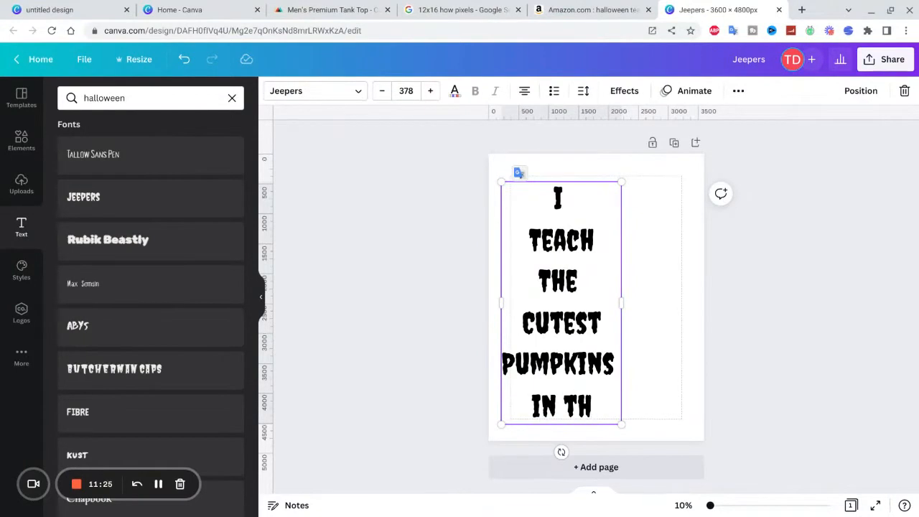
type("E")
key("Return")
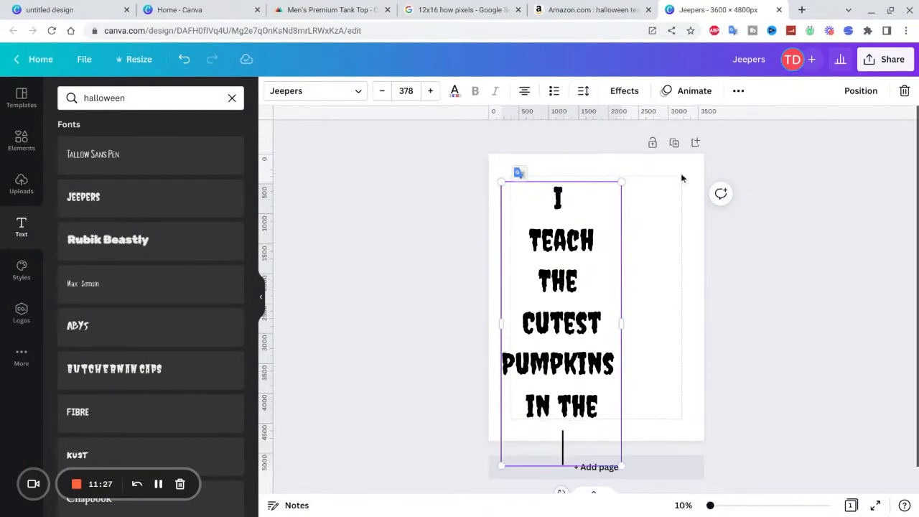
type("BATCH")
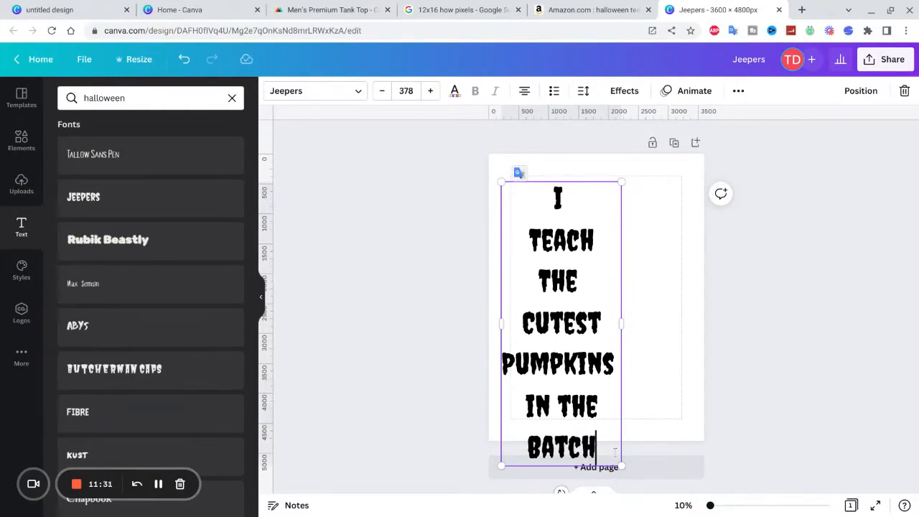
Shrink the slogan text box to font size 237 and move it inside the margins on the page's left half.
left_click_drag(621, 465, 577, 360)
left_click_drag(546, 323, 571, 355)
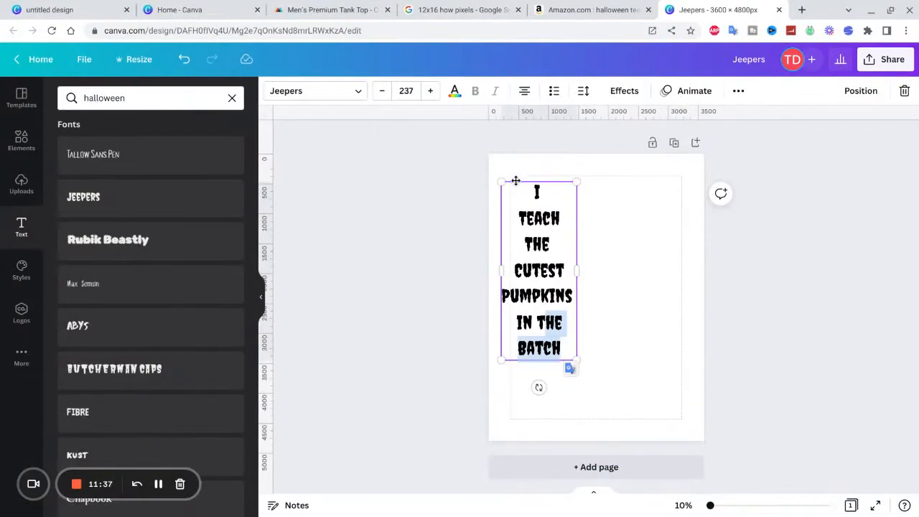
left_click_drag(515, 180, 537, 196)
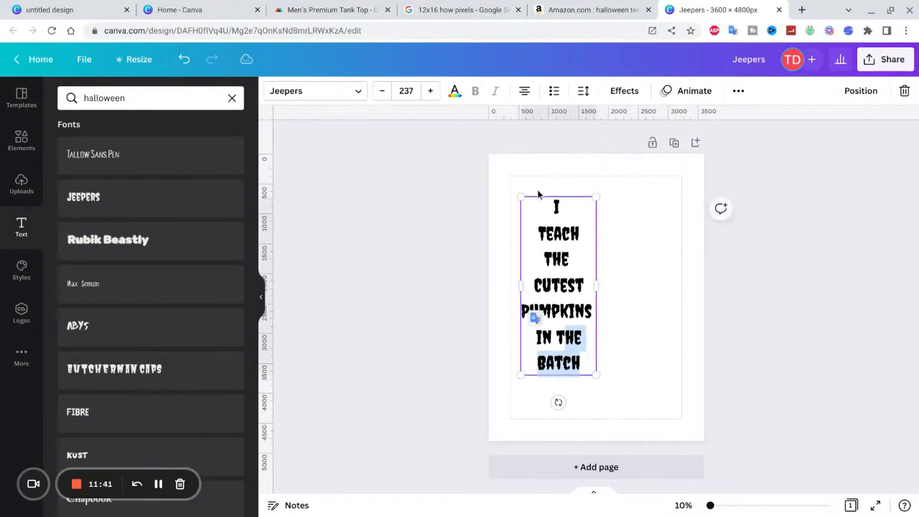
left_click(474, 201)
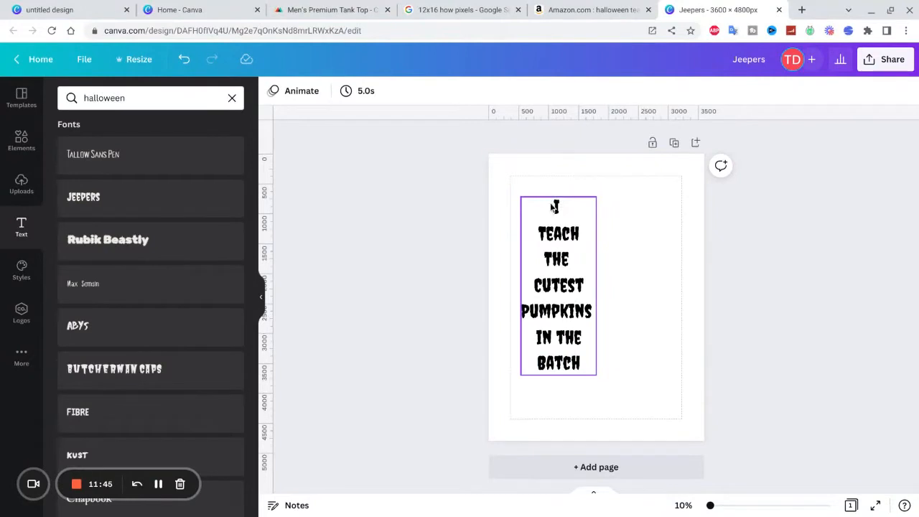
Set the page's background colour to black.
left_click(497, 173)
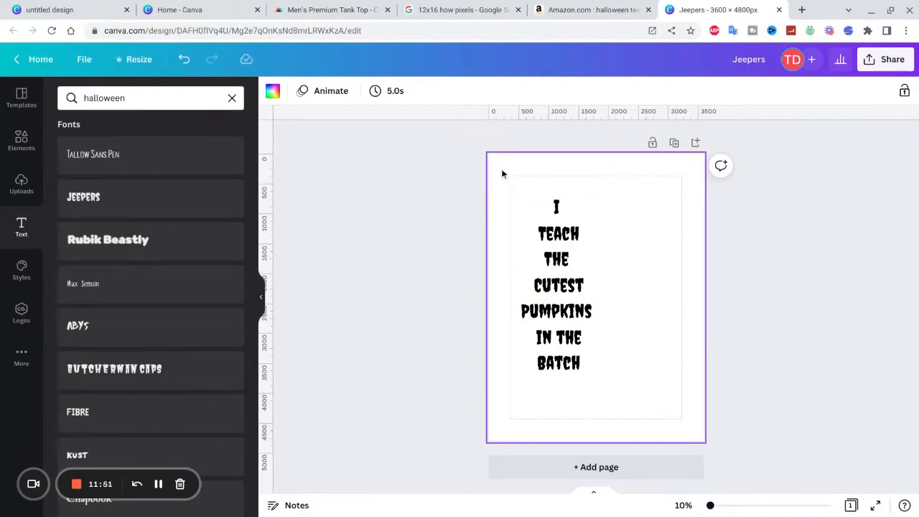
left_click(273, 91)
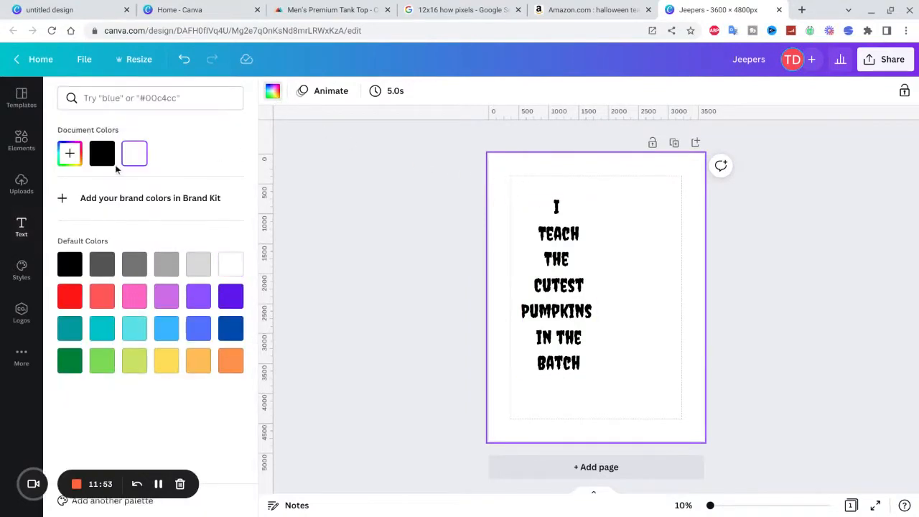
left_click(113, 165)
Try white as the colour of the slogan text.
left_click(572, 263)
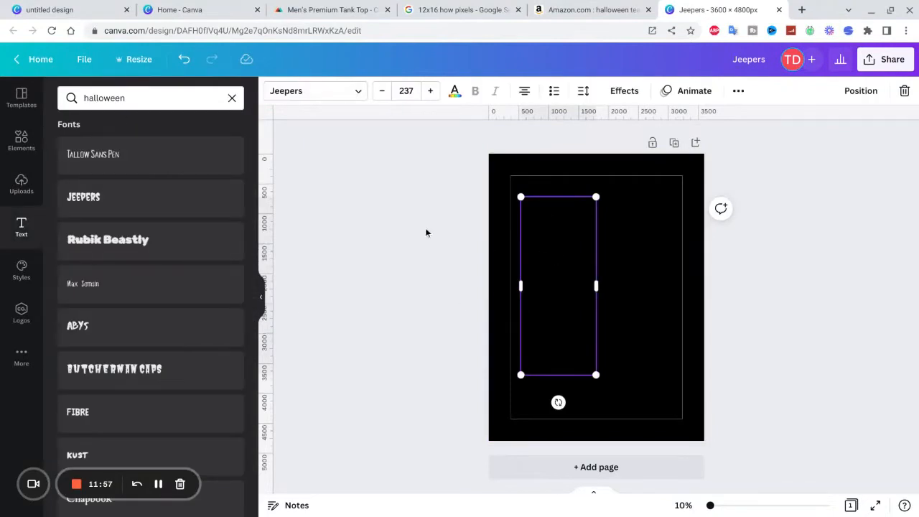
left_click(455, 92)
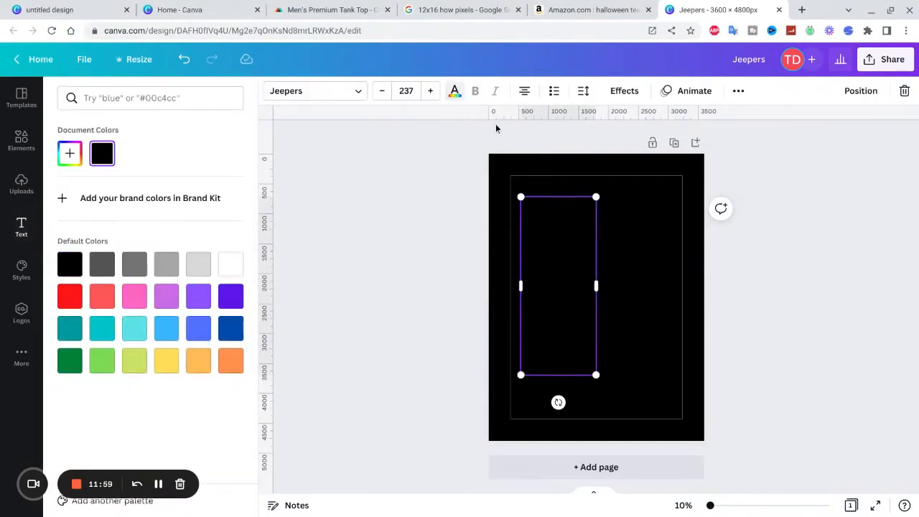
left_click(242, 265)
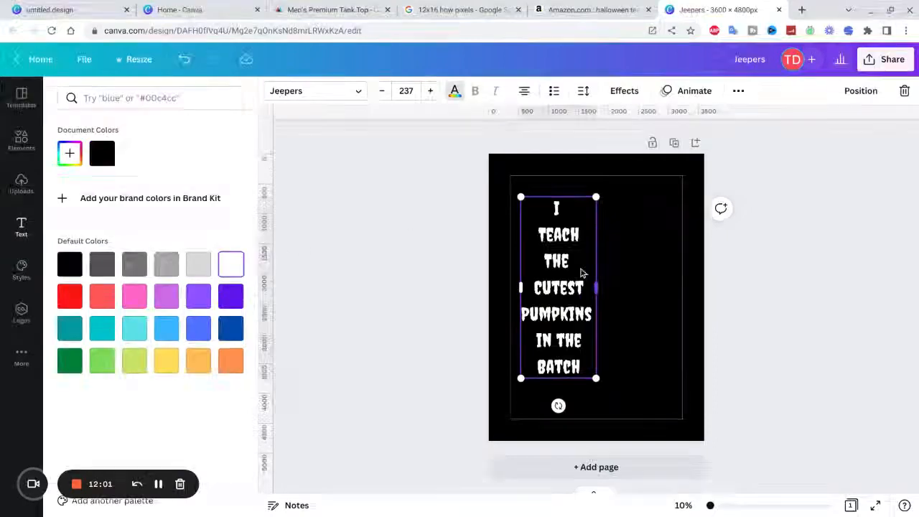
left_click(384, 291)
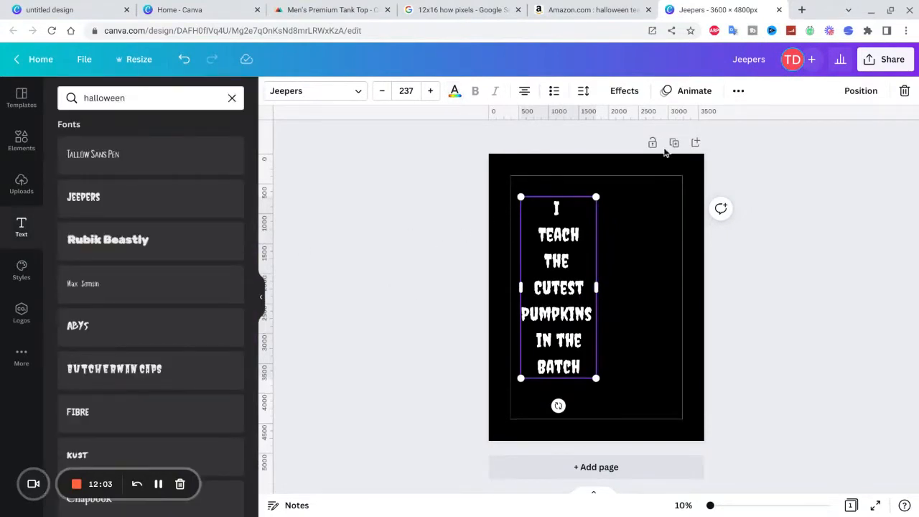
Recolour the slogan text with the orange from the default colours.
left_click(454, 91)
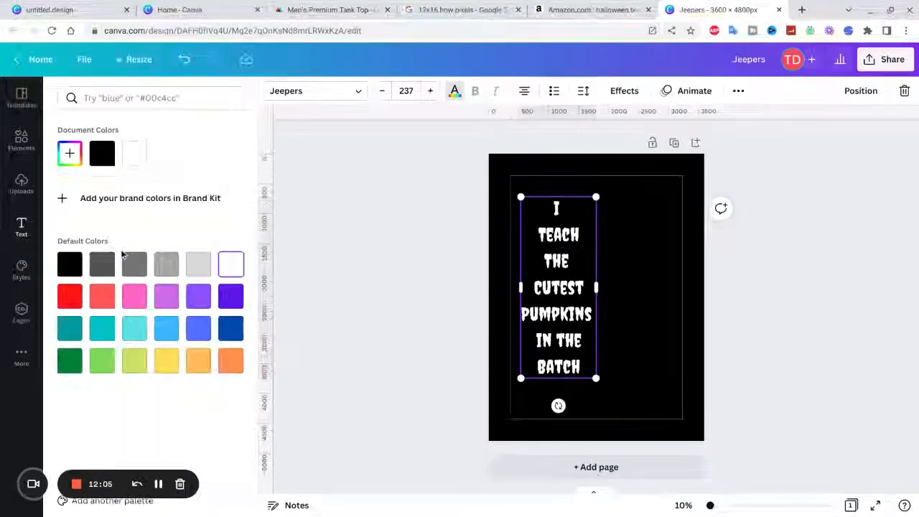
left_click(231, 361)
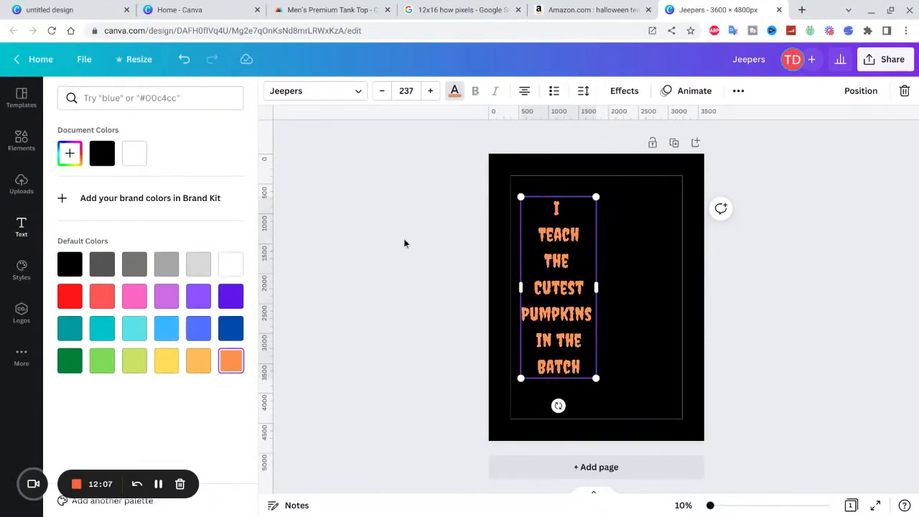
left_click(369, 242)
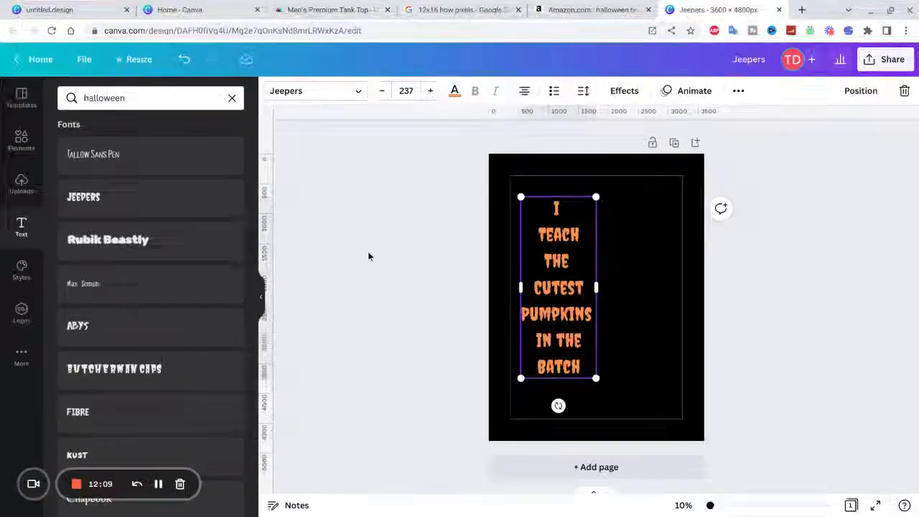
Search the elements library for pumpkins.
left_click(21, 140)
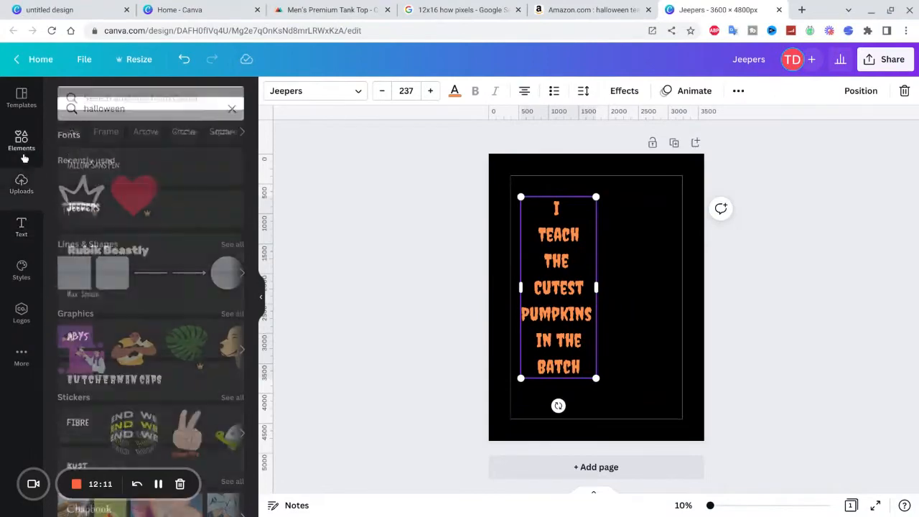
left_click(143, 98)
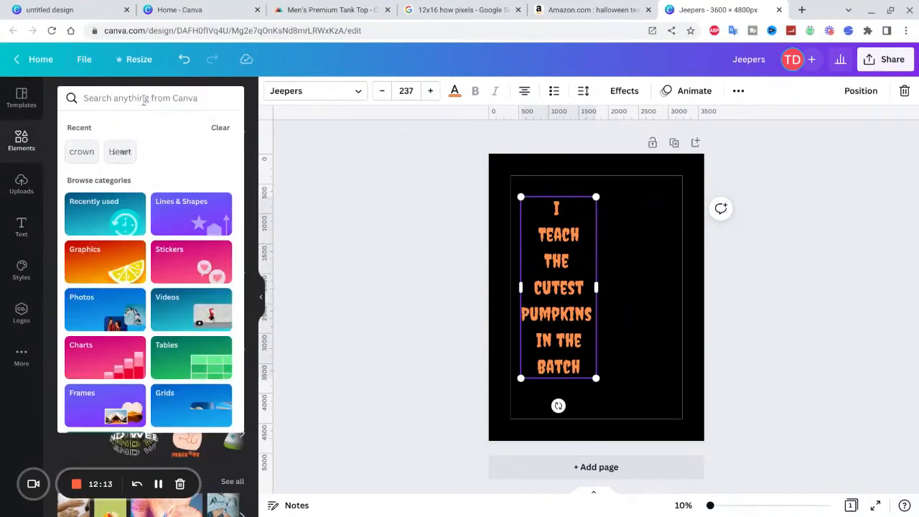
type("pumpkin")
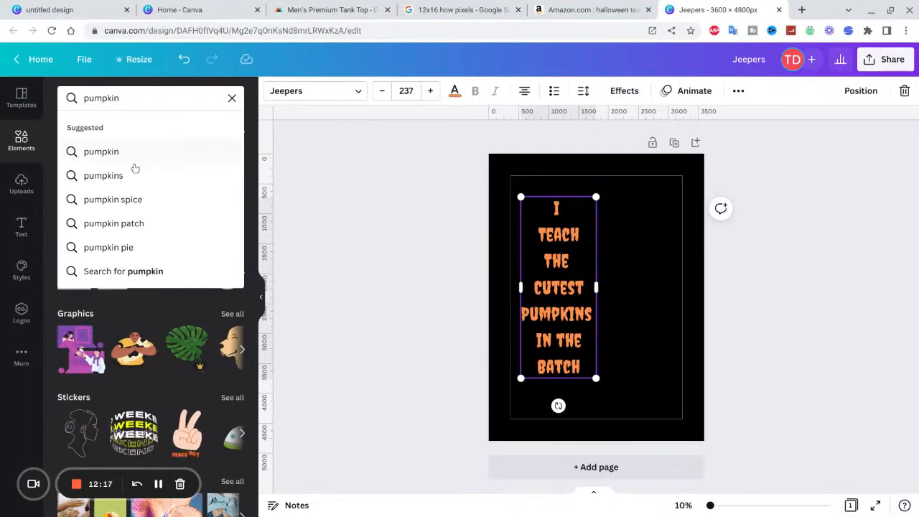
left_click(139, 178)
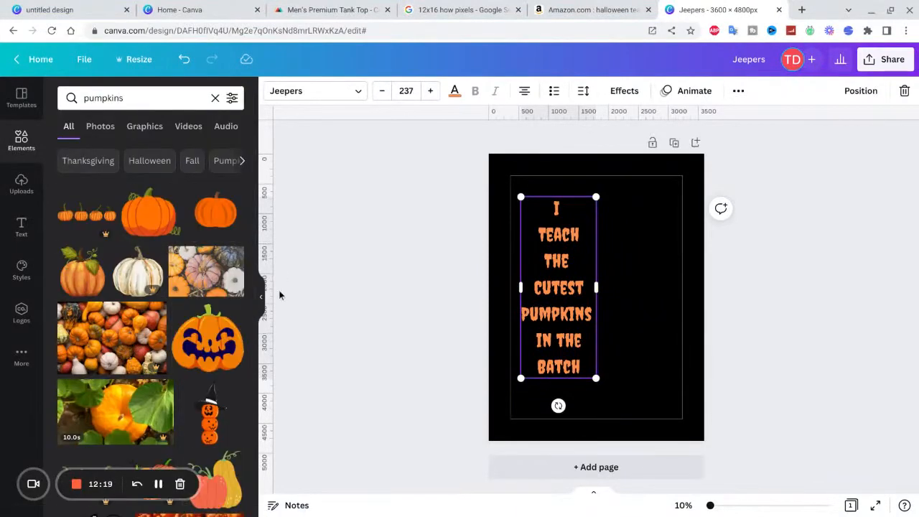
Add the graphic of three stacked jack-o'-lanterns with a witch hat, enlarge it and place it to the right of the slogan.
scroll(158, 307, "down", 3)
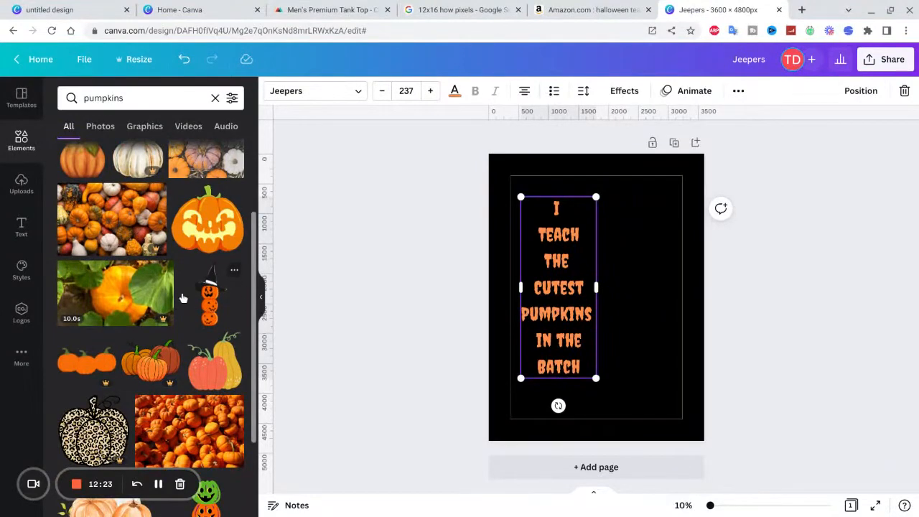
left_click(196, 298)
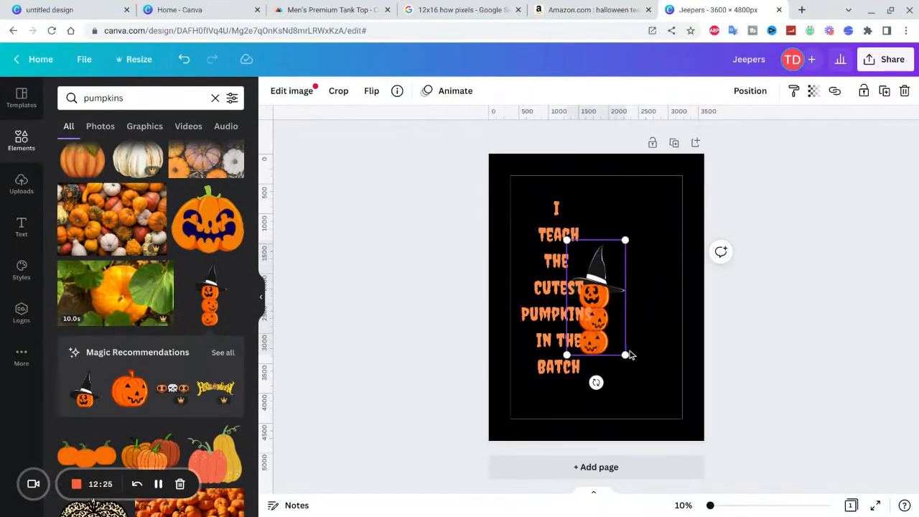
left_click_drag(624, 354, 638, 300)
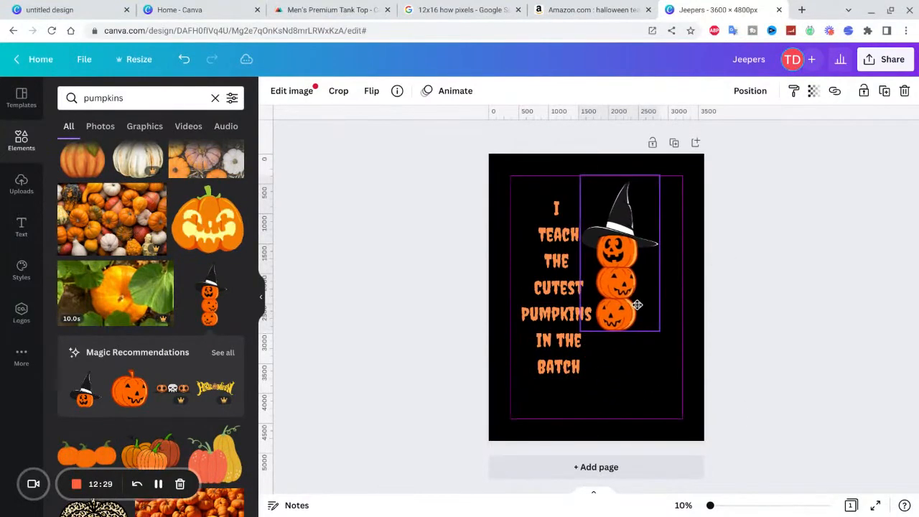
mouse_move(659, 331)
left_mouse_down()
mouse_move(669, 343)
mouse_move(655, 330)
left_mouse_up()
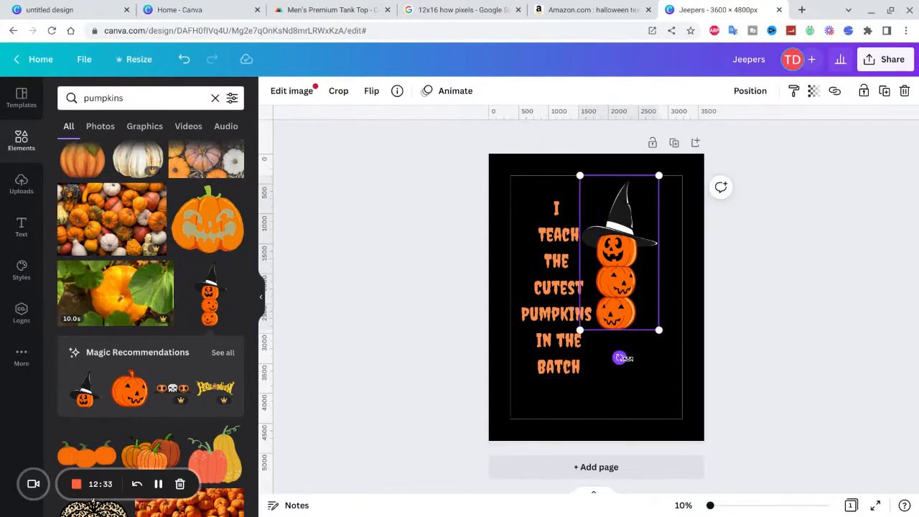
left_click_drag(616, 355, 623, 336)
left_click_drag(610, 273, 632, 292)
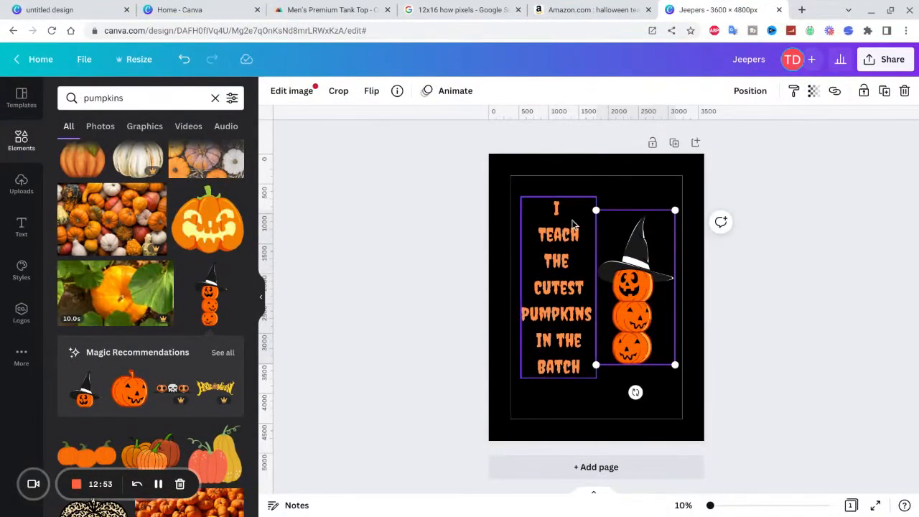
Set the slogan text's letter spacing to 63 and line spacing to 1.19, with its text box anchored at the top.
left_click(575, 246)
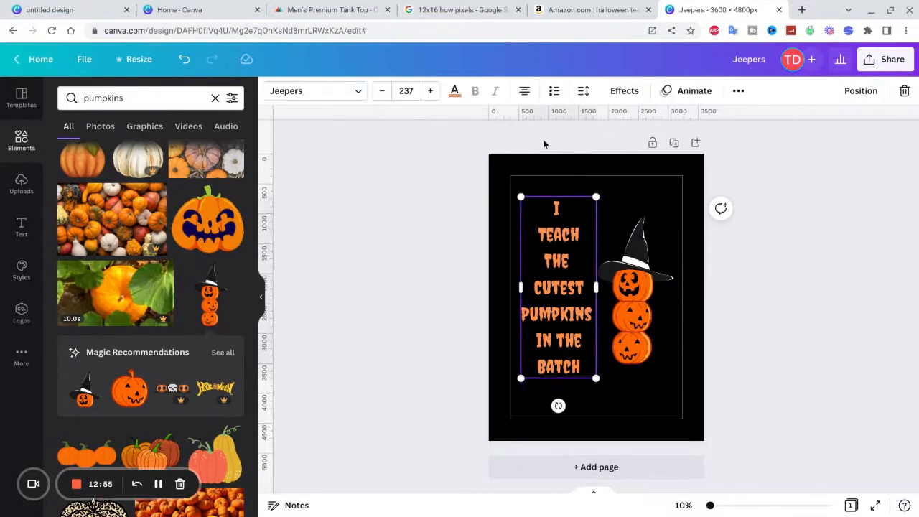
left_click(584, 92)
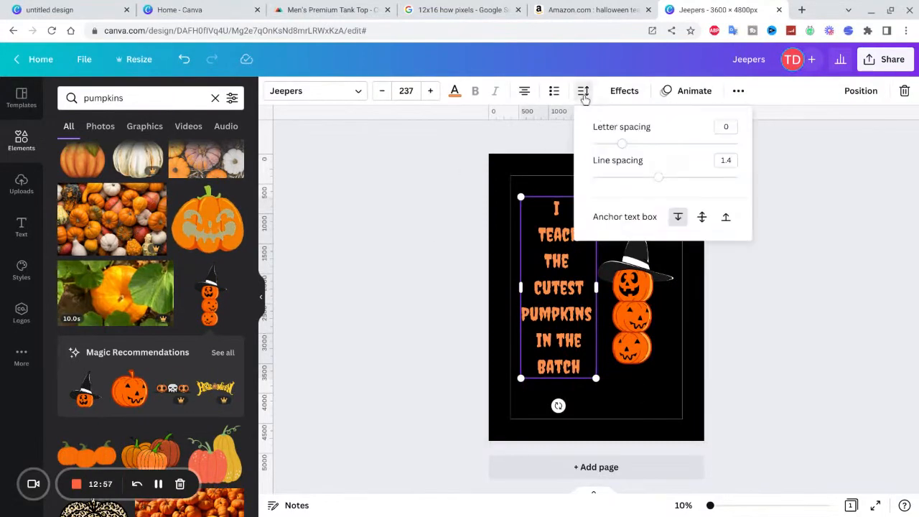
mouse_move(622, 147)
left_mouse_down()
mouse_move(646, 144)
mouse_move(630, 144)
left_mouse_up()
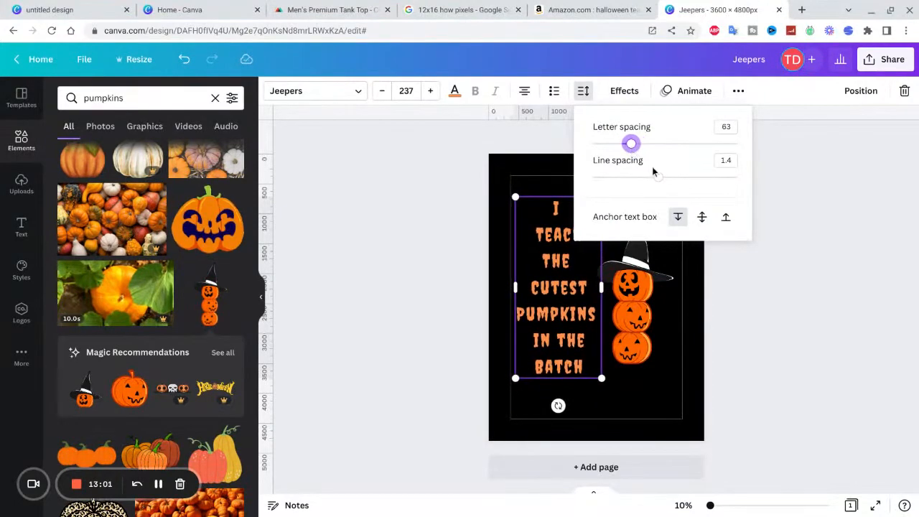
left_click_drag(661, 182, 634, 190)
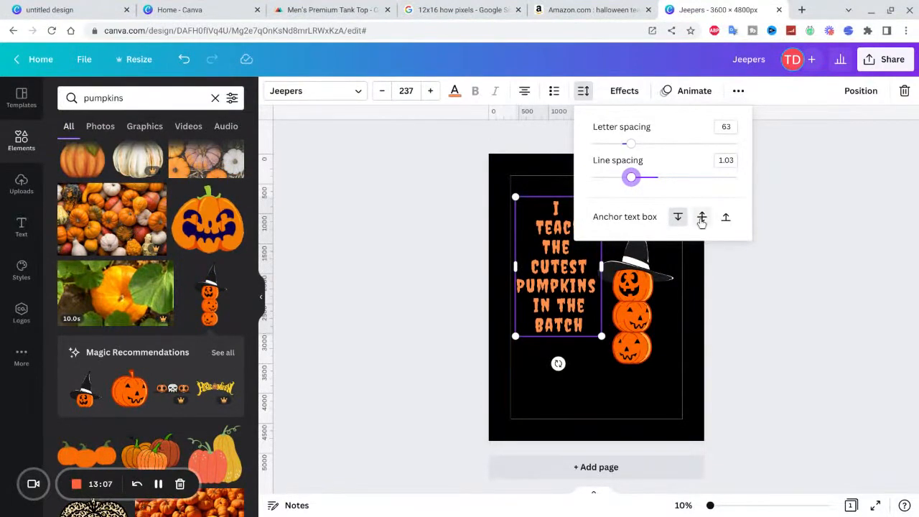
left_click(725, 217)
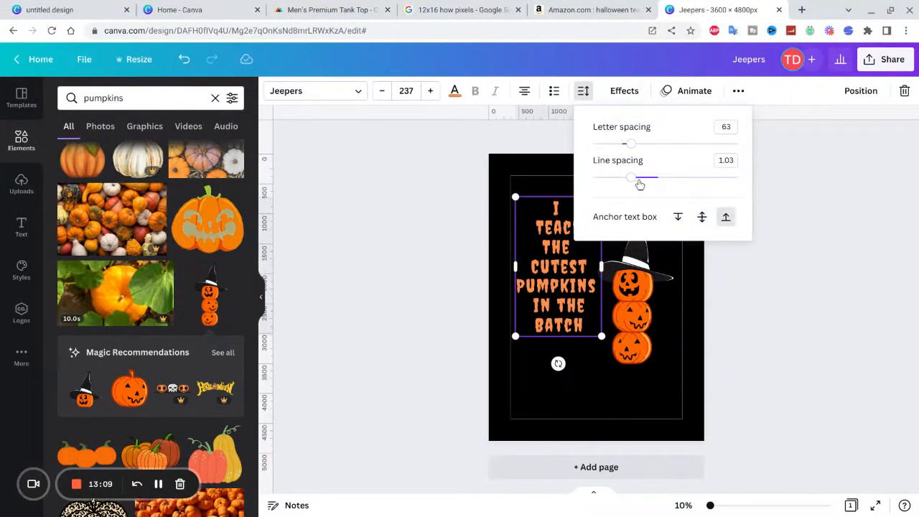
mouse_move(634, 183)
left_mouse_down()
mouse_move(649, 185)
mouse_move(622, 178)
mouse_move(642, 179)
left_mouse_up()
left_click(701, 217)
left_click(678, 216)
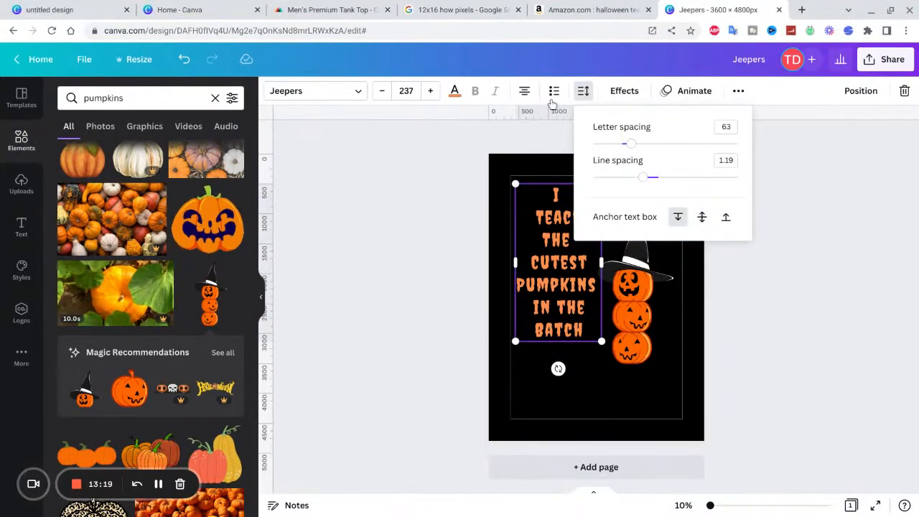
Left-align the slogan text and move its box slightly down and to the right.
left_click(526, 97)
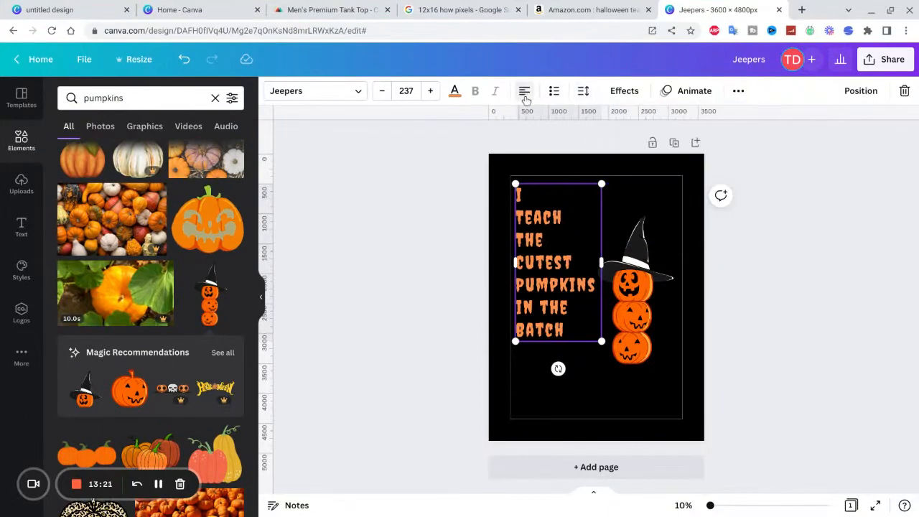
left_click_drag(557, 264, 567, 284)
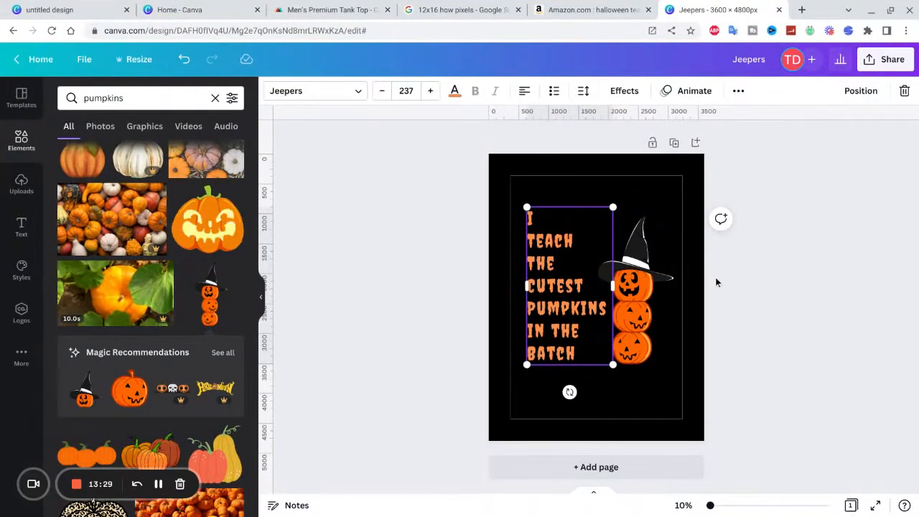
Compare the page with and without the stacked jack-o'-lantern graphic and delete the graphic.
scroll(190, 391, "down", 5)
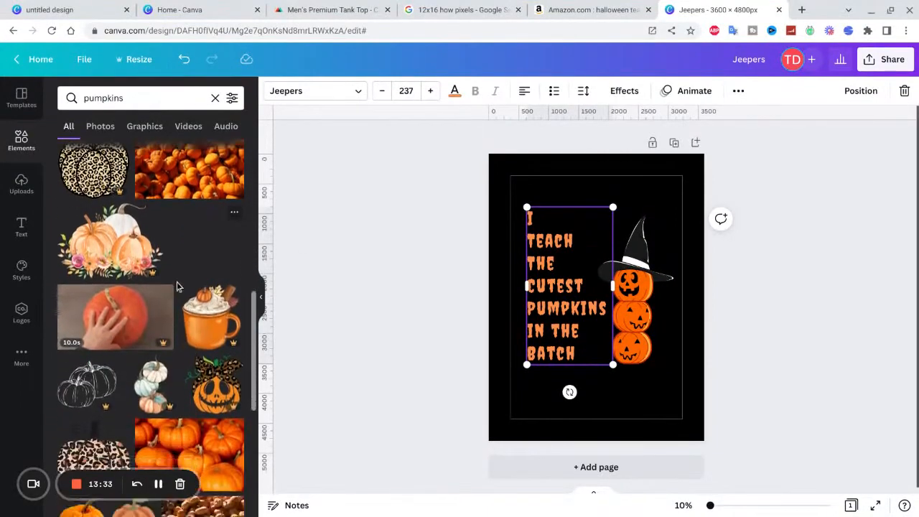
scroll(174, 289, "up", 3)
left_click(666, 288)
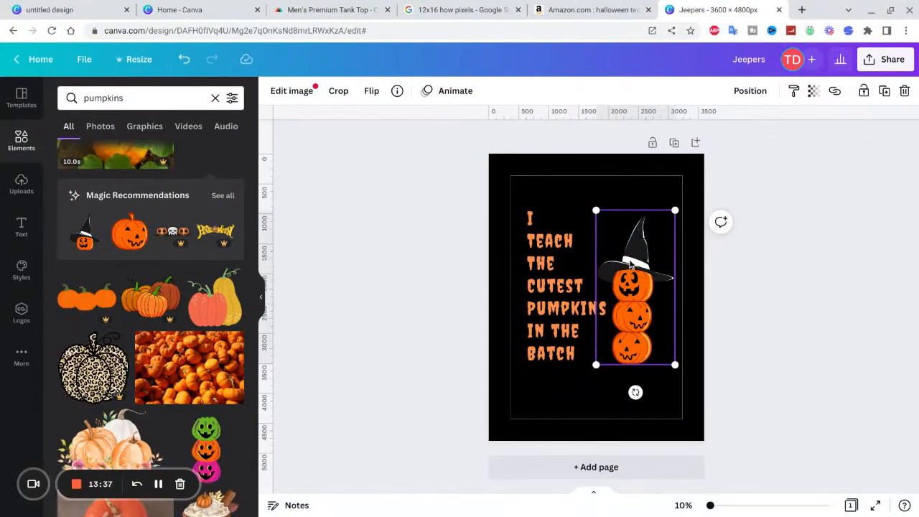
key("Delete")
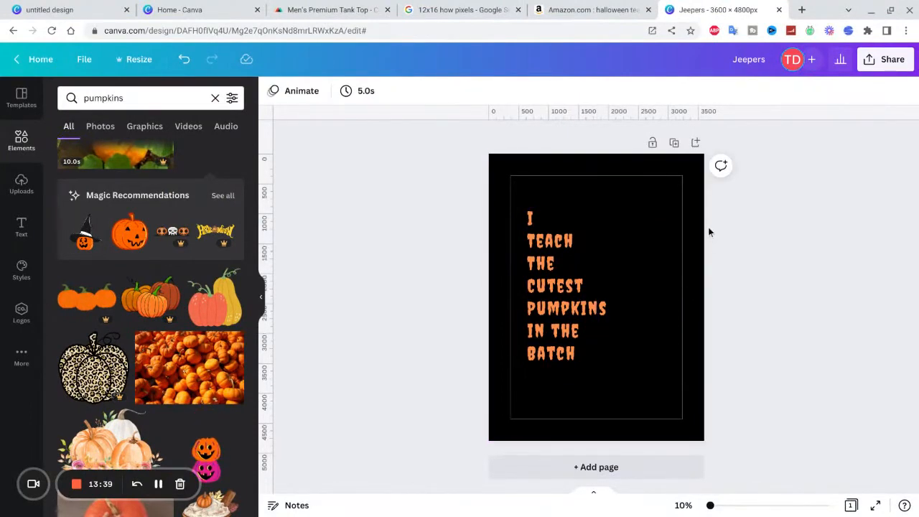
left_click(183, 61)
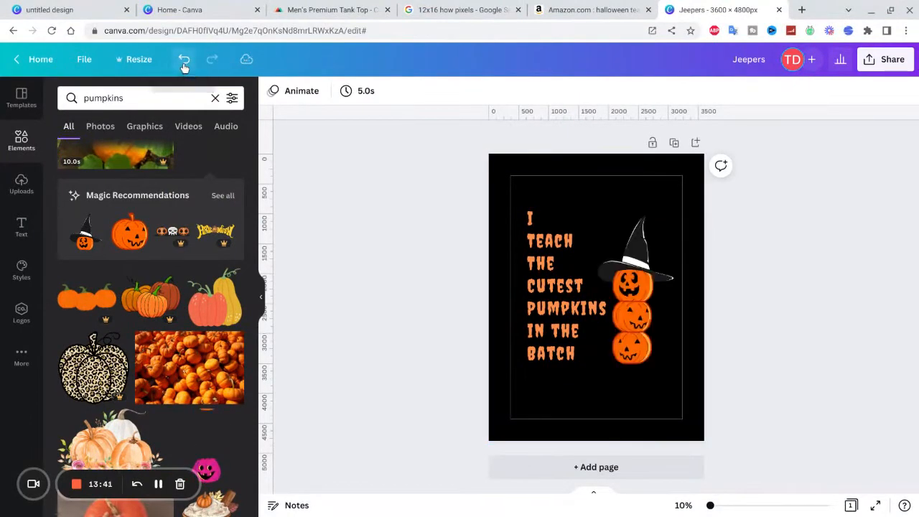
left_click(208, 60)
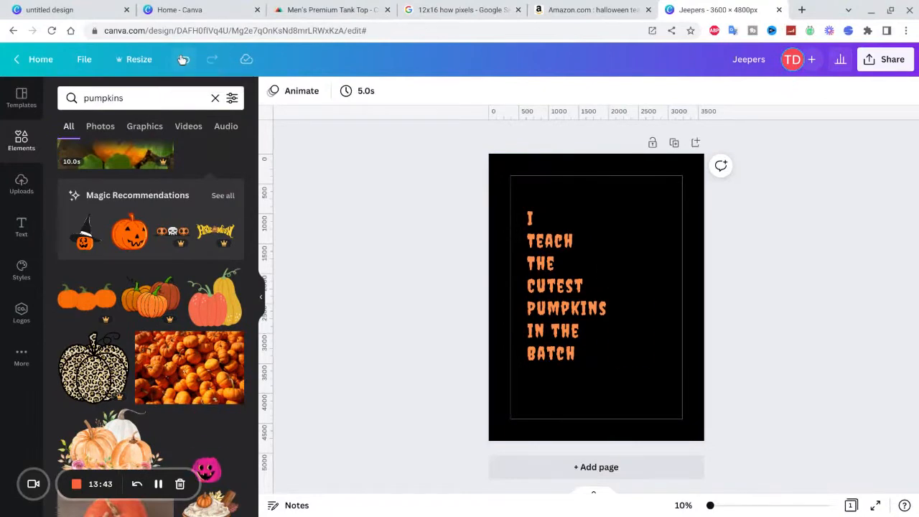
left_click(182, 58)
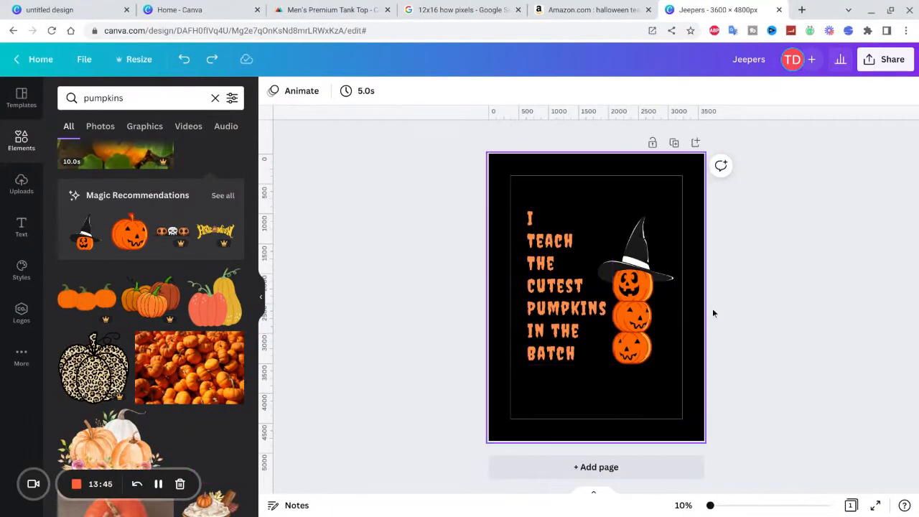
left_click(661, 334)
key("Delete")
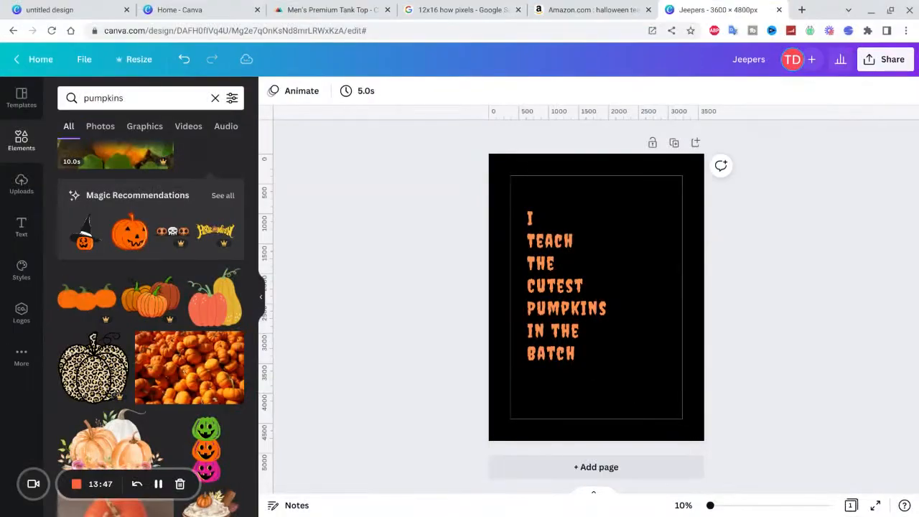
Add the red pumpkin and yellow gourd graphic, enlarge it and position it on the right half of the page, overlapping the slogan.
left_click(220, 311)
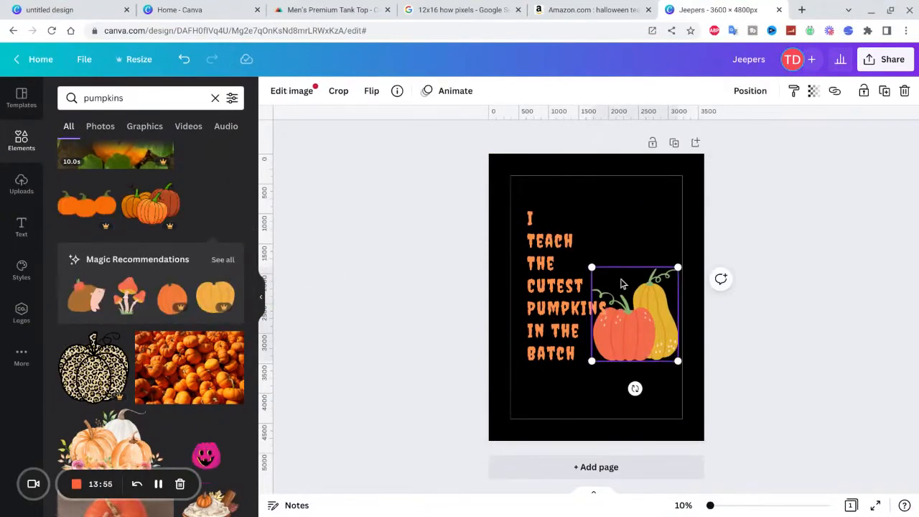
left_click_drag(599, 271, 570, 201)
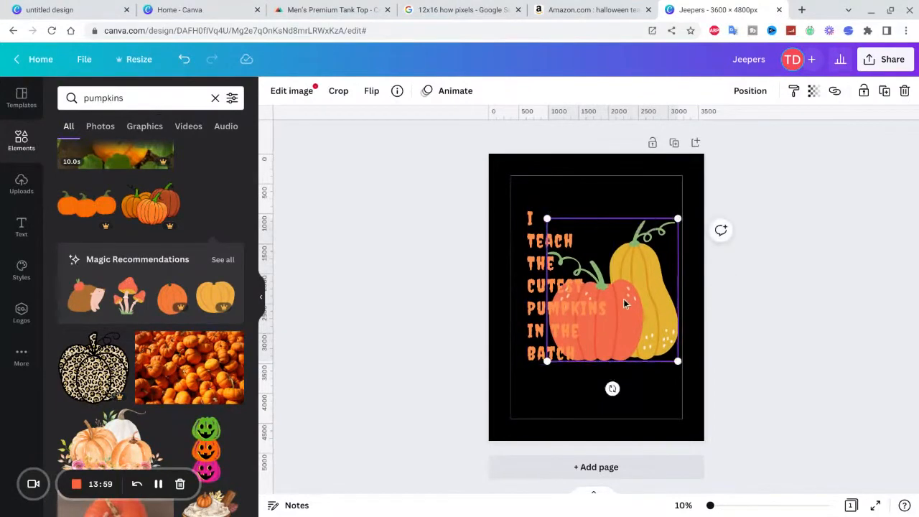
mouse_move(623, 299)
left_mouse_down()
mouse_move(640, 281)
mouse_move(626, 304)
left_mouse_up()
Apply a white Shadow effect to the slogan text with the transparency set to 97.
left_click(533, 278)
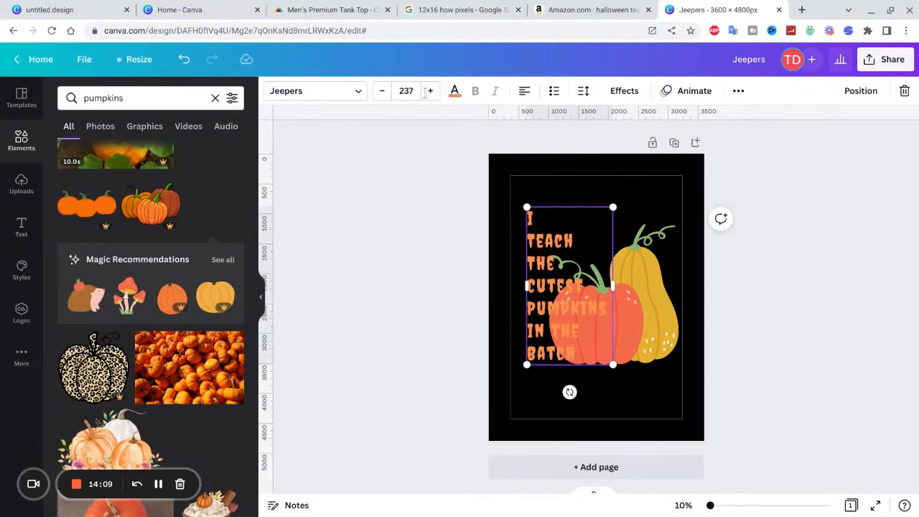
left_click(637, 94)
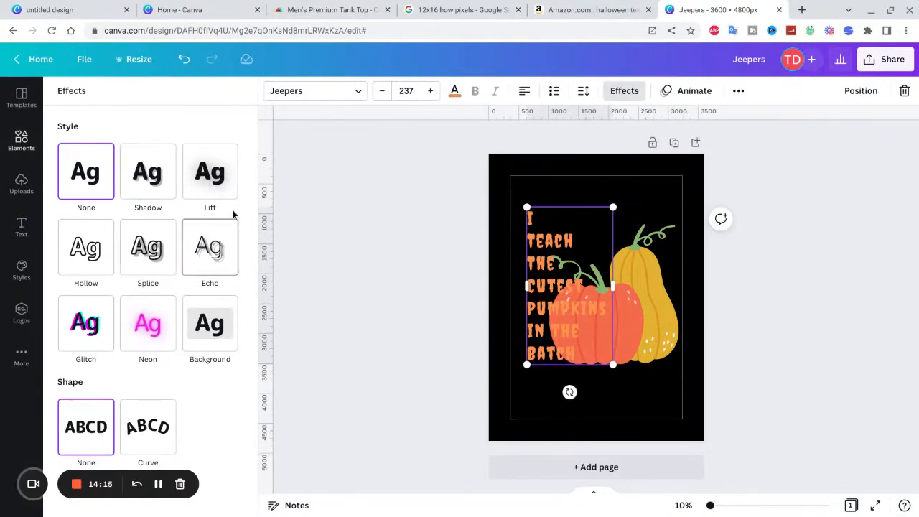
left_click(165, 188)
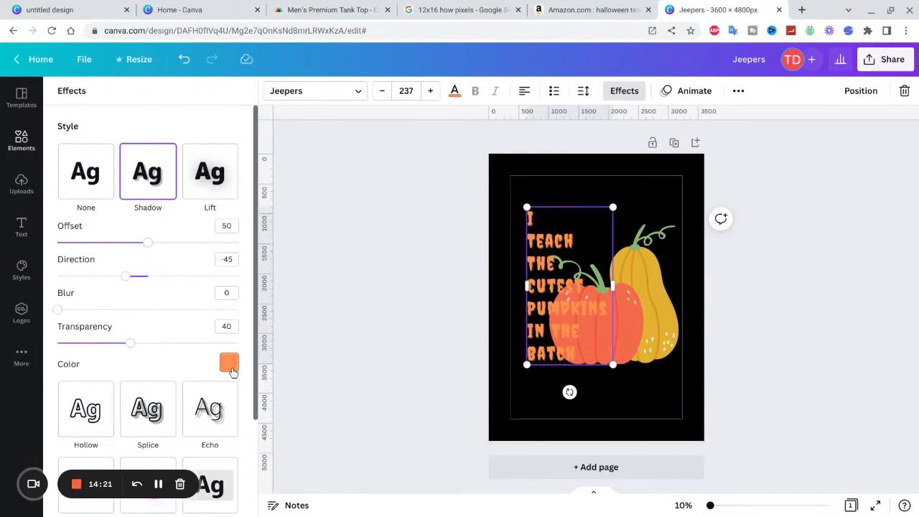
left_click(230, 366)
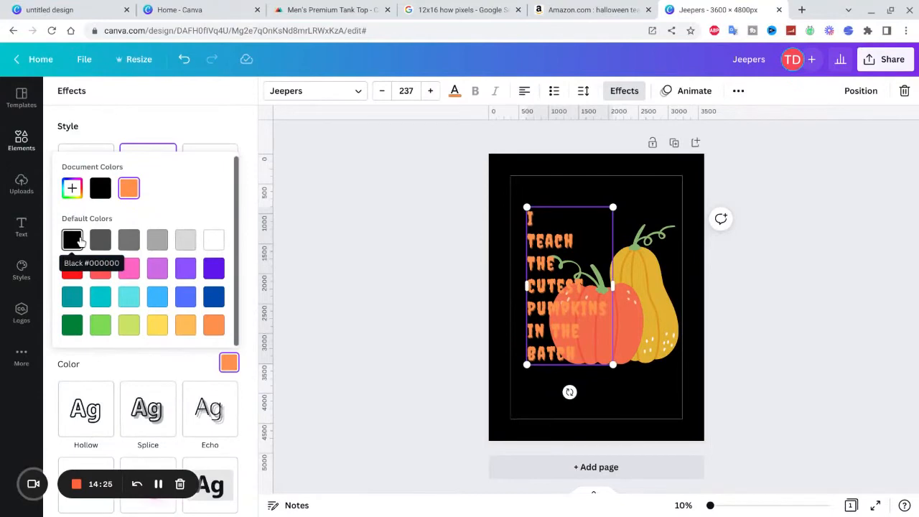
left_click(221, 246)
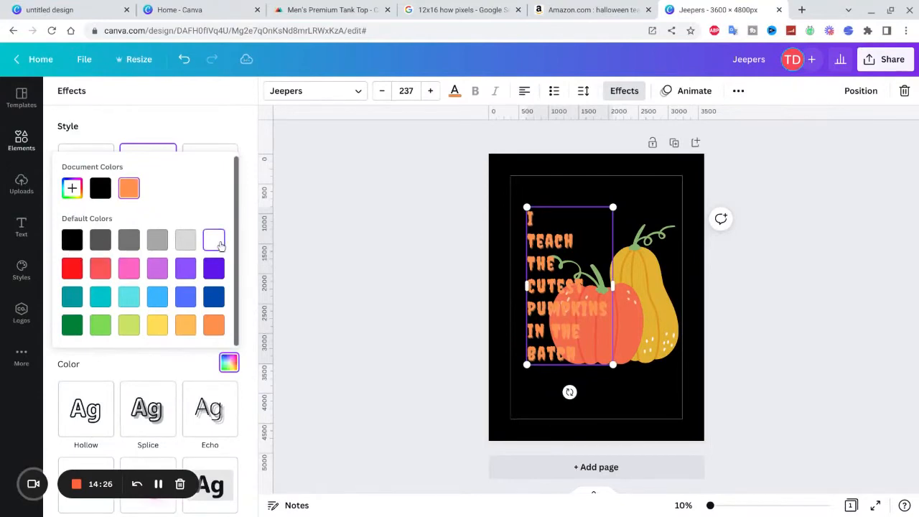
left_click(142, 366)
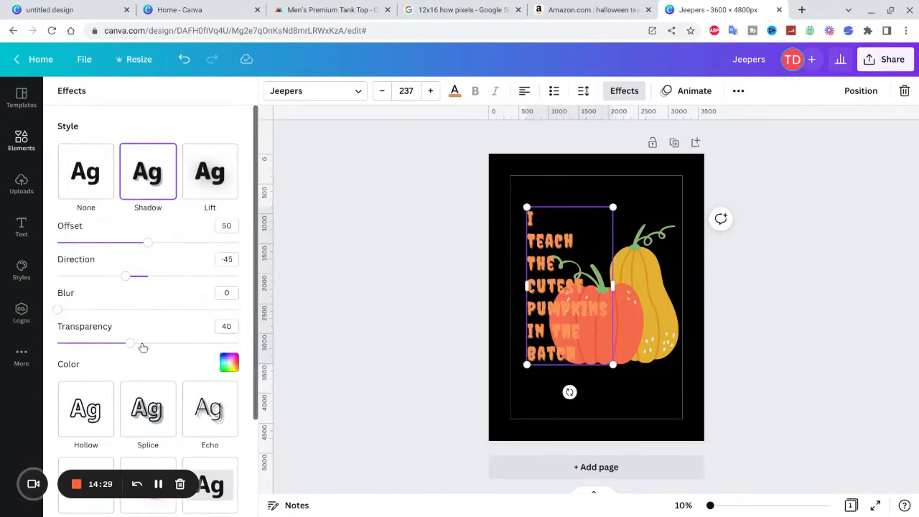
left_click_drag(145, 345, 234, 343)
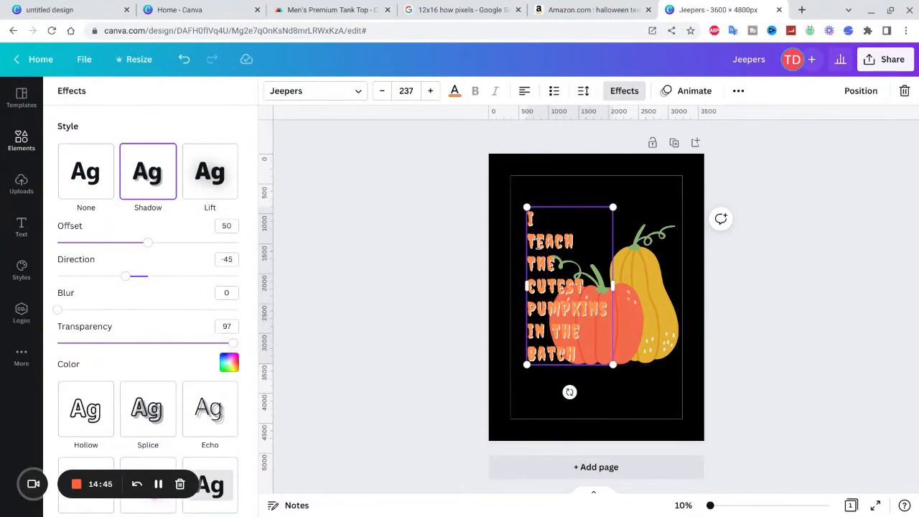
double_click(539, 244)
right_click(543, 249)
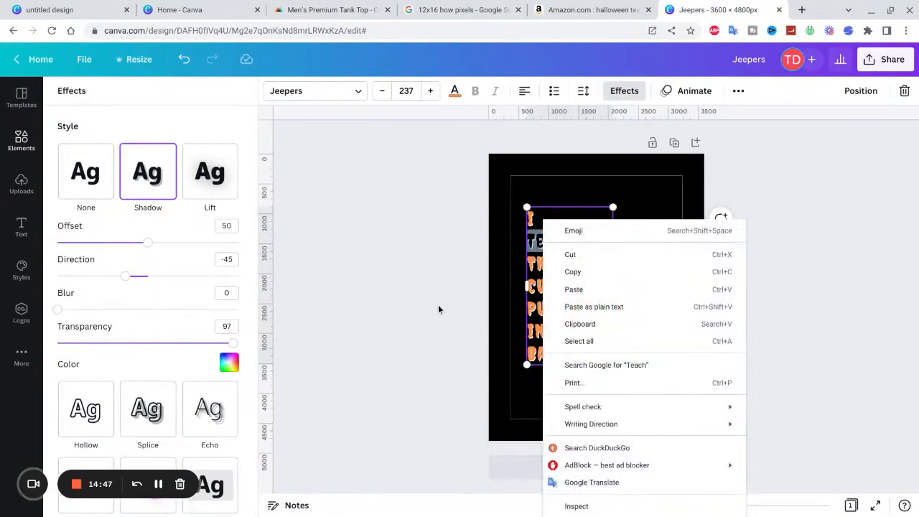
left_click(438, 309)
left_click(576, 206)
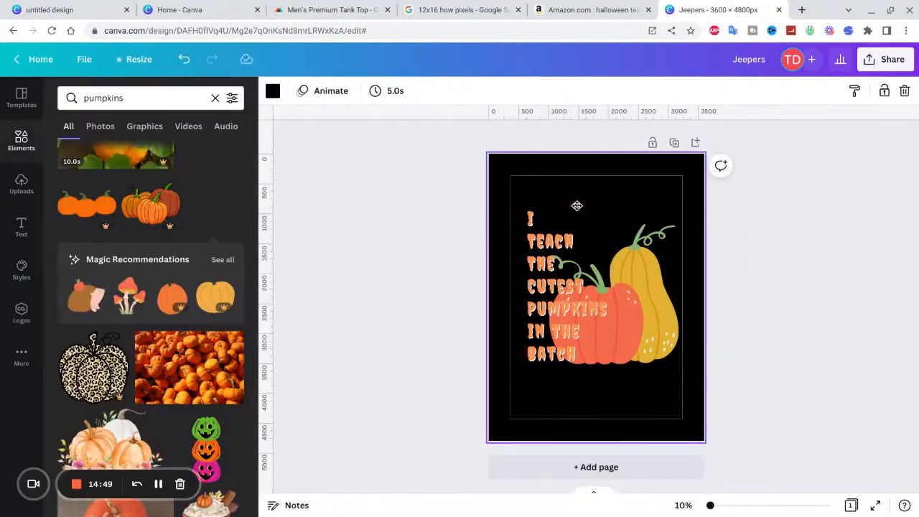
Try sending the slogan text behind the pumpkin and gourd graphic and bring it back in front.
left_click(531, 216)
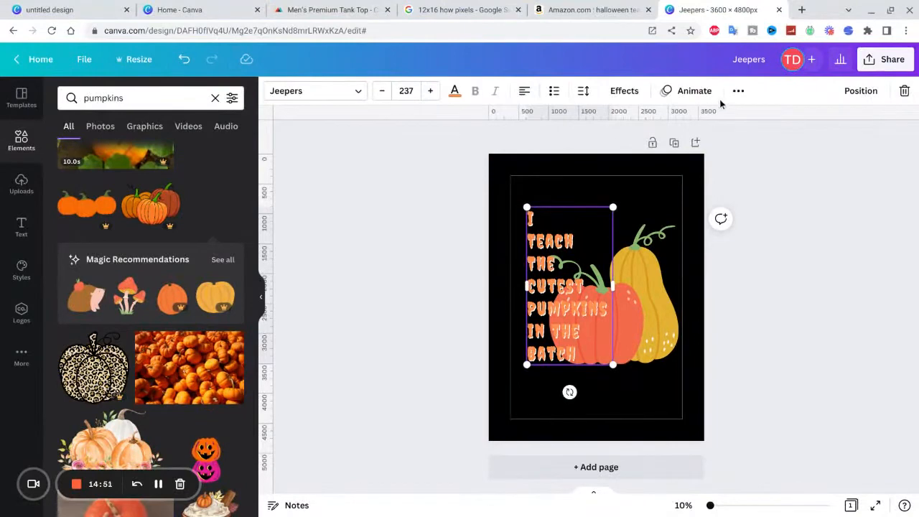
left_click(861, 92)
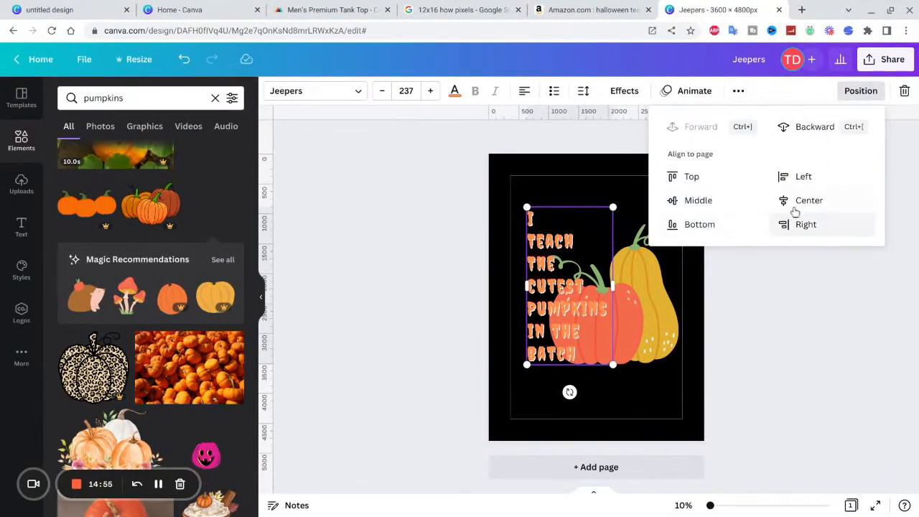
left_click(796, 135)
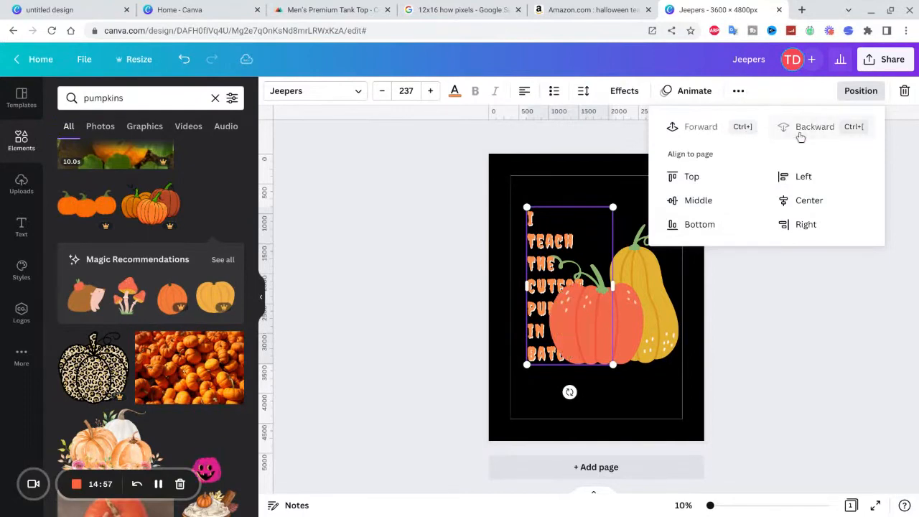
left_click(697, 135)
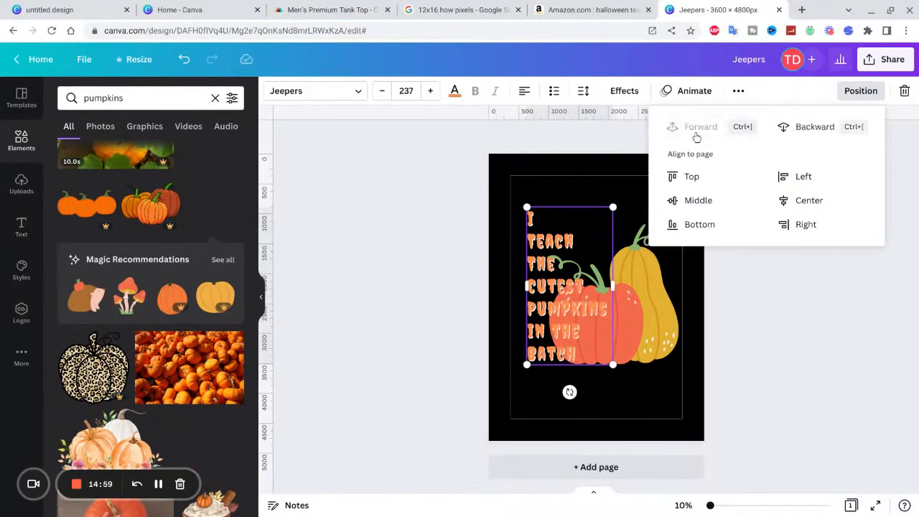
Compare the slogan text layered behind and in front of the pumpkin and gourd graphic, keeping it in front.
left_click(798, 131)
left_click(700, 128)
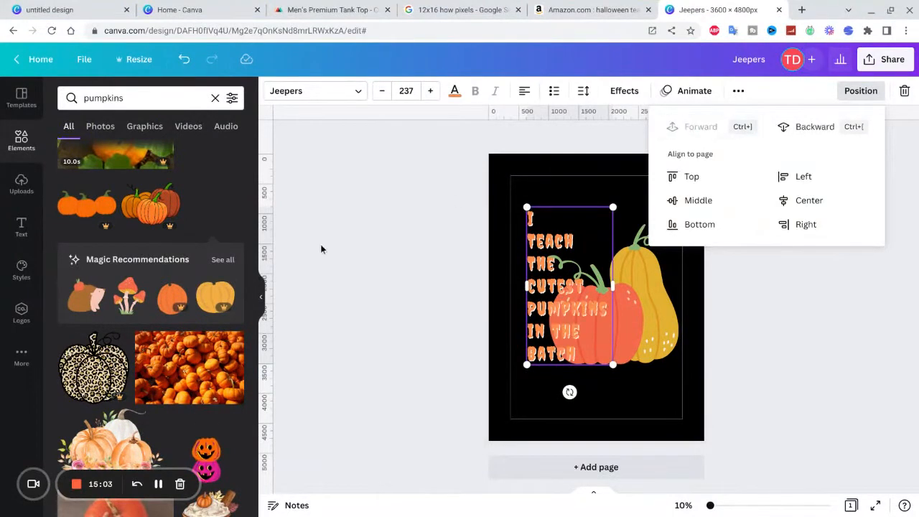
left_click(357, 263)
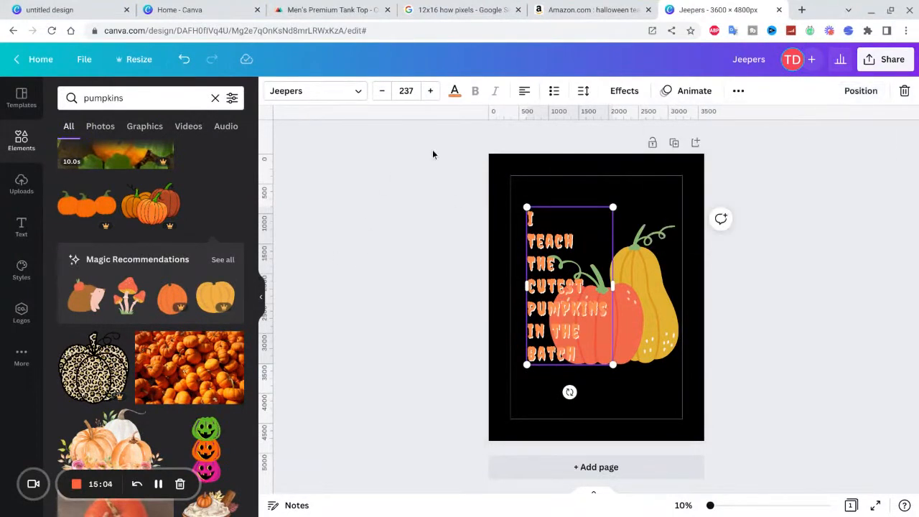
left_click(640, 290)
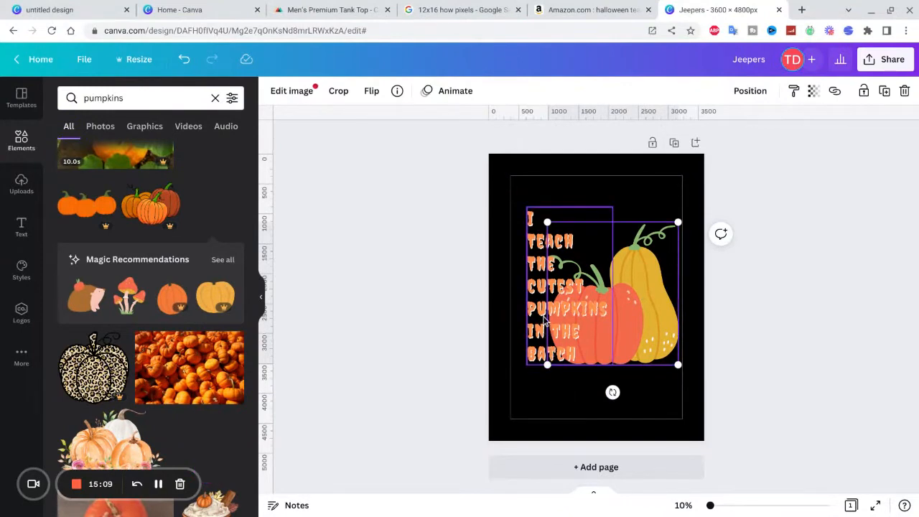
left_click(535, 319)
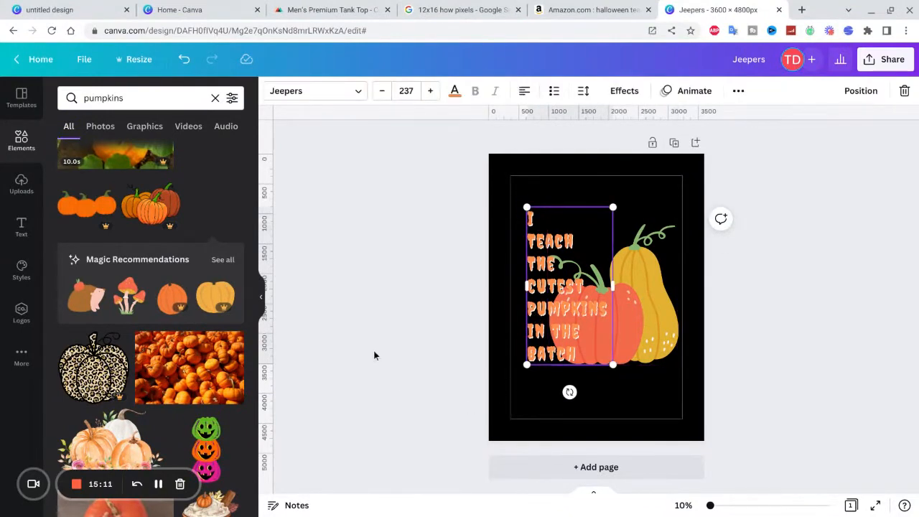
left_click(654, 302)
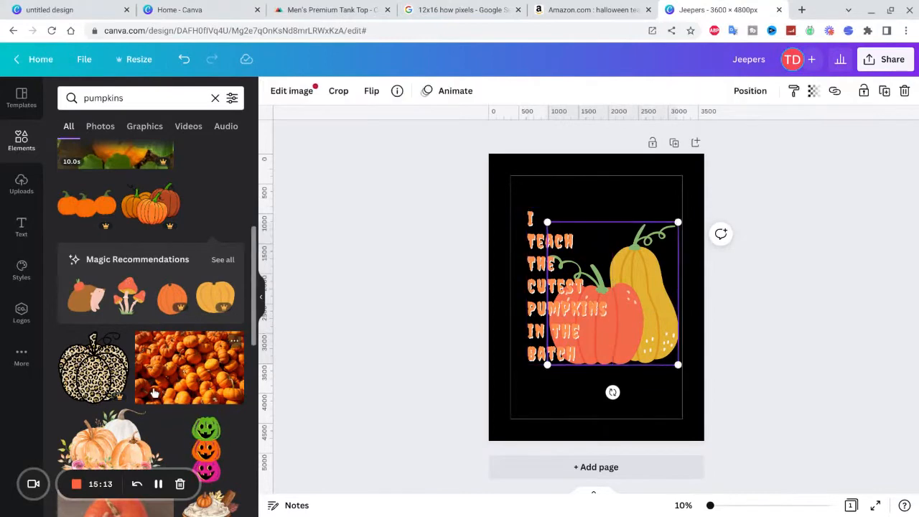
Add the three stacked orange pumpkins with autumn leaves graphic and move it above the pumpkin and gourd graphic.
scroll(107, 348, "down", 3)
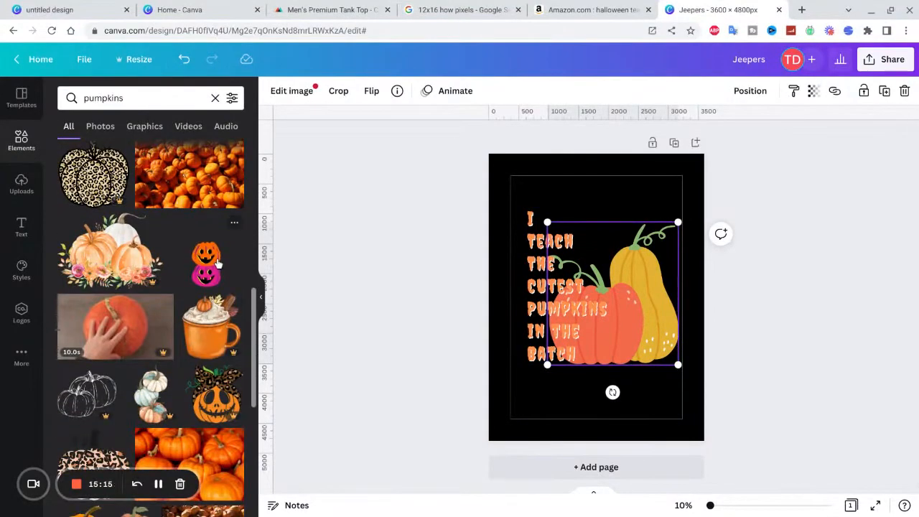
scroll(216, 295, "down", 9)
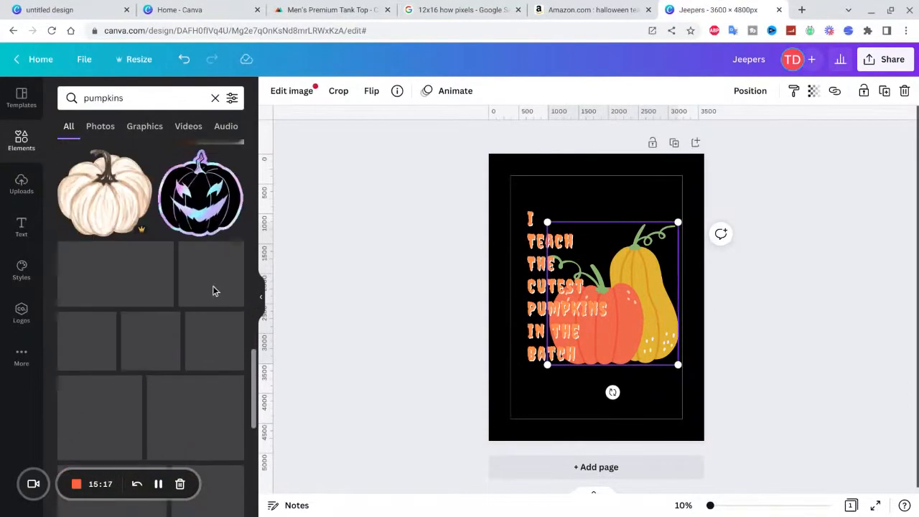
scroll(215, 290, "down", 1)
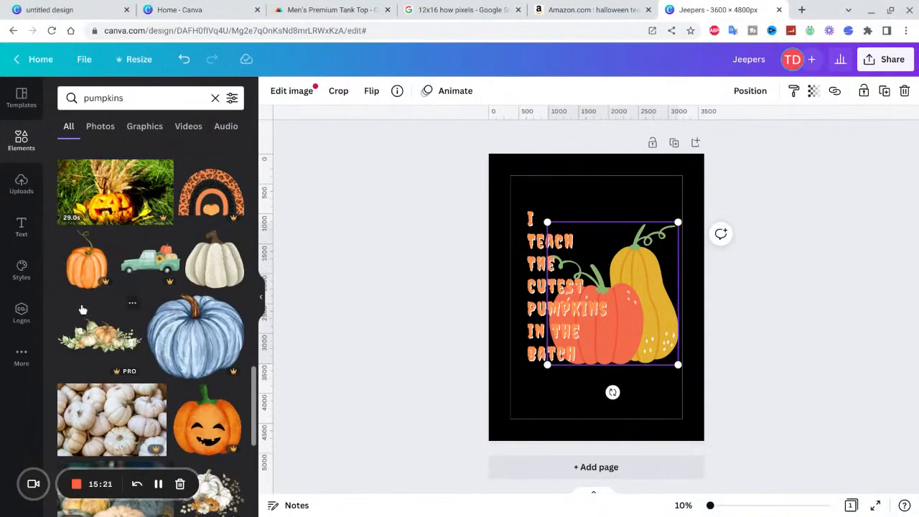
scroll(111, 303, "down", 3)
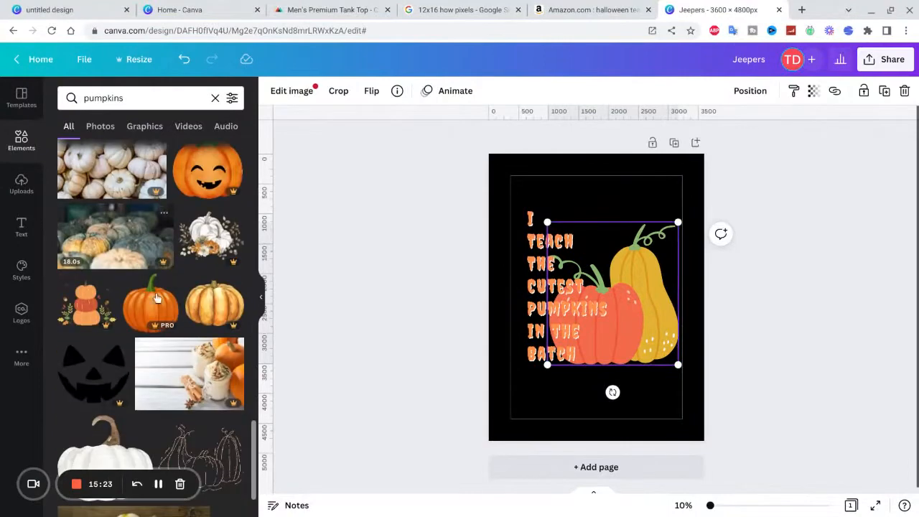
left_click(103, 324)
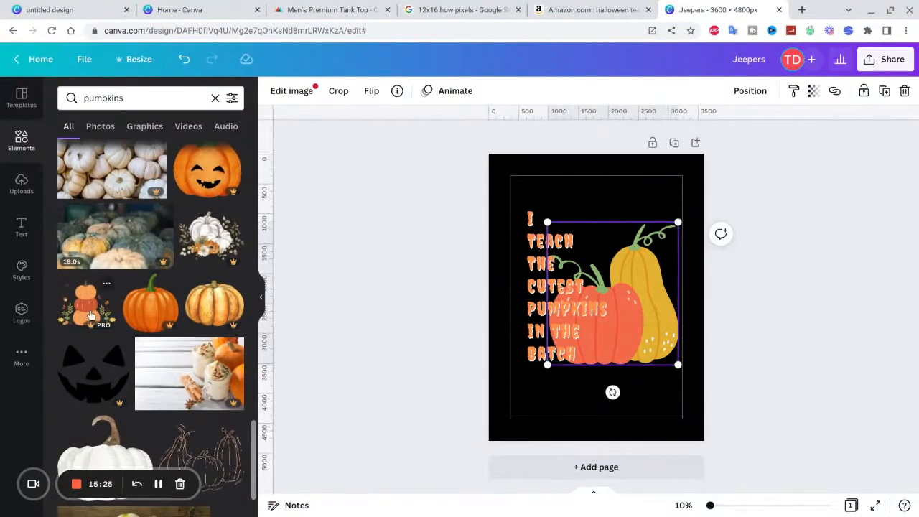
left_click(659, 258)
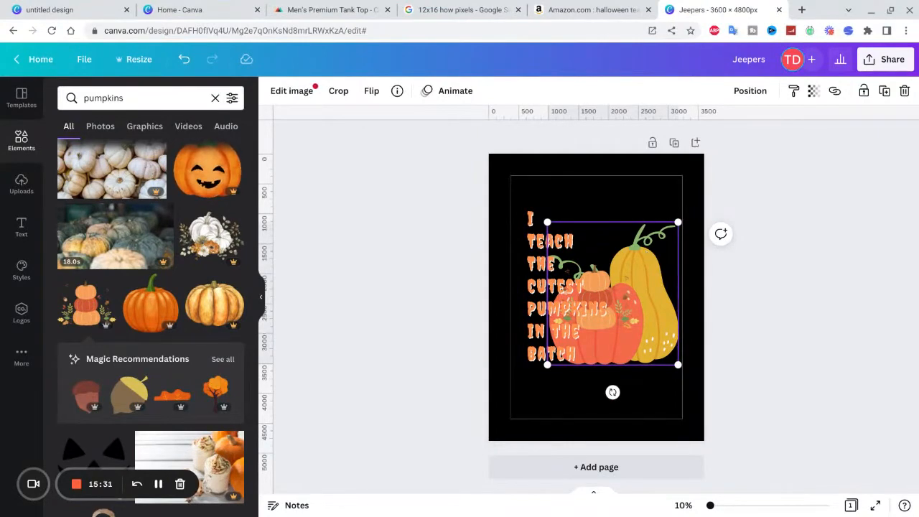
left_click(599, 297)
left_click(631, 293)
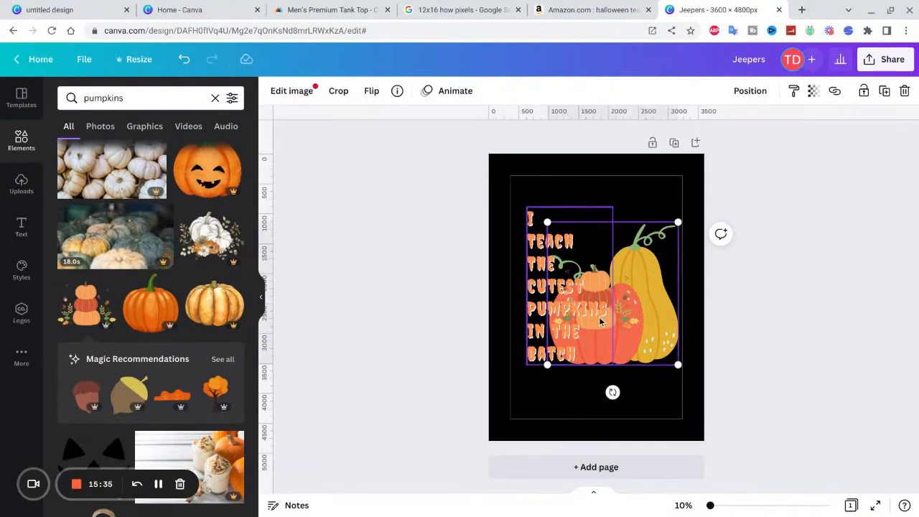
left_click_drag(633, 285, 631, 196)
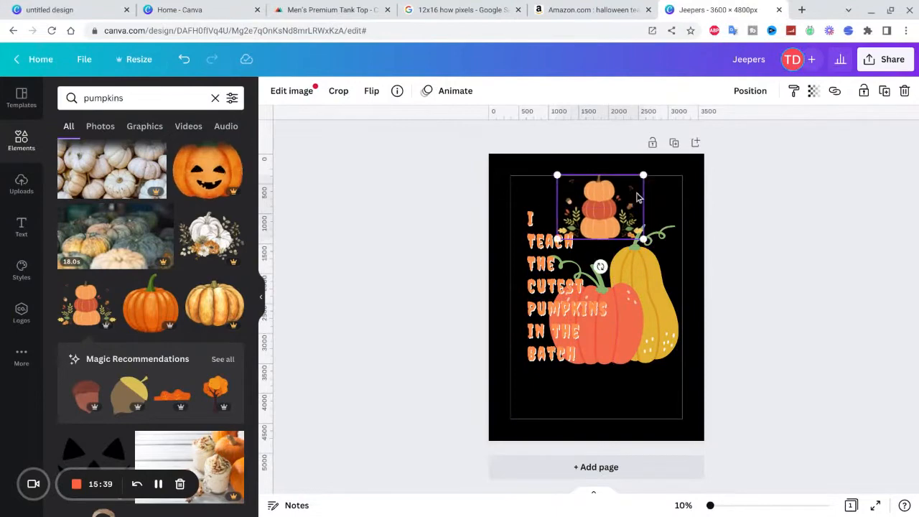
Delete the pumpkin and gourd graphic, then enlarge the stacked pumpkins with leaves and center them across the page over the slogan.
left_click(641, 292)
key("Delete")
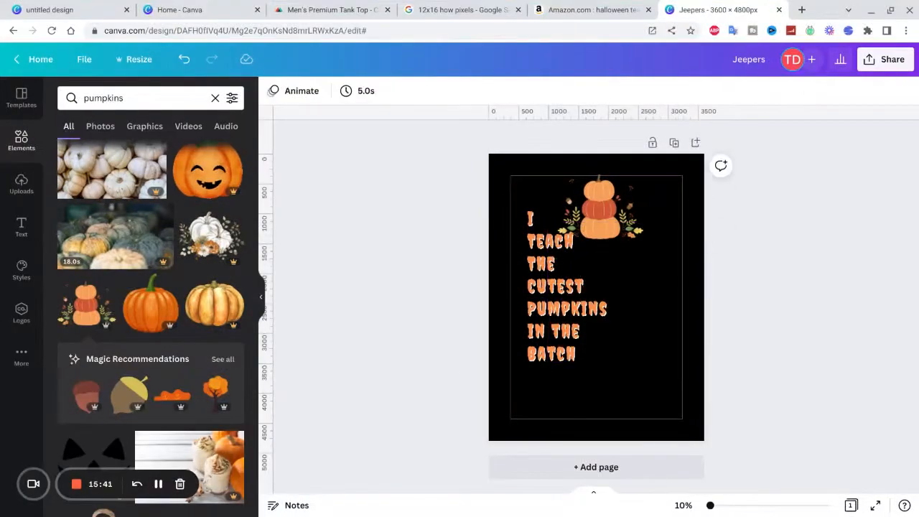
left_click_drag(631, 242, 649, 357)
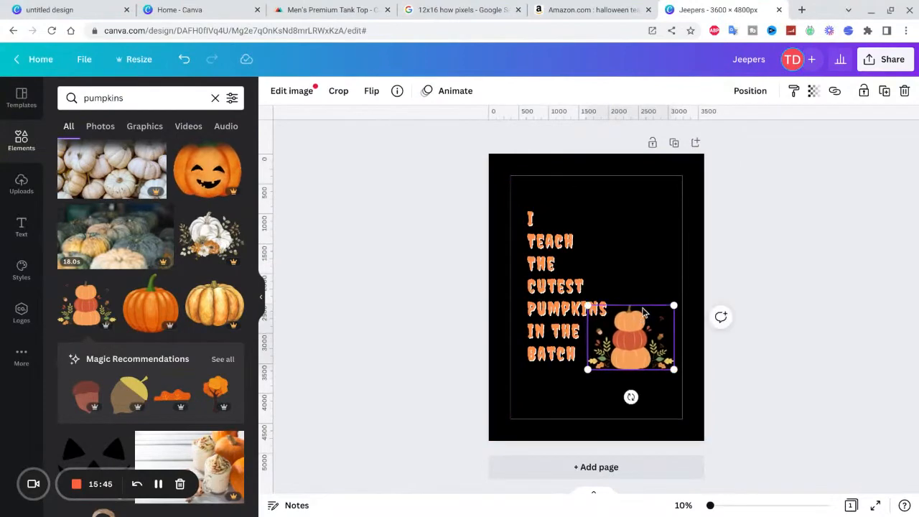
left_click_drag(619, 319, 558, 221)
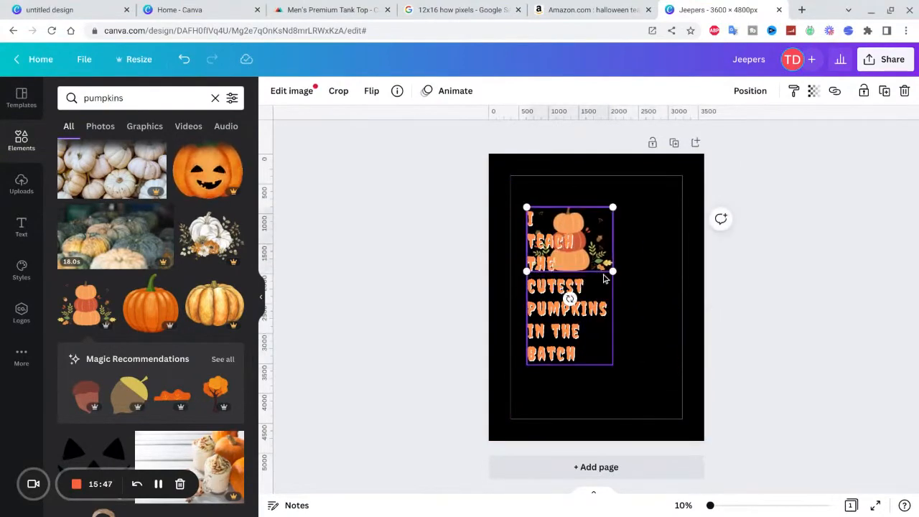
left_click_drag(613, 279, 683, 356)
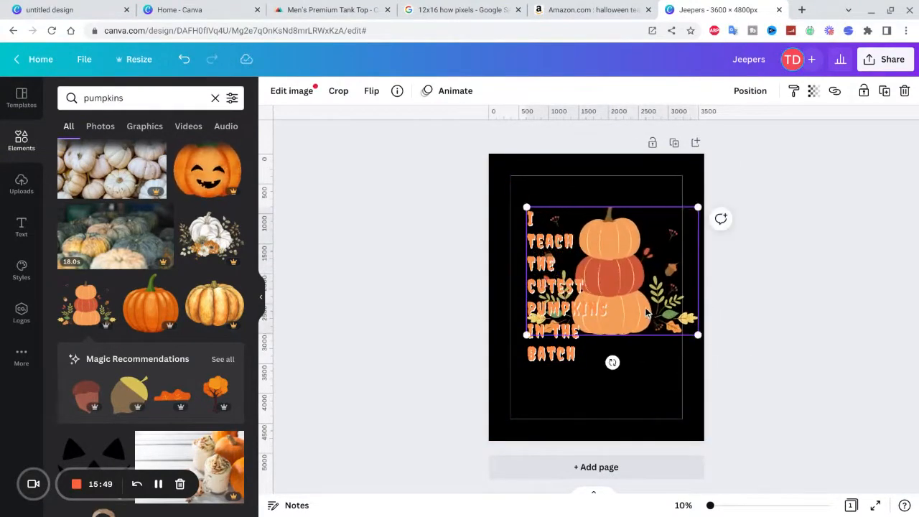
left_click_drag(644, 306, 636, 337)
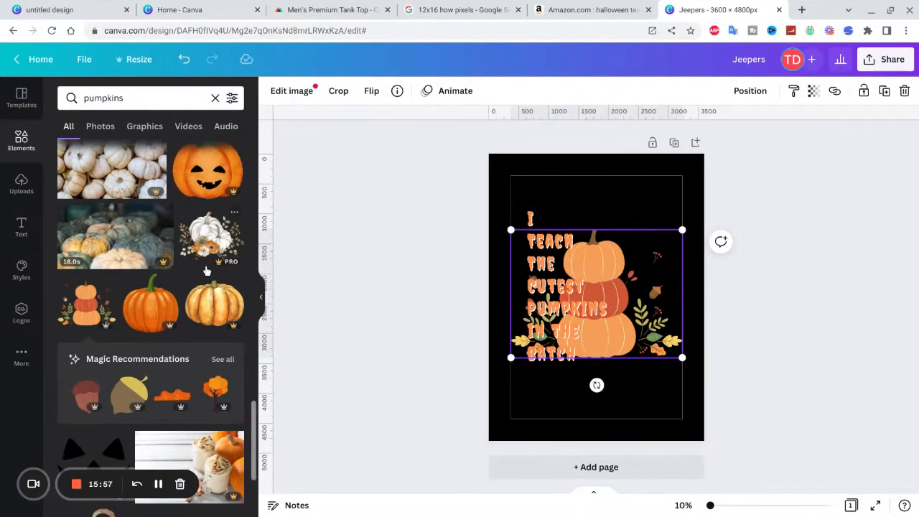
Browse the pumpkins search results for an alternative graphic.
scroll(240, 302, "down", 10)
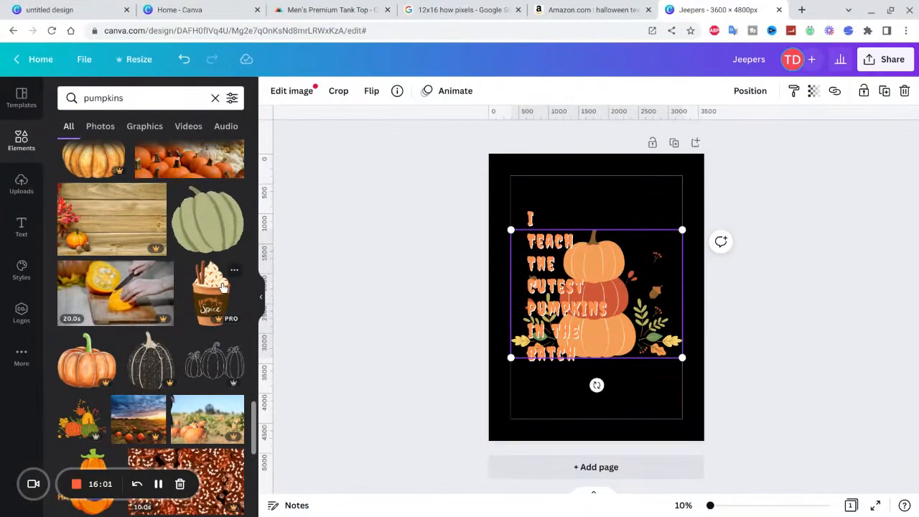
scroll(222, 286, "down", 2)
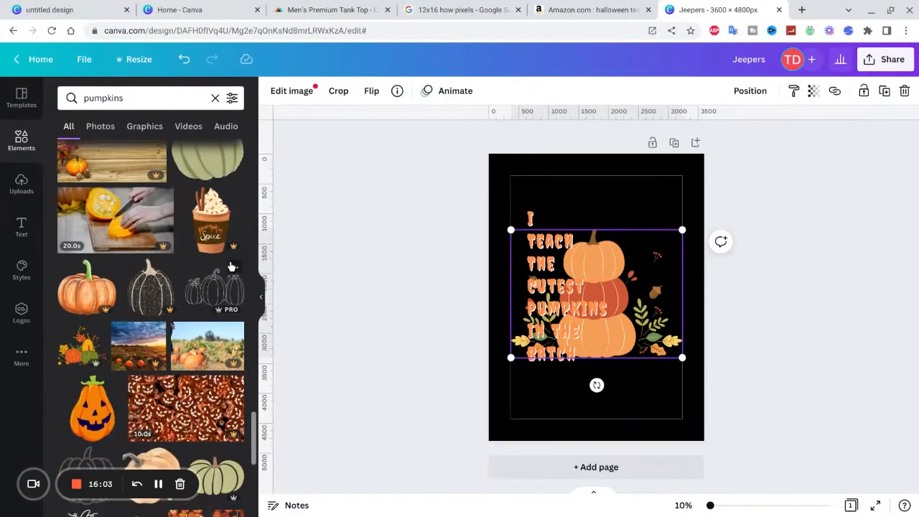
scroll(232, 265, "down", 10)
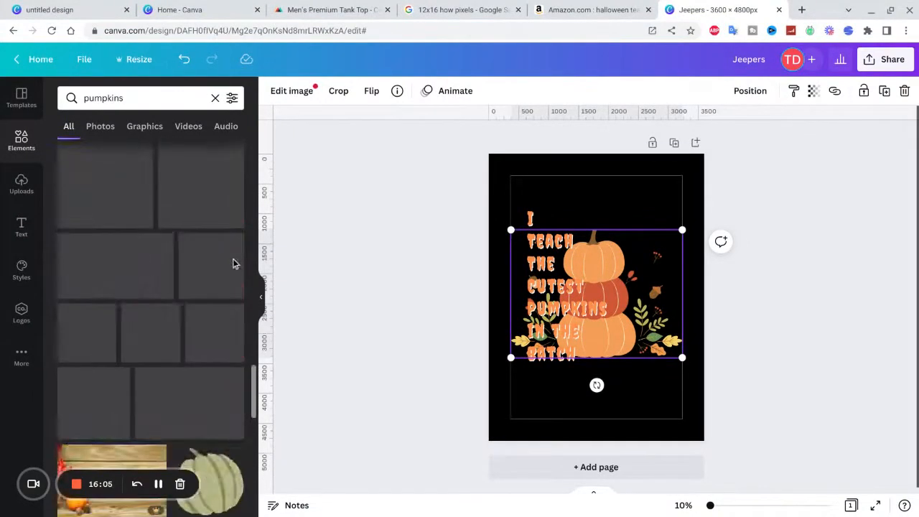
scroll(234, 266, "up", 15)
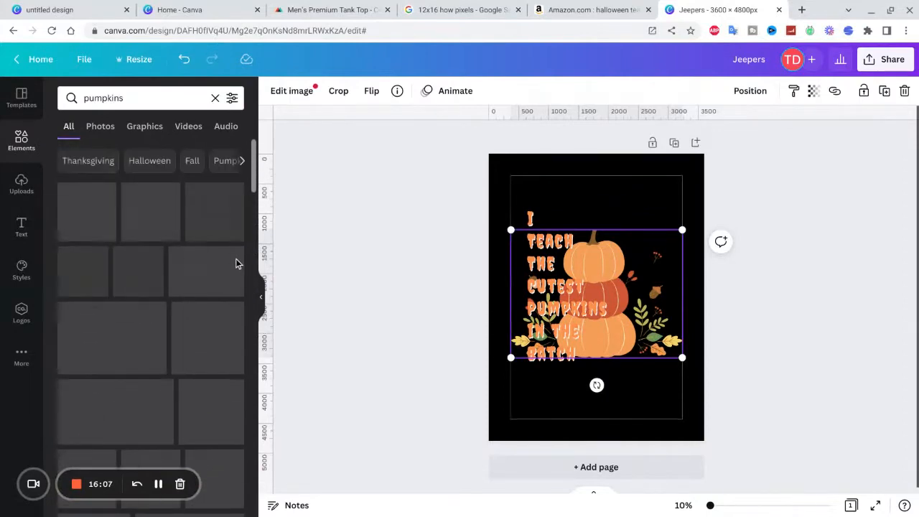
scroll(230, 287, "down", 8)
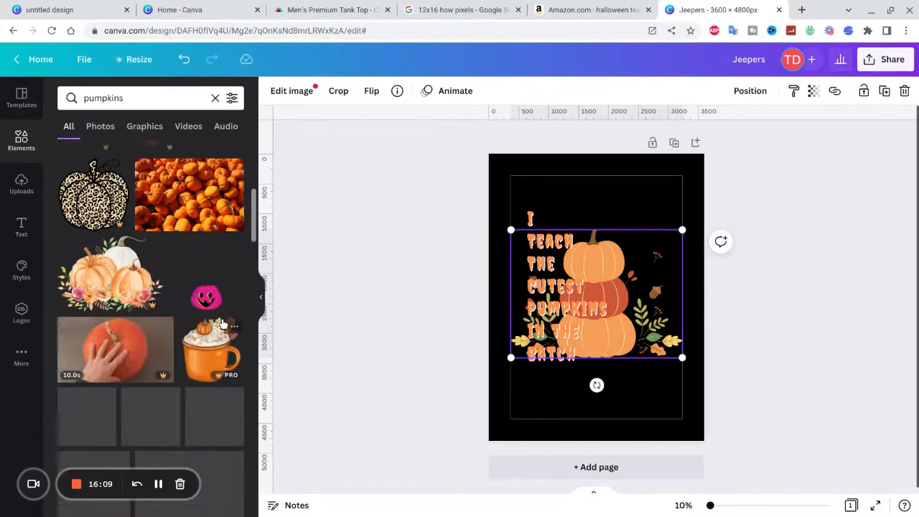
scroll(229, 309, "down", 1)
scroll(230, 308, "up", 4)
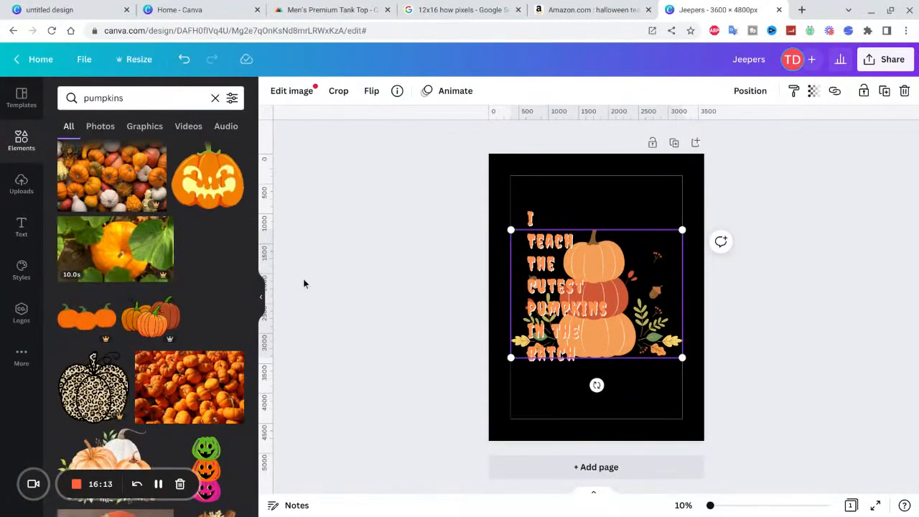
Undo the stacked pumpkins' addition and edits, the pumpkin and gourd graphic's deletion and the last layering change.
left_click(183, 60)
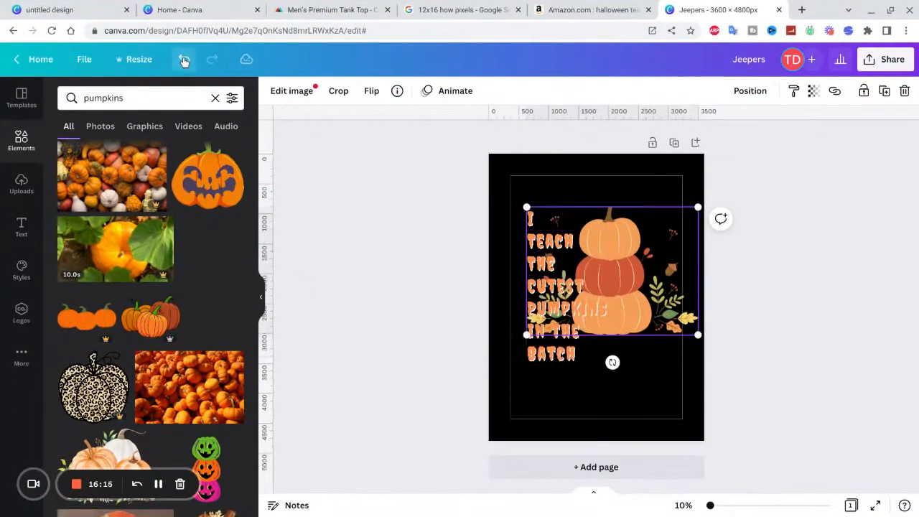
left_click(184, 60)
left_click(183, 60)
left_click(184, 60)
left_click(183, 60)
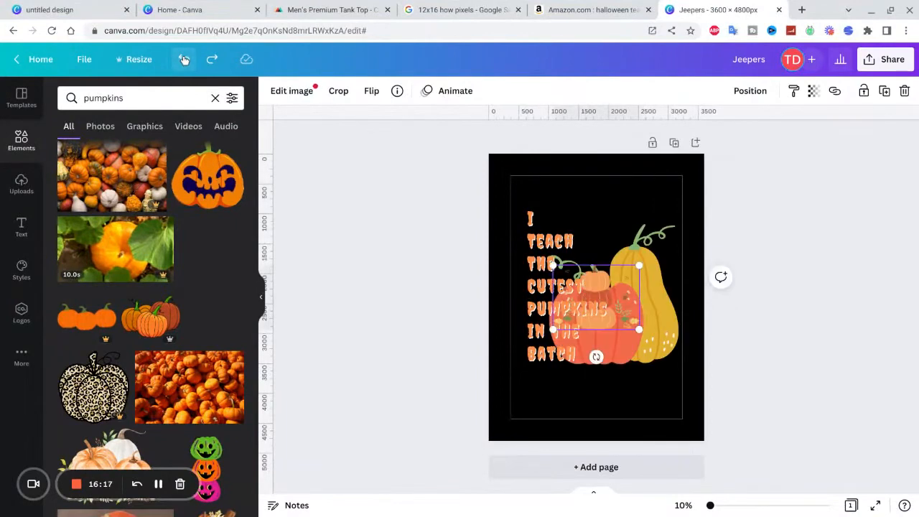
left_click(183, 60)
left_click(184, 60)
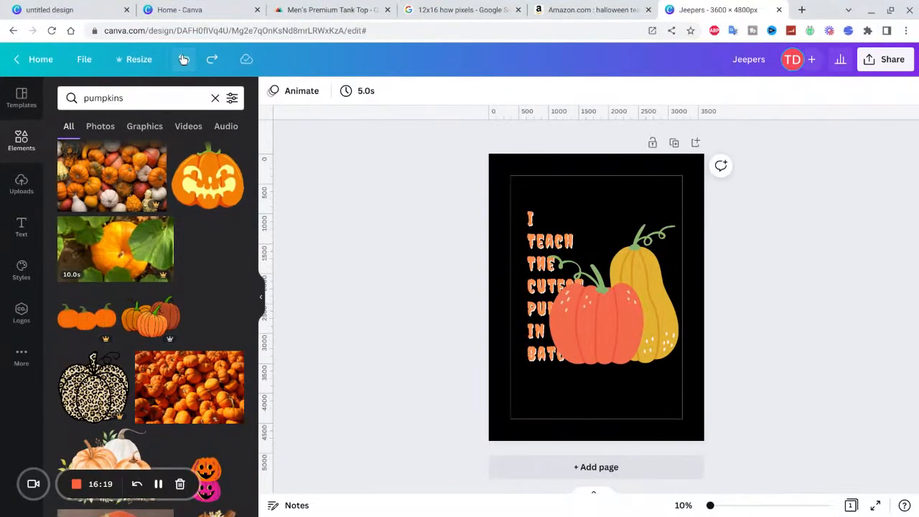
Replace the pumpkin and gourd graphic with the jack-o'-lantern stack wearing a witch hat, enlarged and placed to the right of the slogan.
left_click(631, 325)
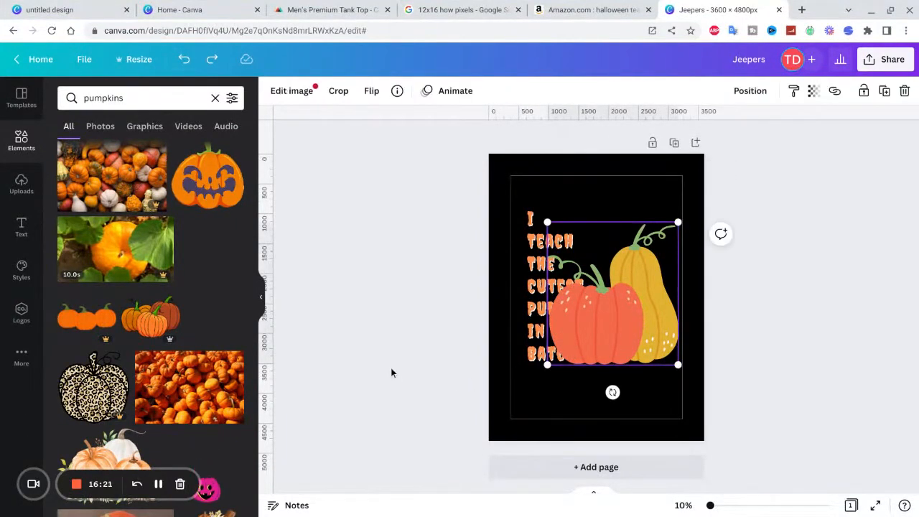
key("Delete")
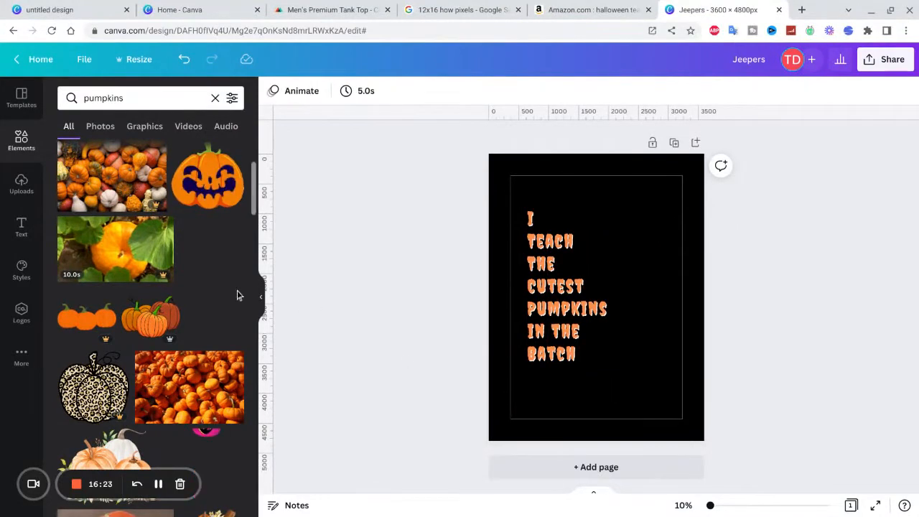
scroll(226, 298, "down", 5)
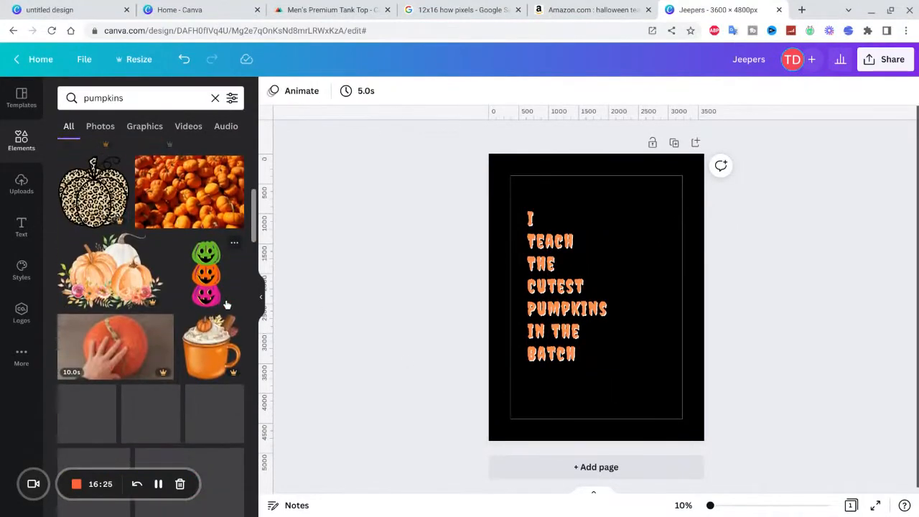
left_click(218, 330)
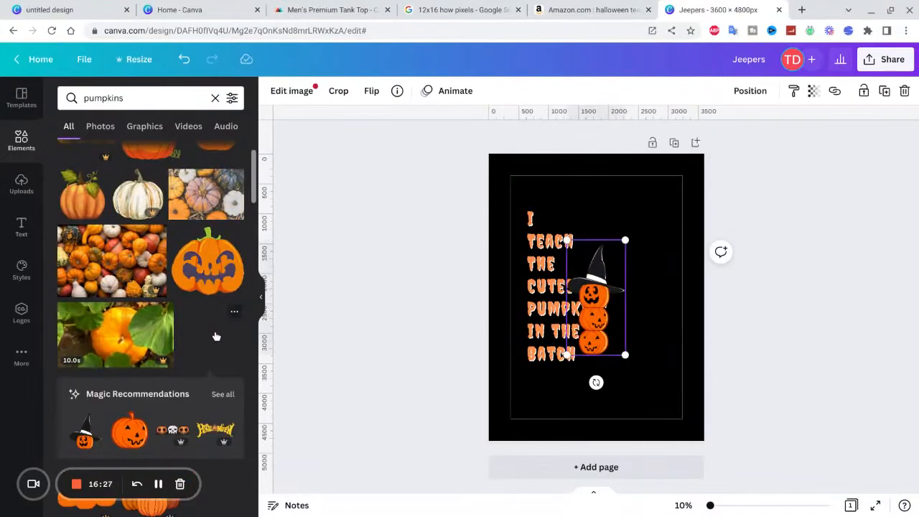
left_click_drag(601, 330, 662, 385)
mouse_move(651, 344)
left_mouse_down()
mouse_move(637, 356)
mouse_move(644, 351)
left_mouse_up()
left_click(711, 291)
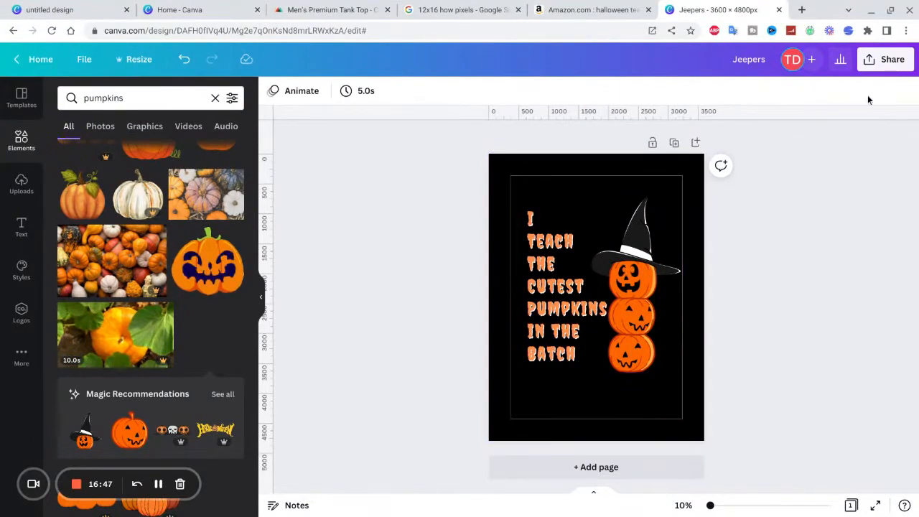
Set up the design's download as a PNG at 3600 × 4800 px with a transparent background.
left_click(878, 63)
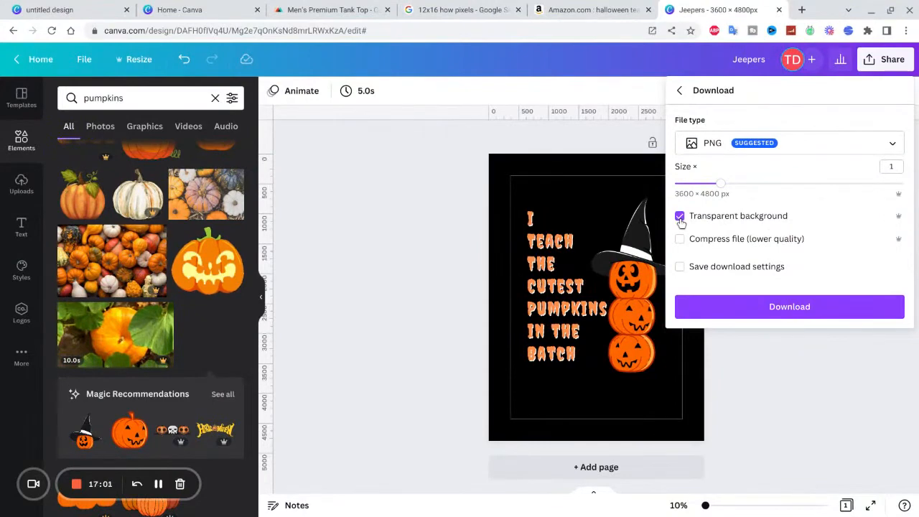
left_click(894, 145)
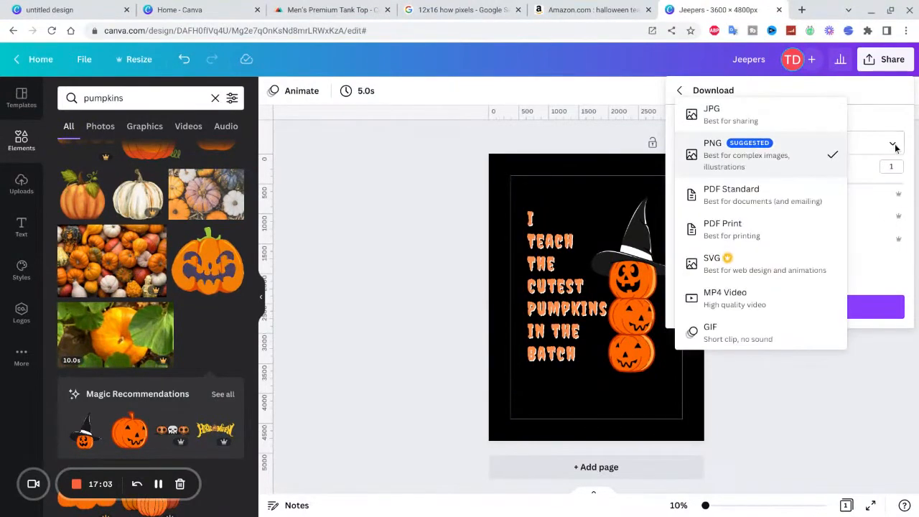
left_click(722, 158)
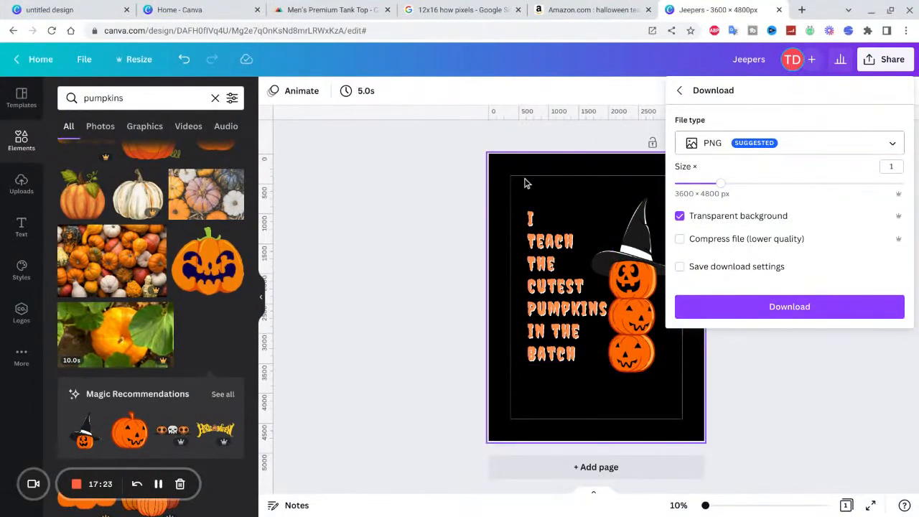
Download the design as Jeepers.png and check the file in the Downloads folder.
left_click(801, 305)
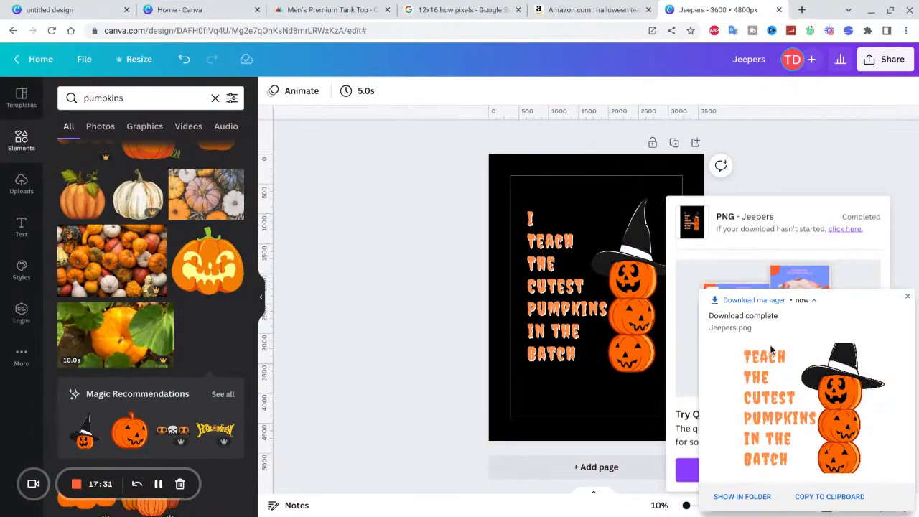
left_click(741, 496)
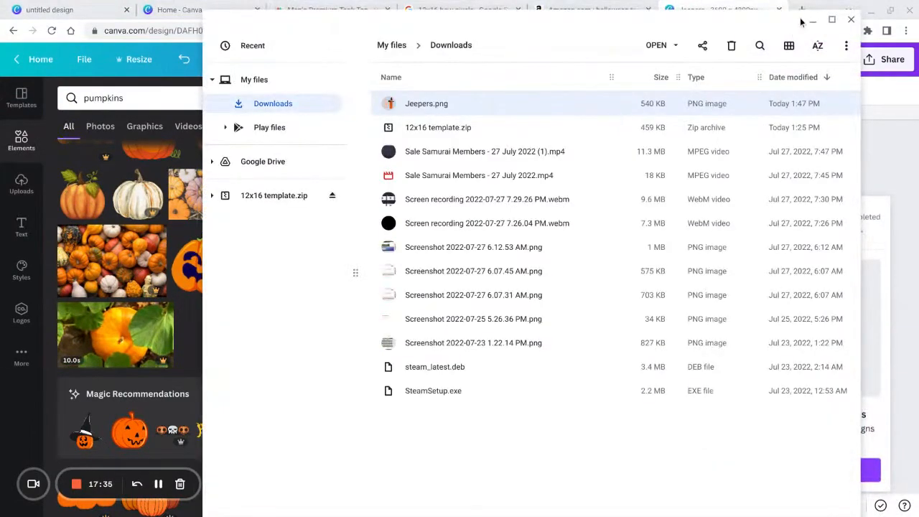
left_click(811, 20)
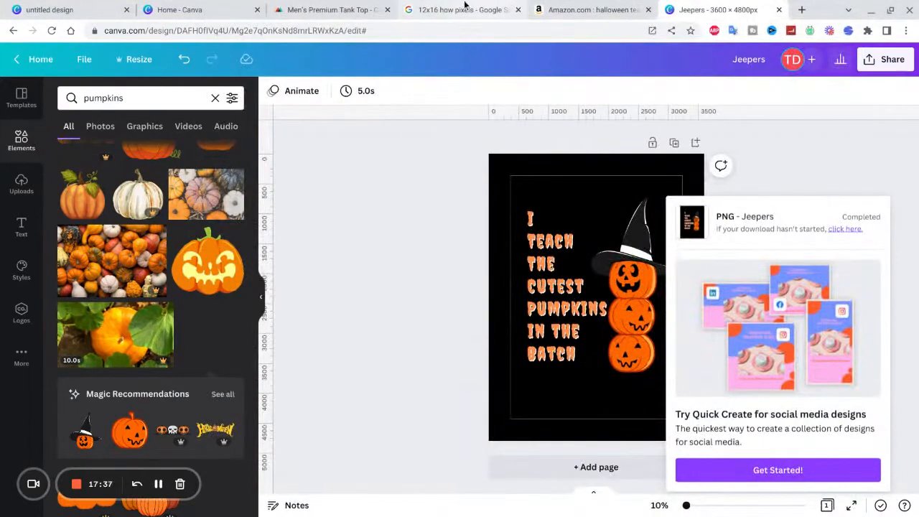
Switch to Printful's men's premium tank top page and start adding the product to the TheGiftRepublic Etsy store.
left_click(348, 8)
scroll(525, 218, "up", 10)
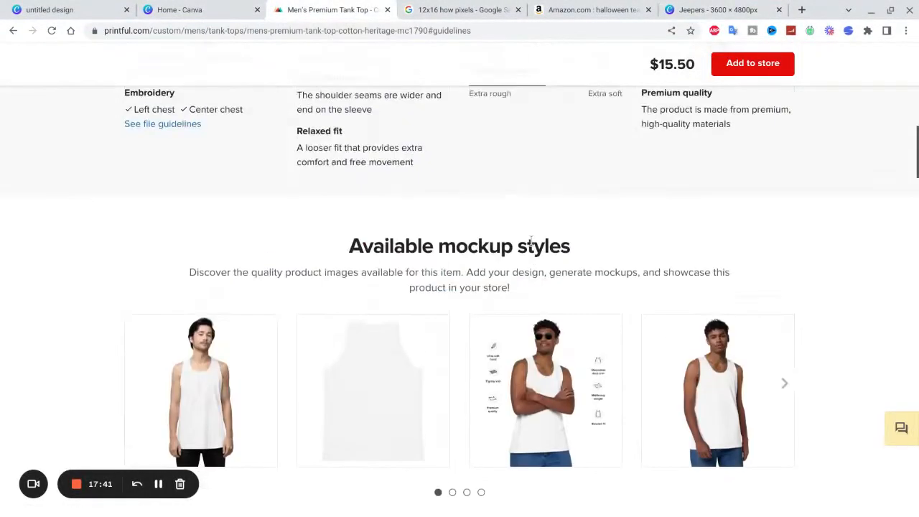
scroll(531, 228, "up", 3)
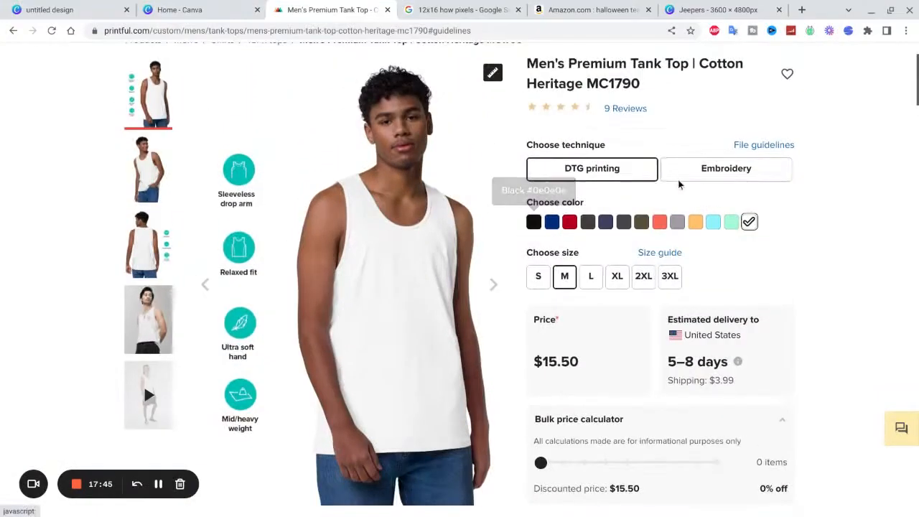
scroll(625, 317, "down", 3)
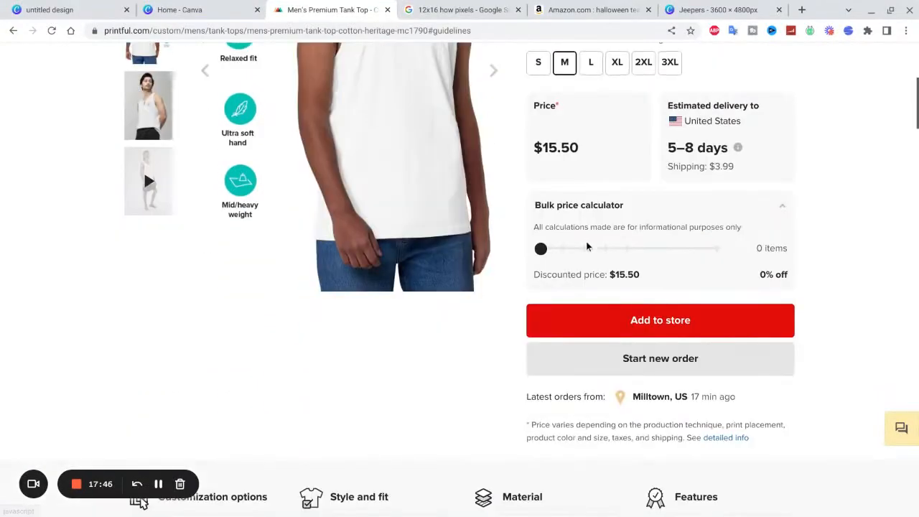
left_click(625, 316)
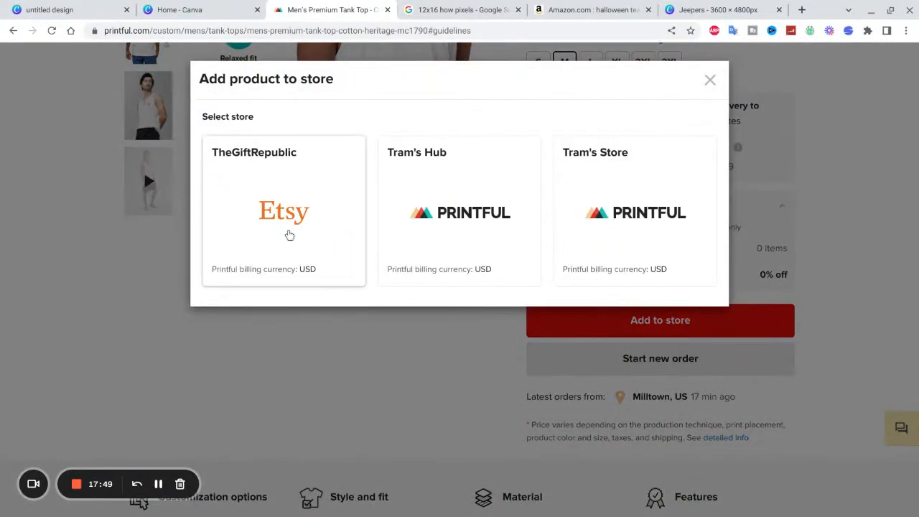
left_click(287, 215)
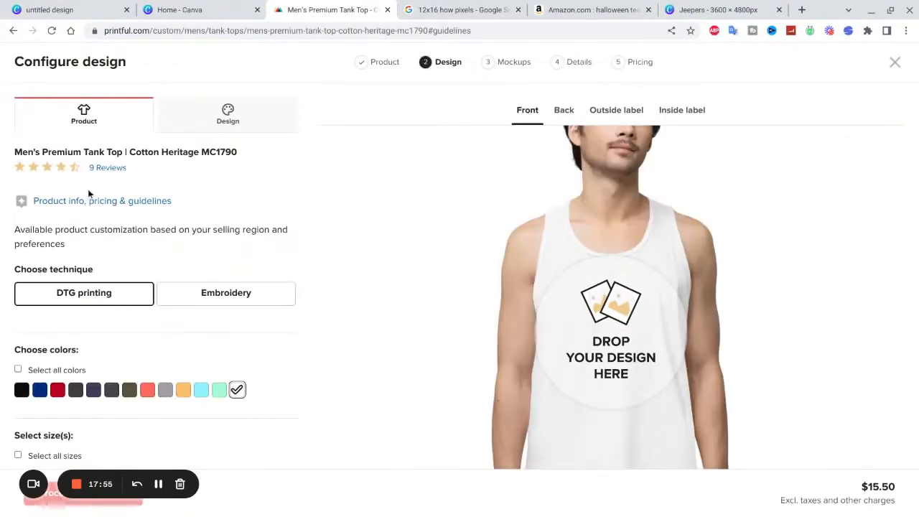
Upload Jeepers.png to the store's file library and place it on the front of the tank top.
scroll(308, 275, "down", 2)
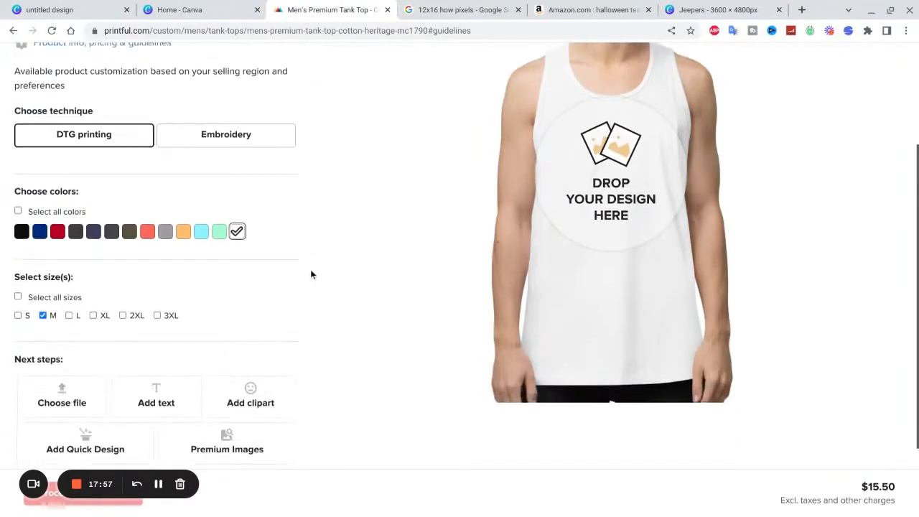
scroll(309, 275, "up", 2)
left_click(237, 119)
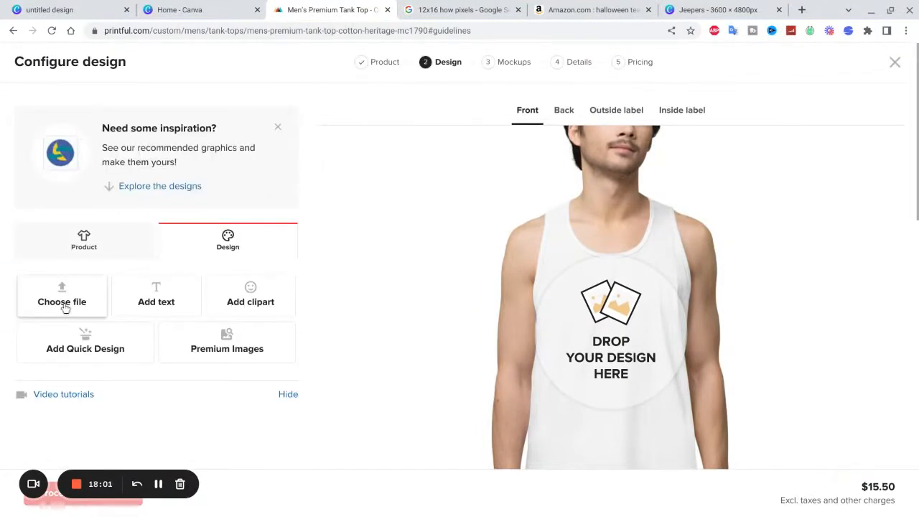
left_click(63, 302)
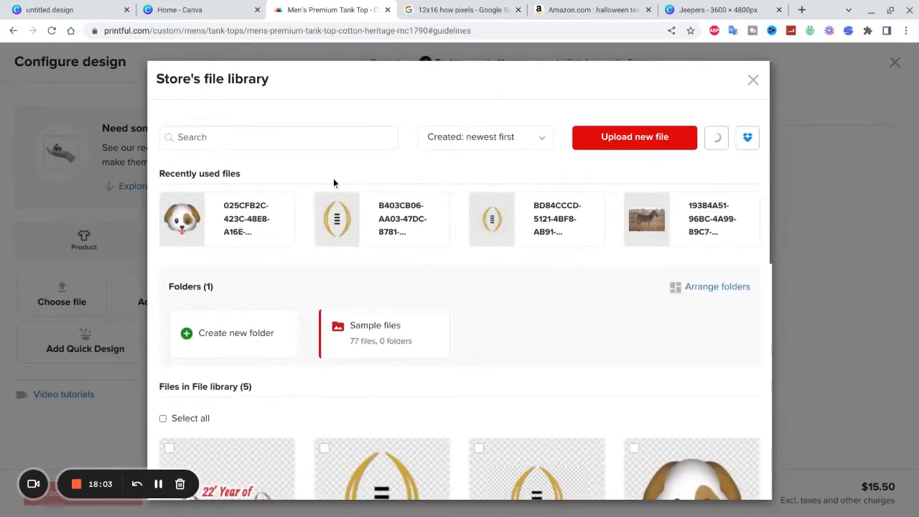
left_click(617, 137)
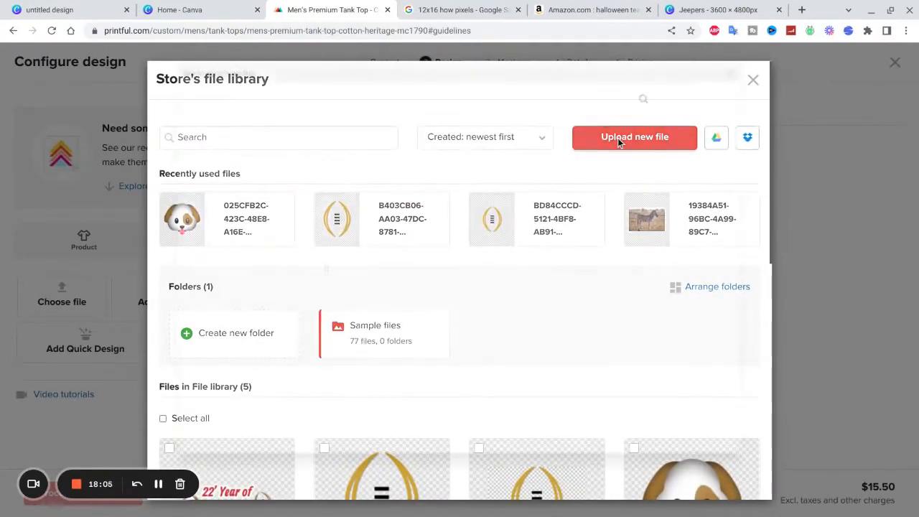
double_click(397, 153)
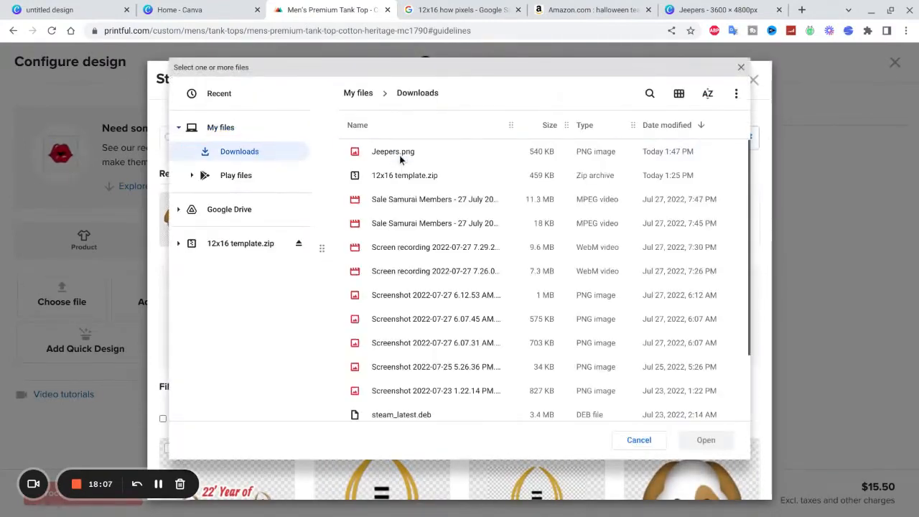
double_click(399, 153)
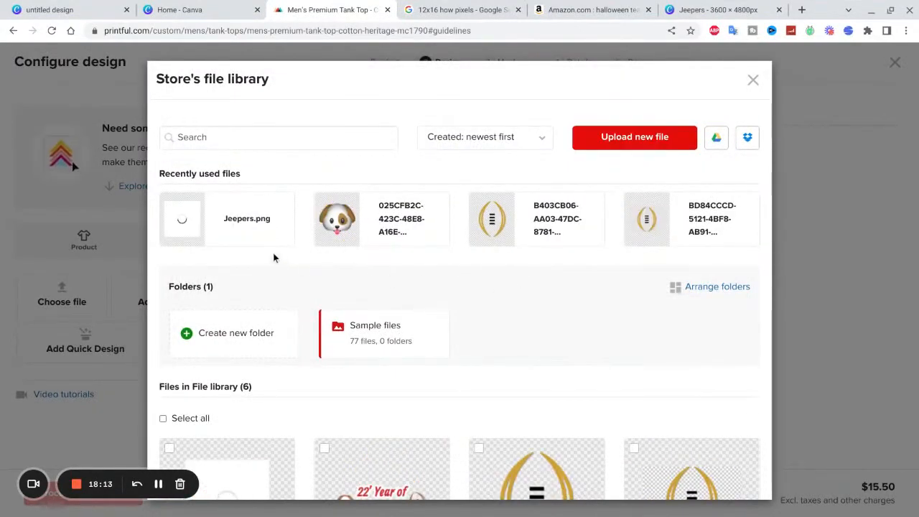
mouse_move(204, 227)
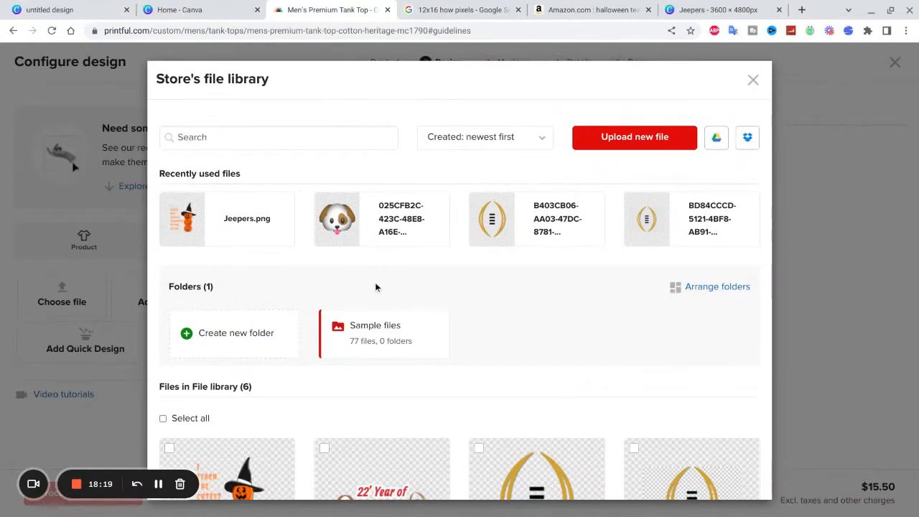
left_click(197, 227)
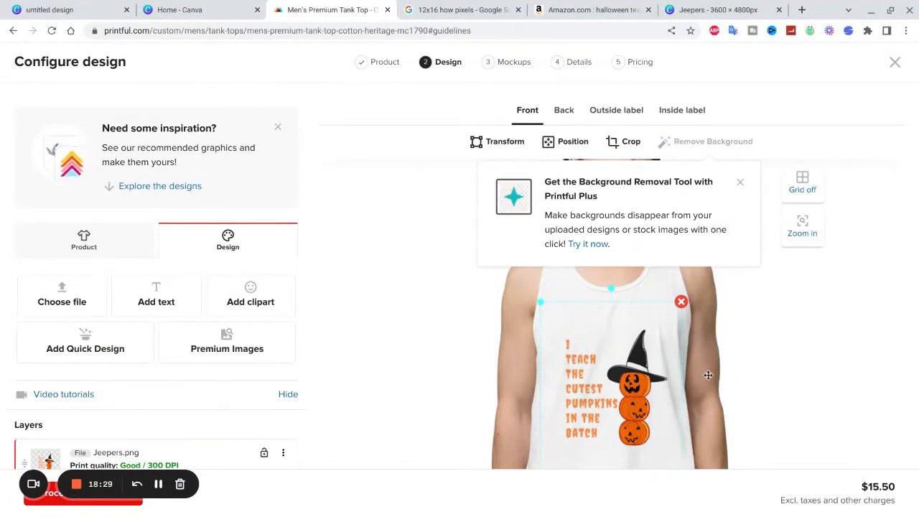
Enlarge the Jeepers.png design to 15.82 × 21.17 and reposition it on the tank top's chest so the whole slogan fits the print area.
left_click_drag(631, 392, 643, 379)
scroll(337, 319, "down", 7)
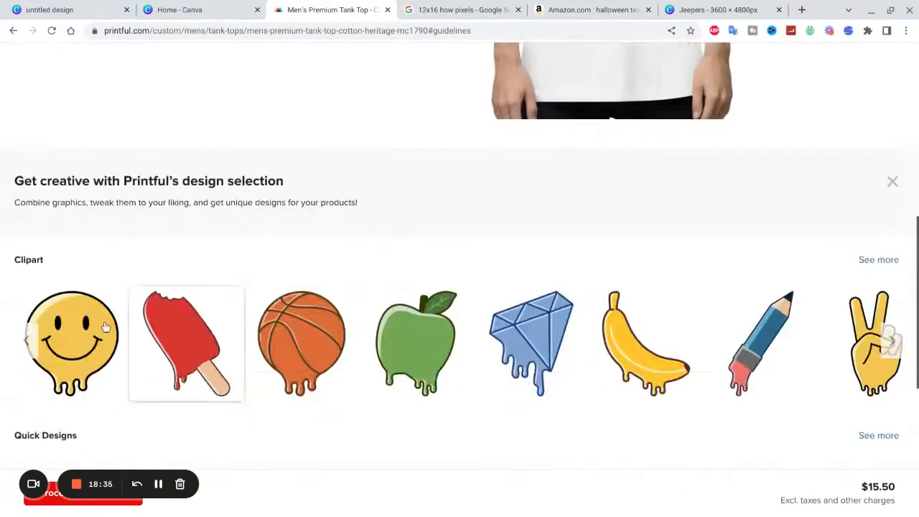
scroll(407, 257, "up", 5)
scroll(406, 260, "up", 1)
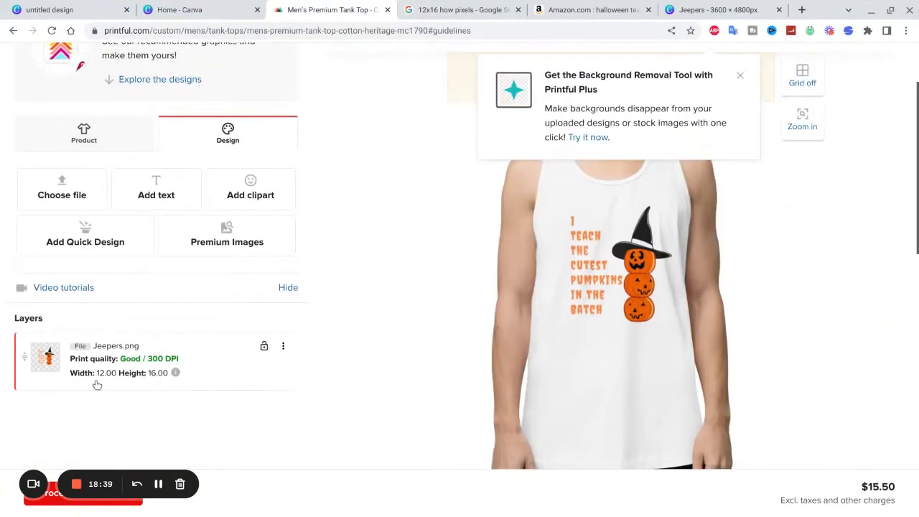
left_click(631, 286)
mouse_move(692, 376)
left_mouse_down()
mouse_move(627, 318)
mouse_move(683, 374)
left_mouse_up()
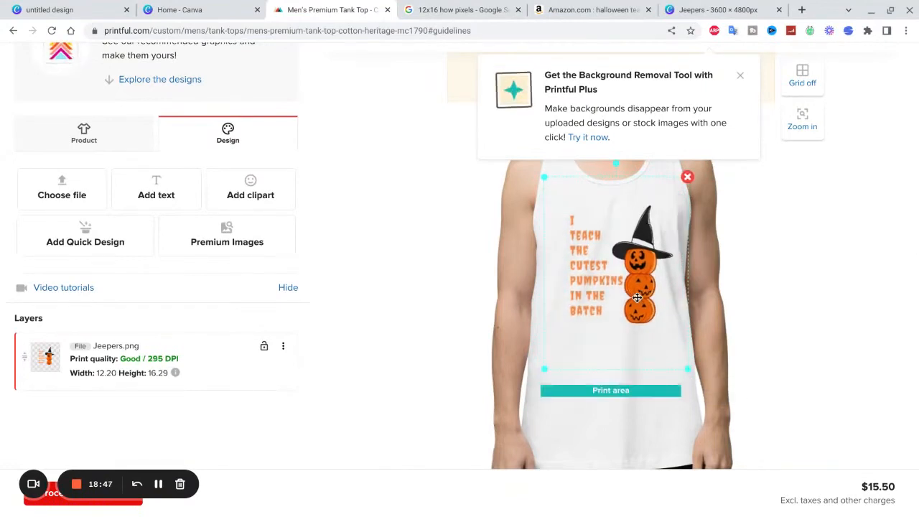
left_click_drag(637, 296, 611, 284)
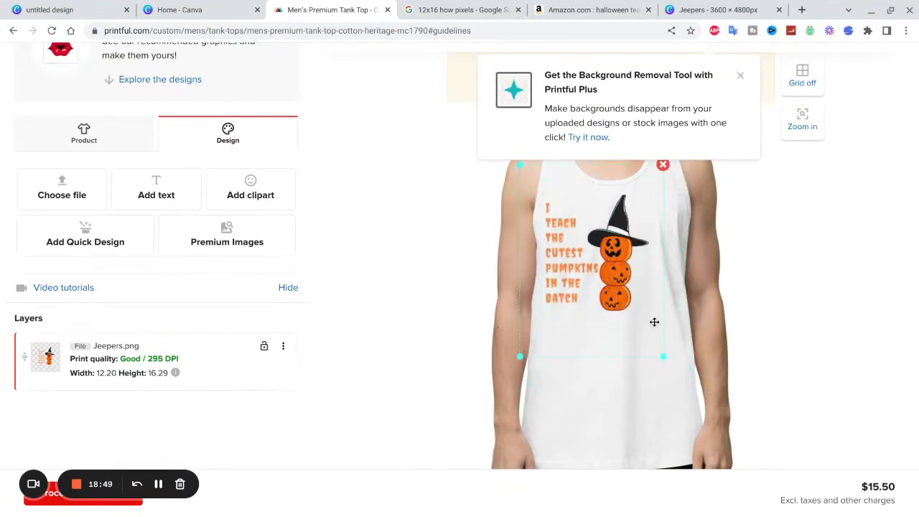
left_click_drag(662, 356, 713, 407)
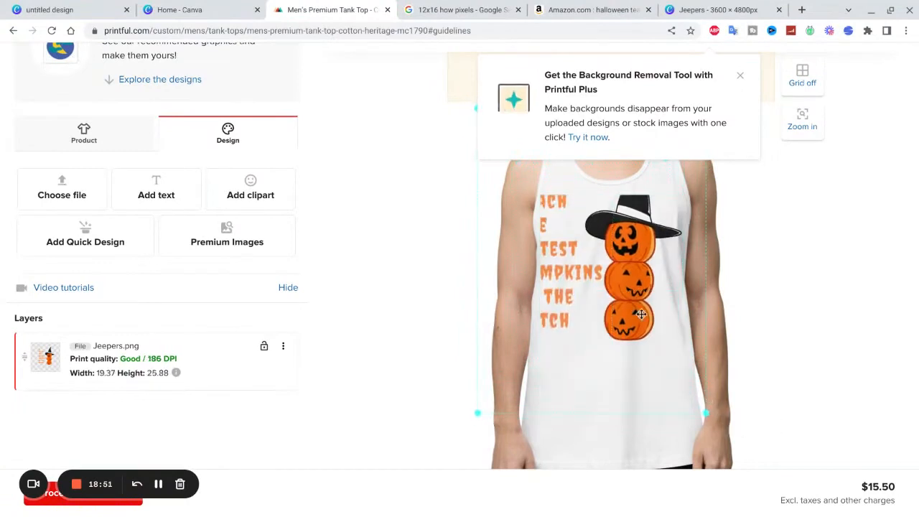
left_click_drag(637, 309, 659, 350)
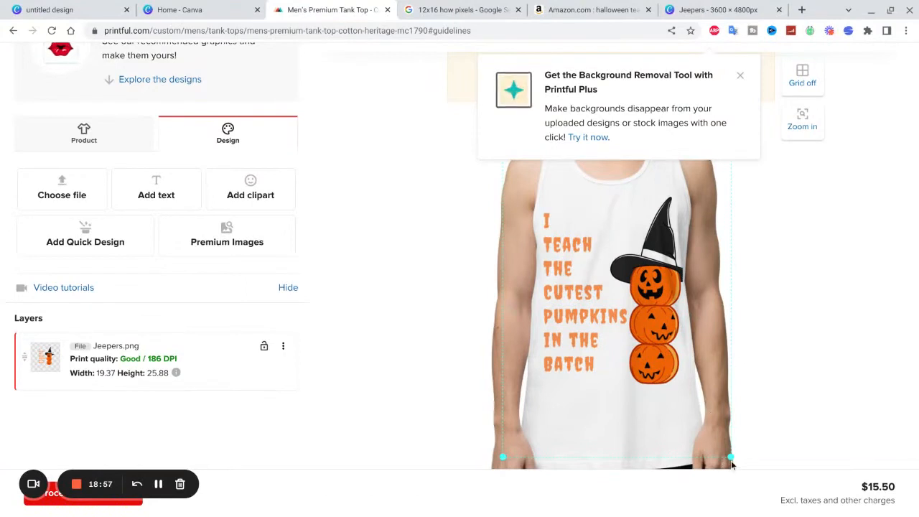
left_click_drag(732, 464, 691, 410)
left_click(654, 345)
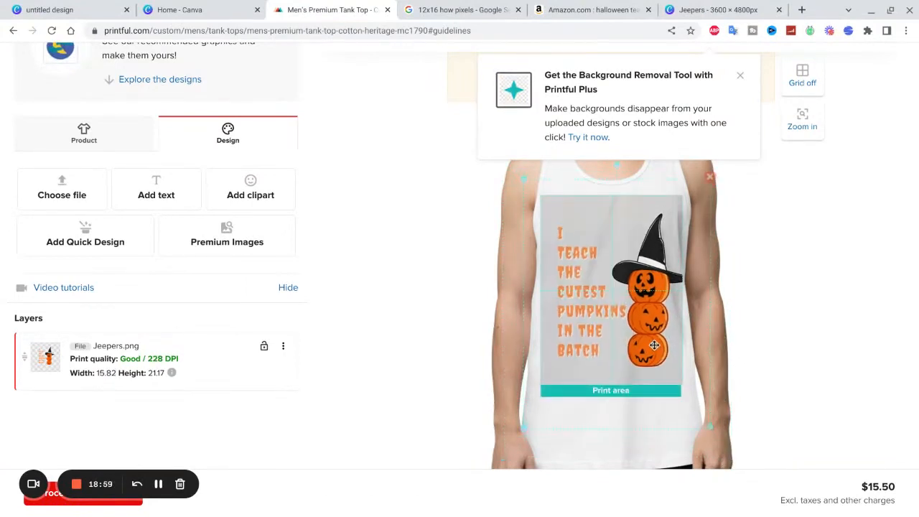
left_click_drag(654, 344, 655, 334)
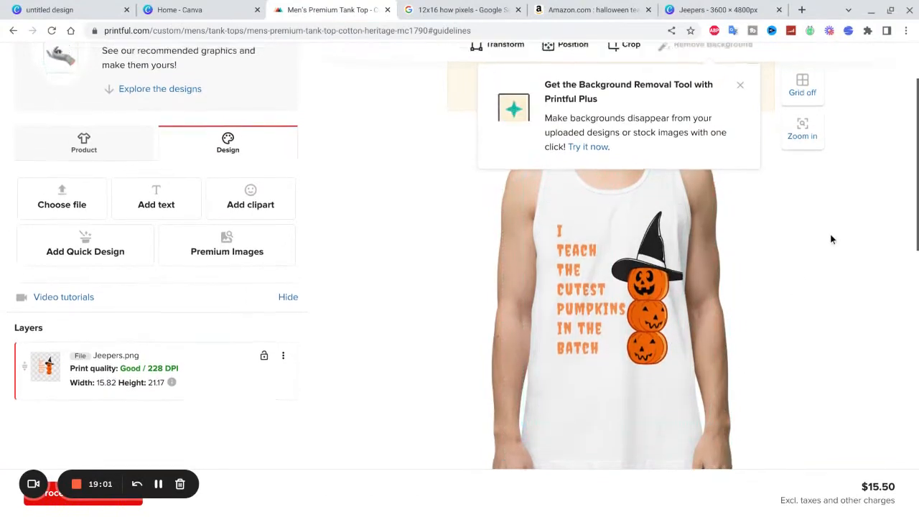
Add the text "anbanbaa" to the front of the tank top and move it above the slogan.
scroll(808, 189, "down", 6)
scroll(779, 199, "up", 7)
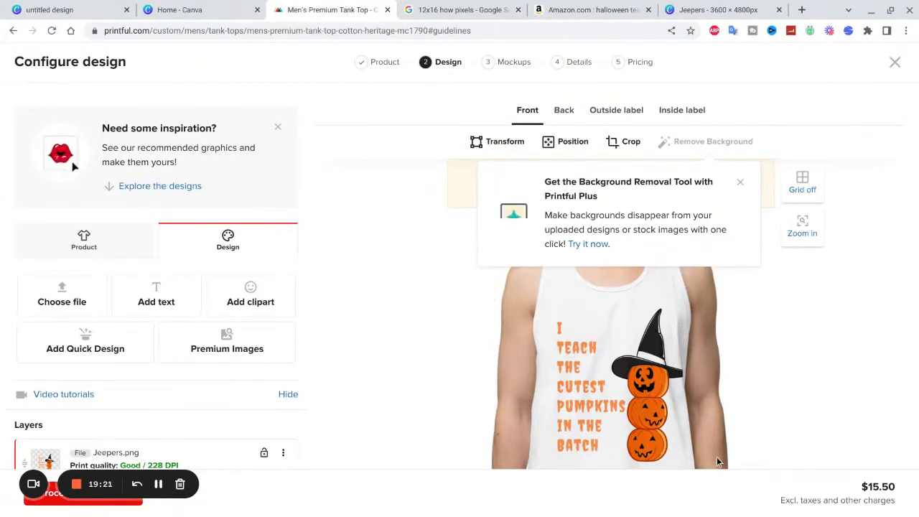
left_click(146, 307)
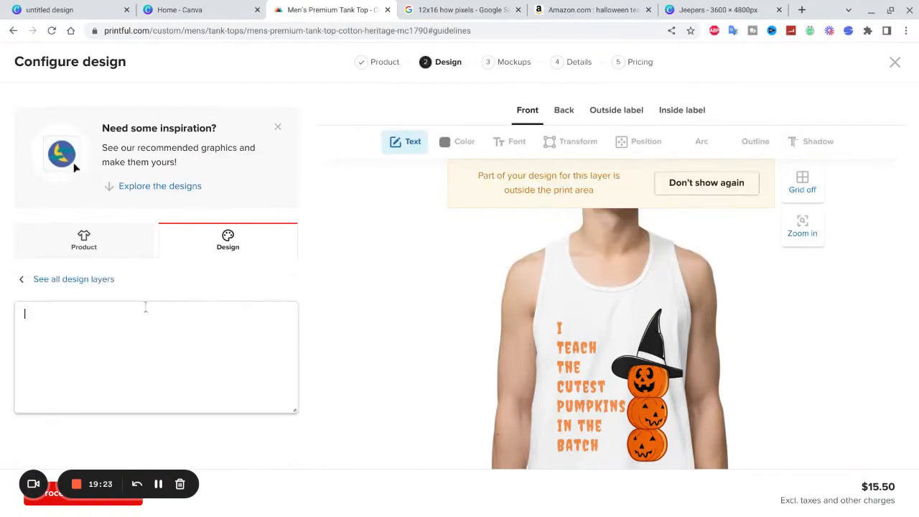
type("anbanbaa")
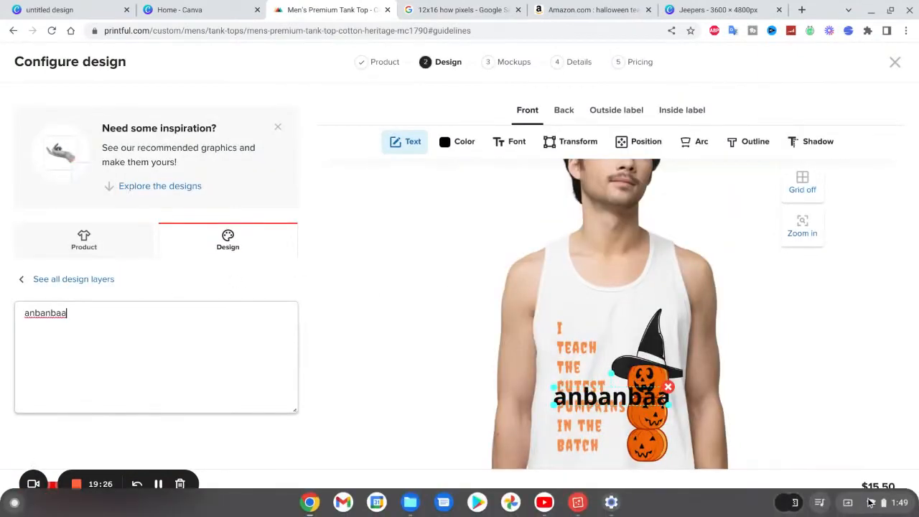
left_click_drag(604, 395, 604, 317)
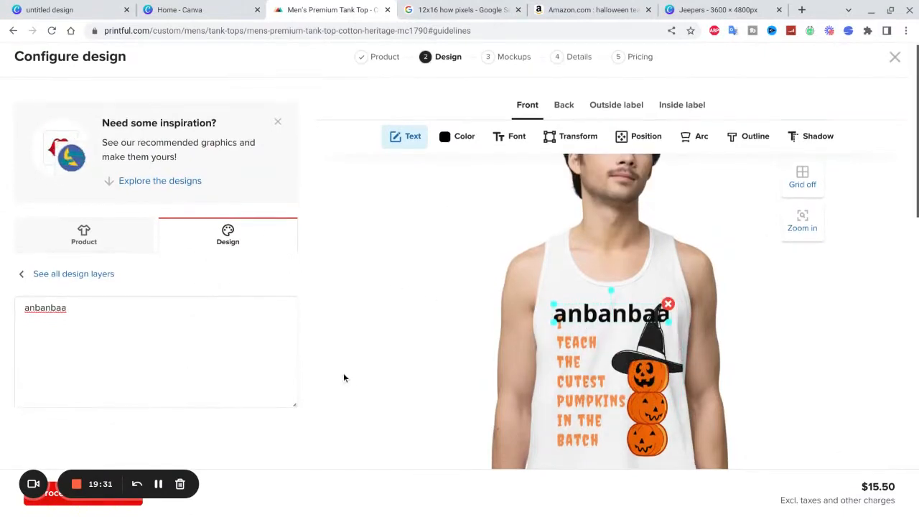
Try the Arnold Boecklin and Assistant fonts, apply Asset to the "anbanbaa" text, and shrink it to fit the print area's width.
scroll(345, 375, "down", 1)
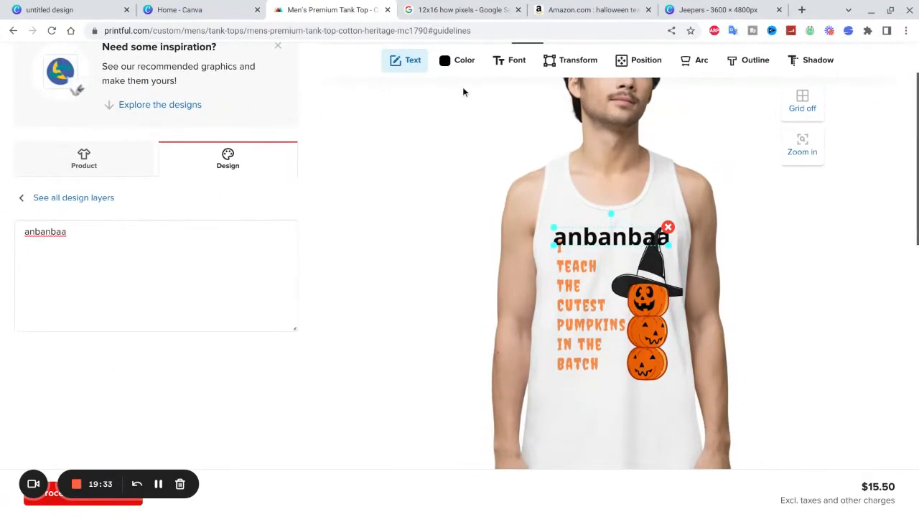
left_click(517, 59)
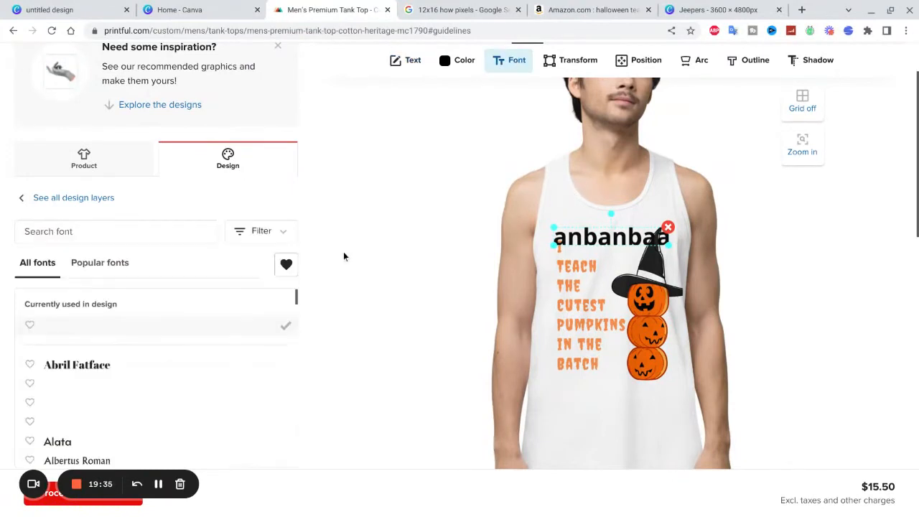
scroll(107, 366, "down", 5)
scroll(102, 377, "down", 5)
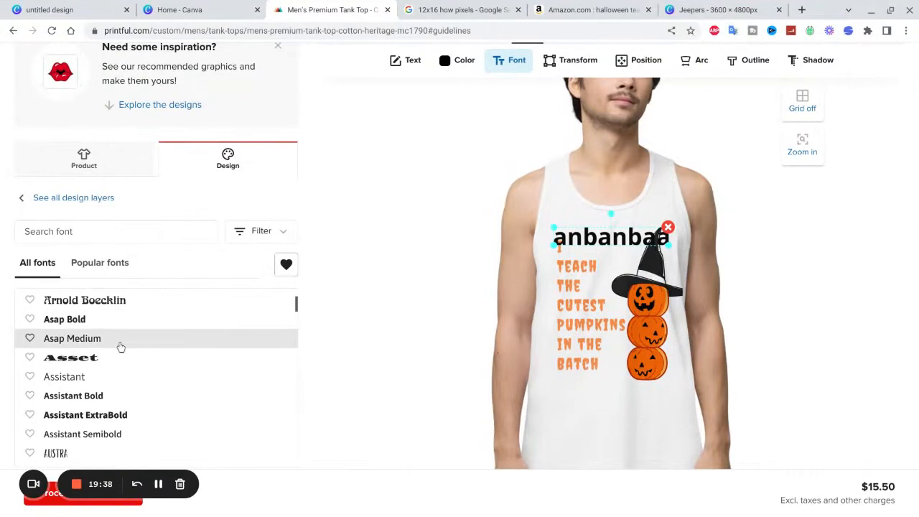
left_click(109, 307)
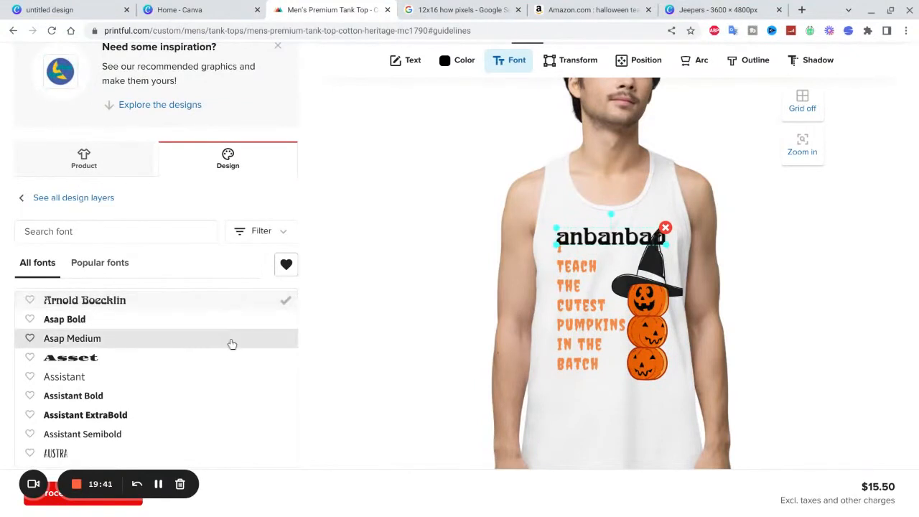
left_click(126, 378)
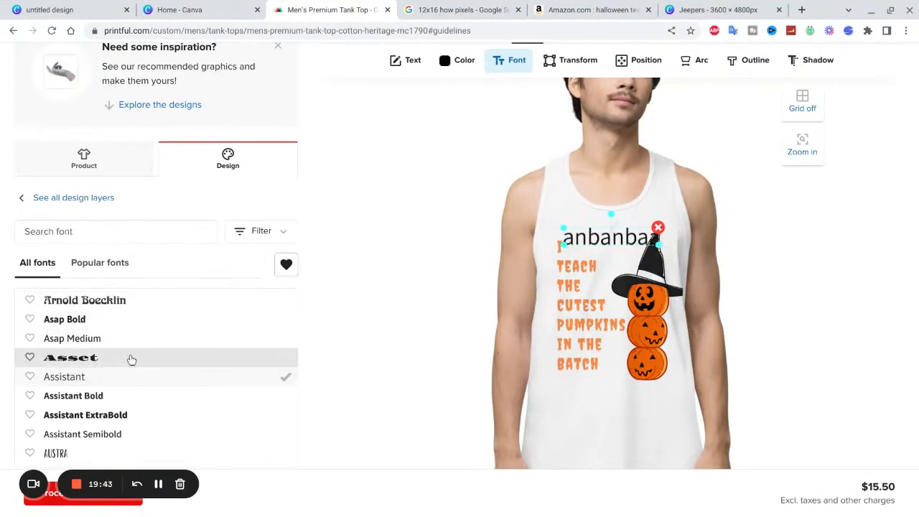
left_click(136, 351)
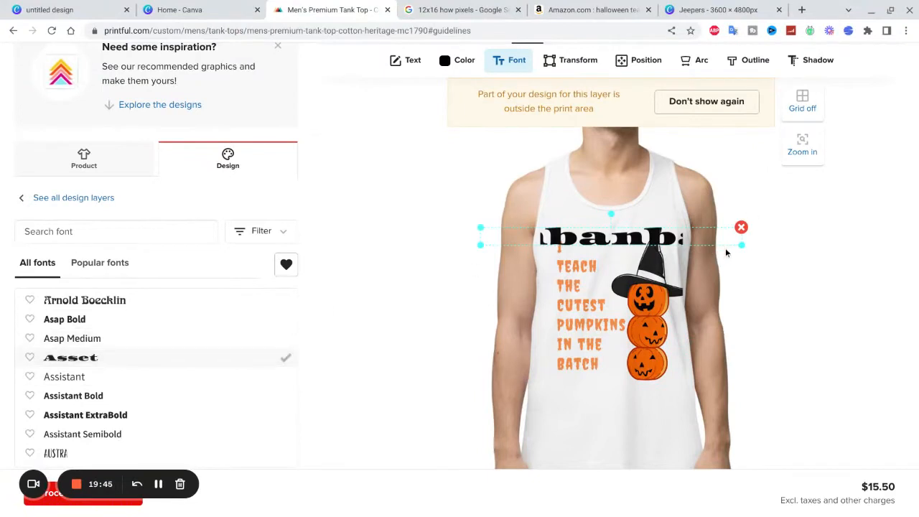
left_click_drag(740, 246, 677, 238)
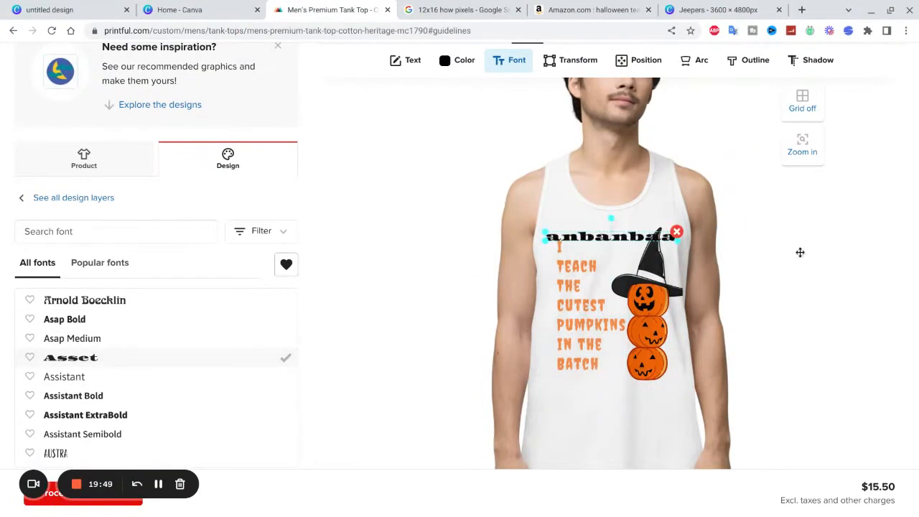
Delete the "anbanbaa" text from the front of the tank top.
left_click(676, 233)
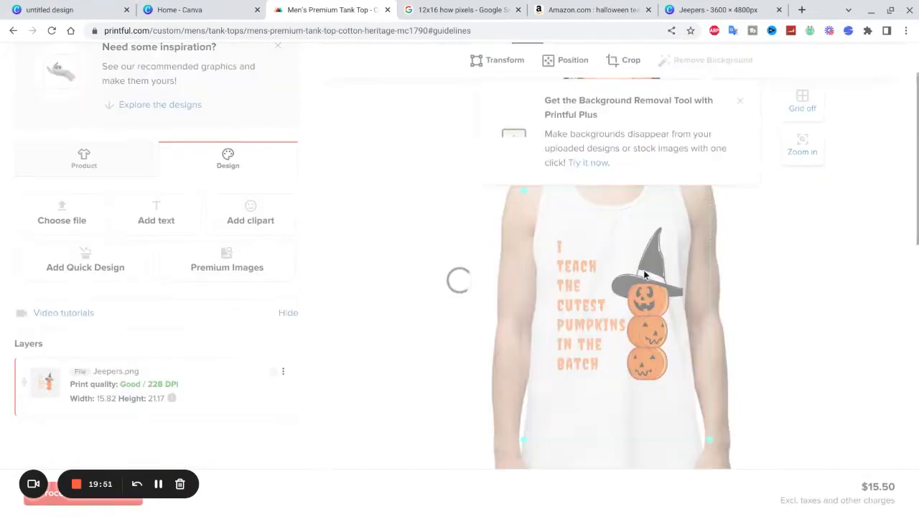
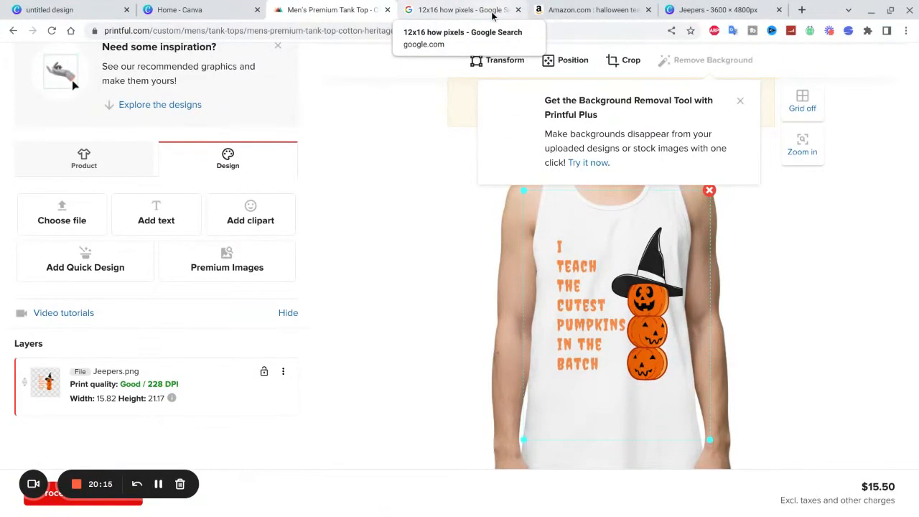
Switch to the 12x16 pixel search tab, try placeit.com there, and open placeit.net instead.
left_click(507, 12)
left_click(478, 32)
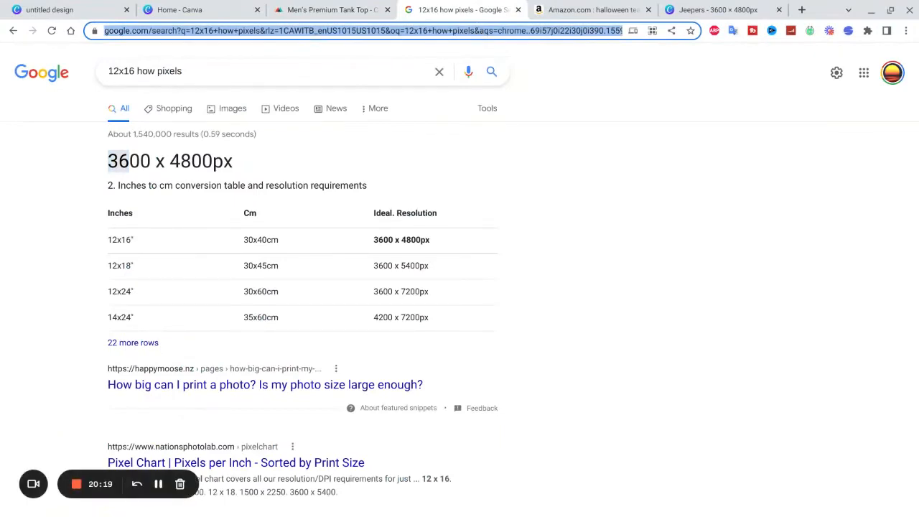
type("place")
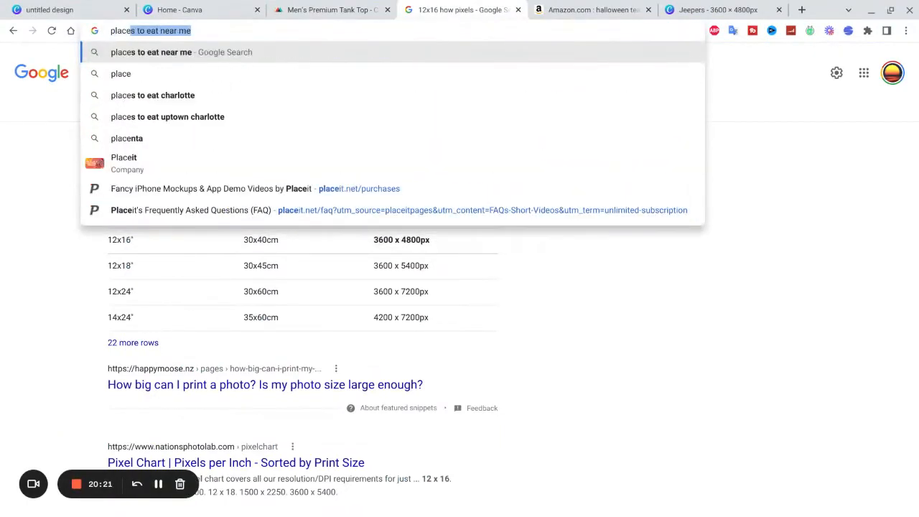
type("it")
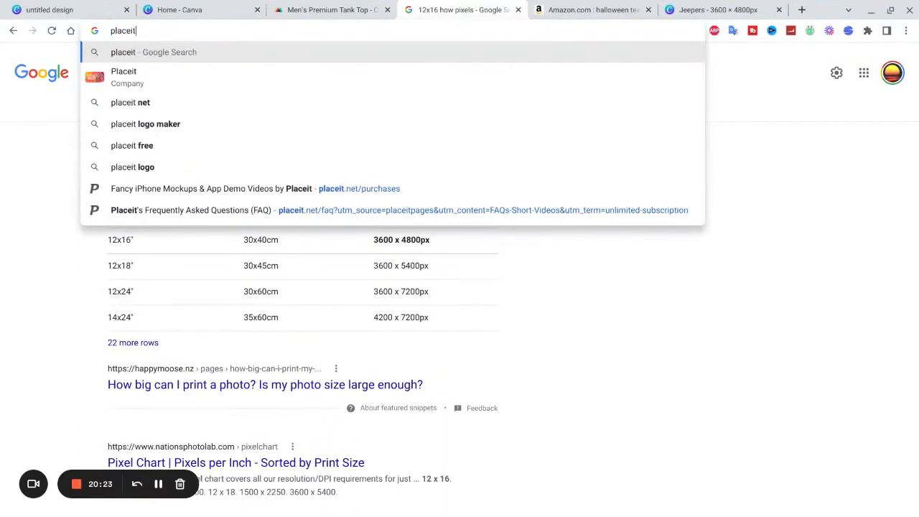
type(".com")
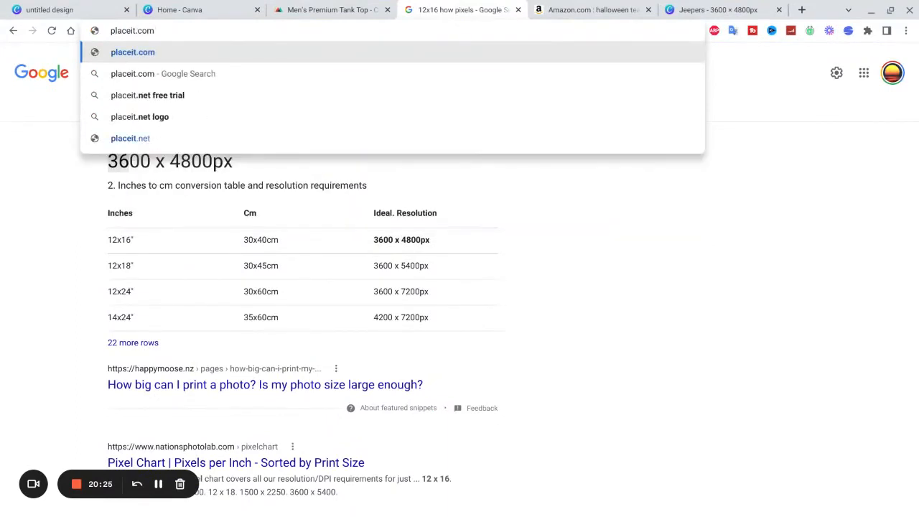
key("Return")
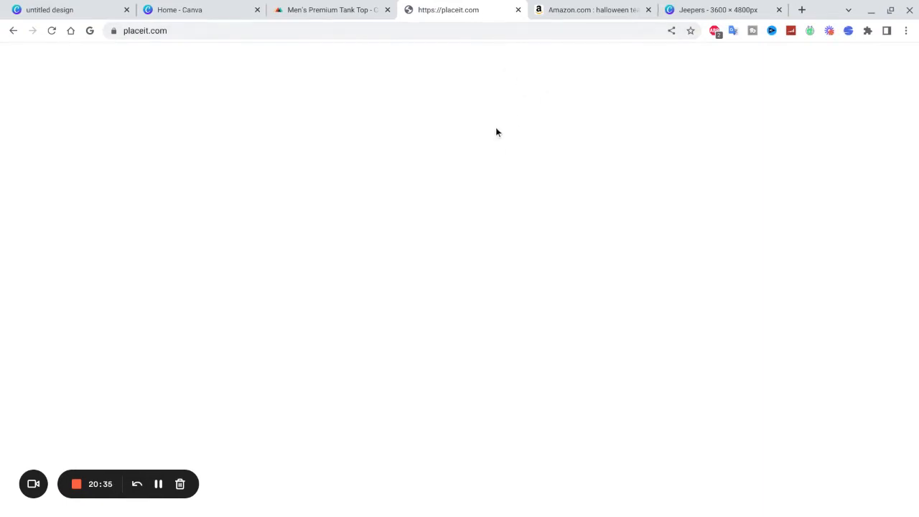
left_click(262, 26)
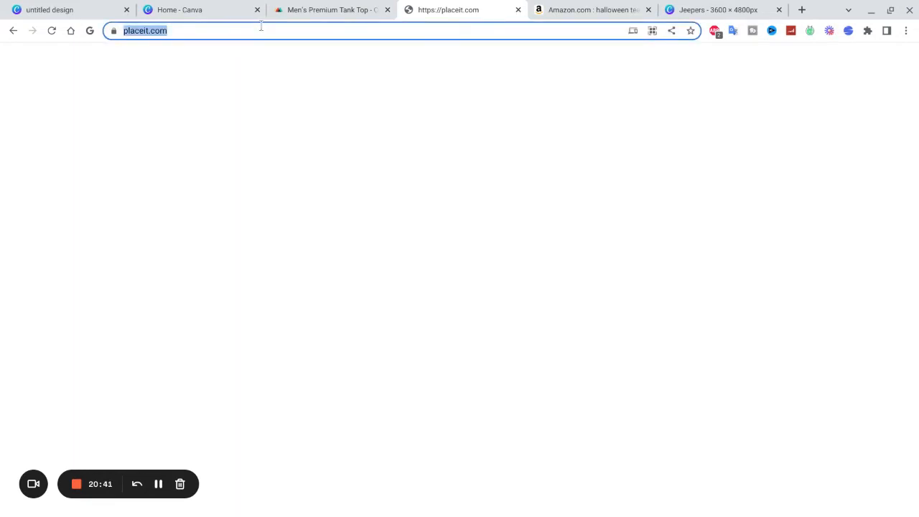
key("BackSpace")
key("BackSpace")
key("BackSpace")
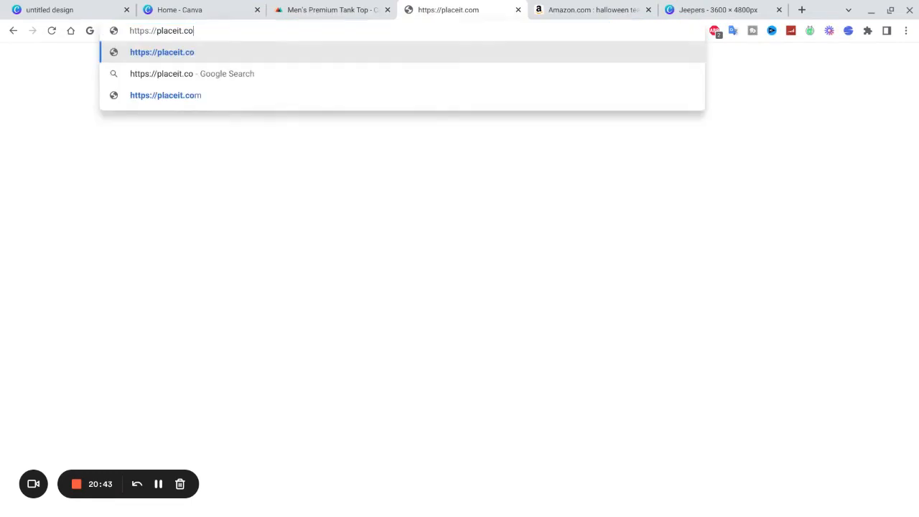
type("net")
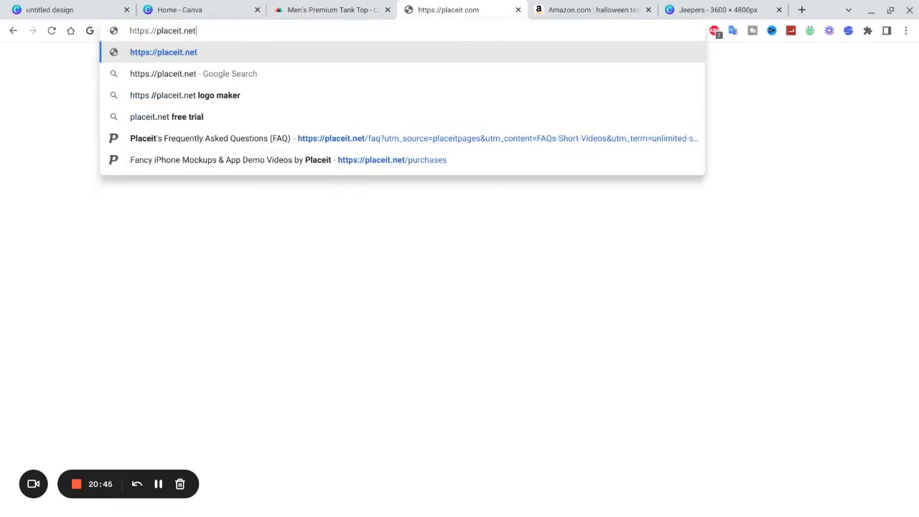
key("Return")
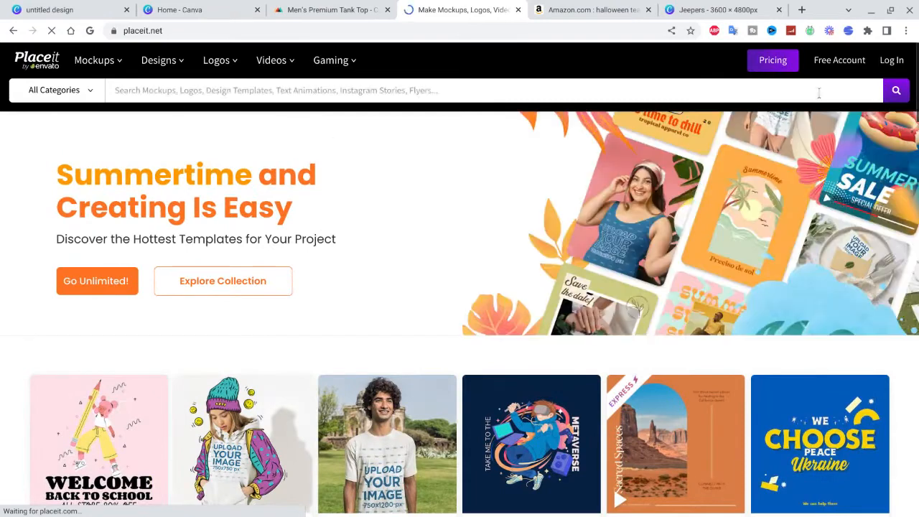
Try to log in to Placeit with the prefilled e-mail and password, completing the robot check.
left_click(893, 61)
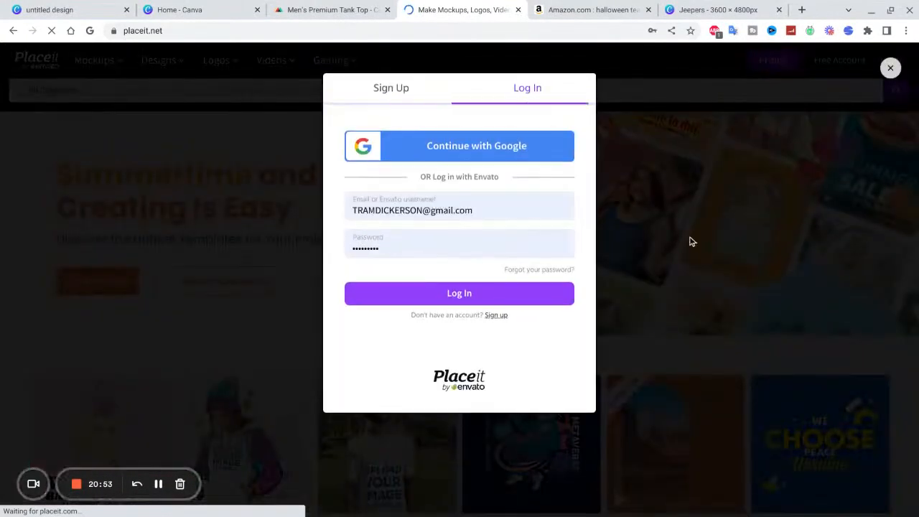
left_click(424, 255)
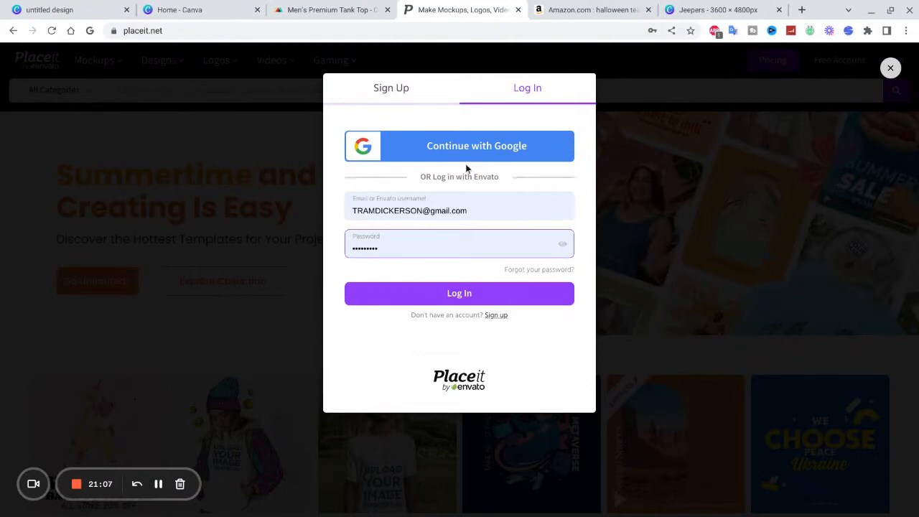
left_click(434, 301)
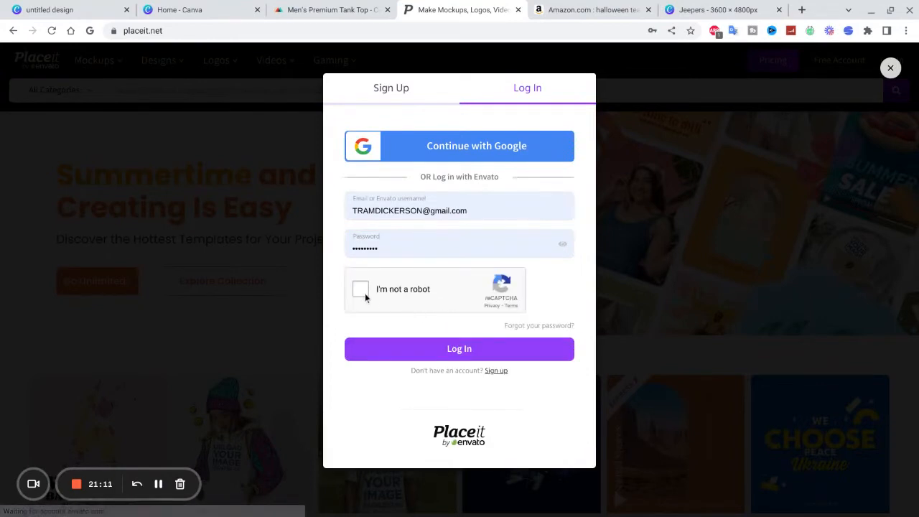
left_click(360, 290)
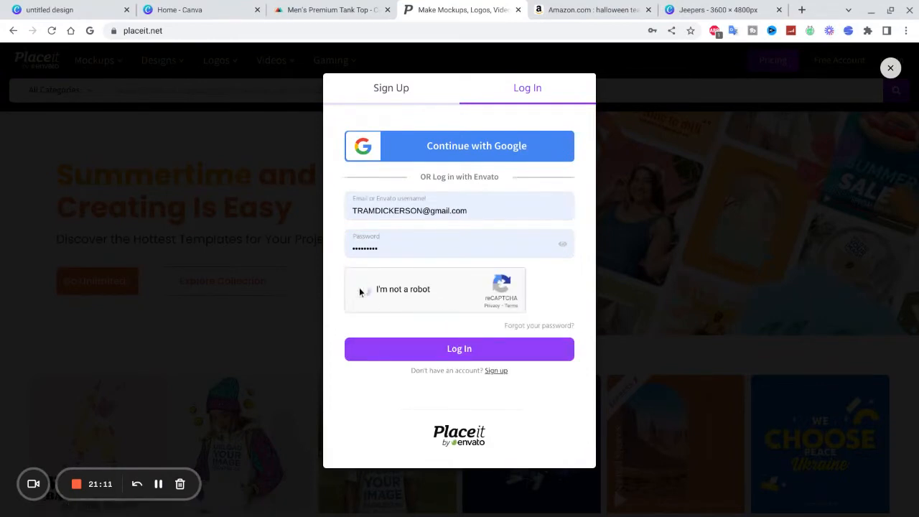
left_click(399, 348)
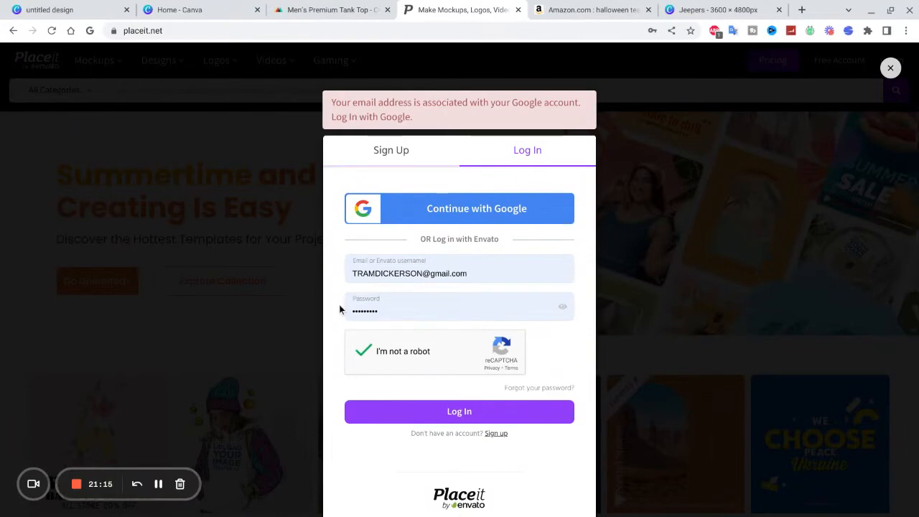
Log in to Placeit through Google with an already listed account.
left_click(425, 208)
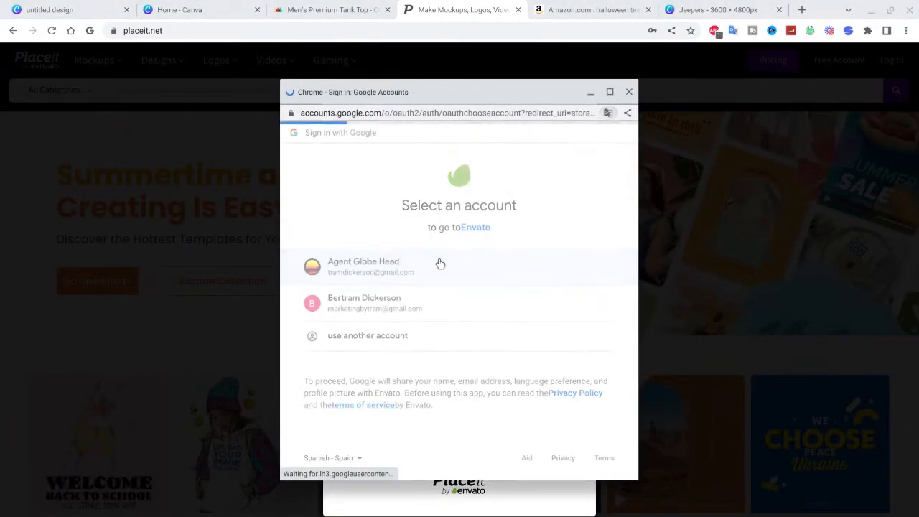
left_click(487, 304)
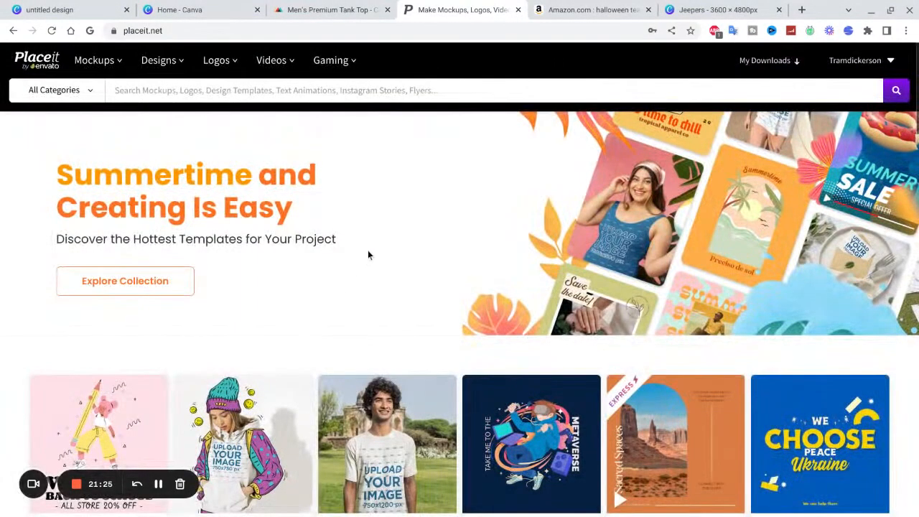
Open Placeit's T-shirt mockups from the apparel categories.
mouse_move(119, 64)
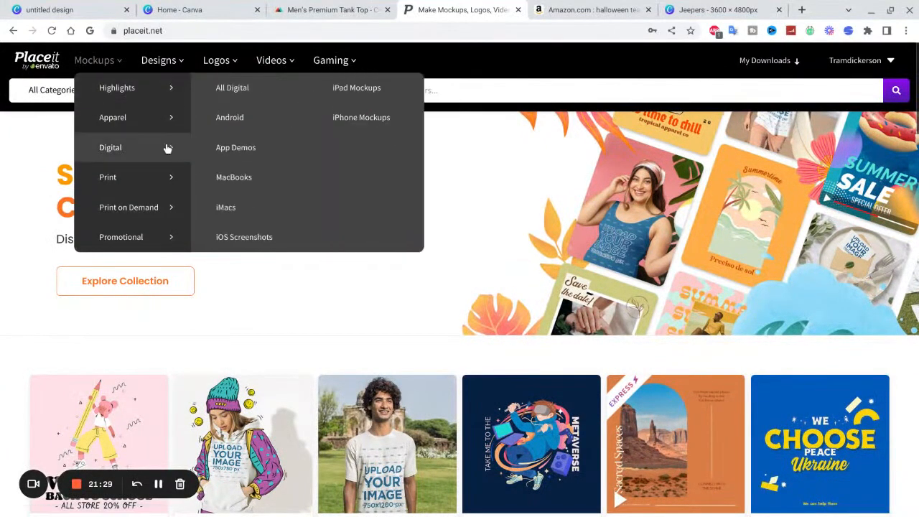
mouse_move(152, 72)
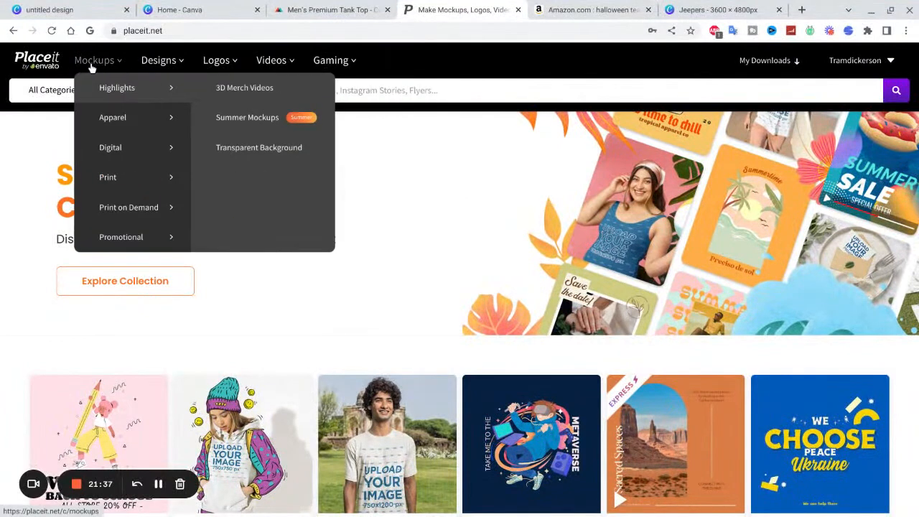
mouse_move(119, 114)
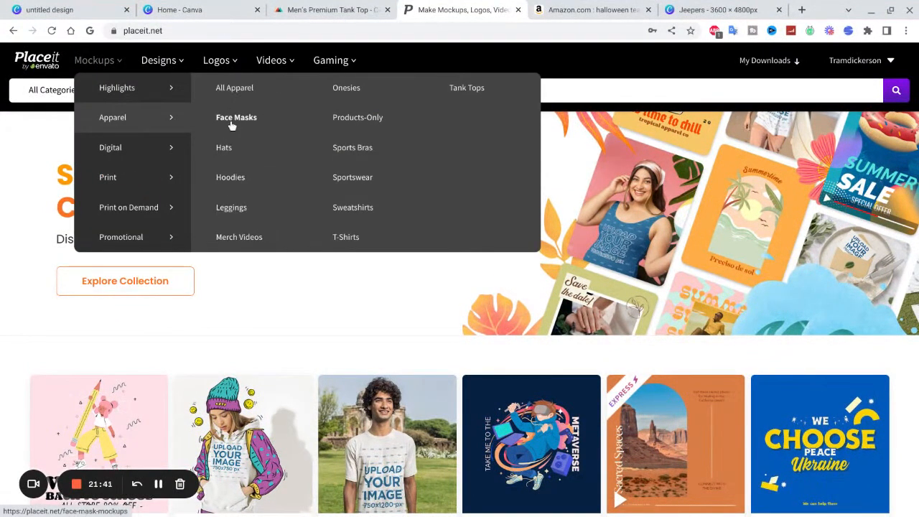
left_click(345, 236)
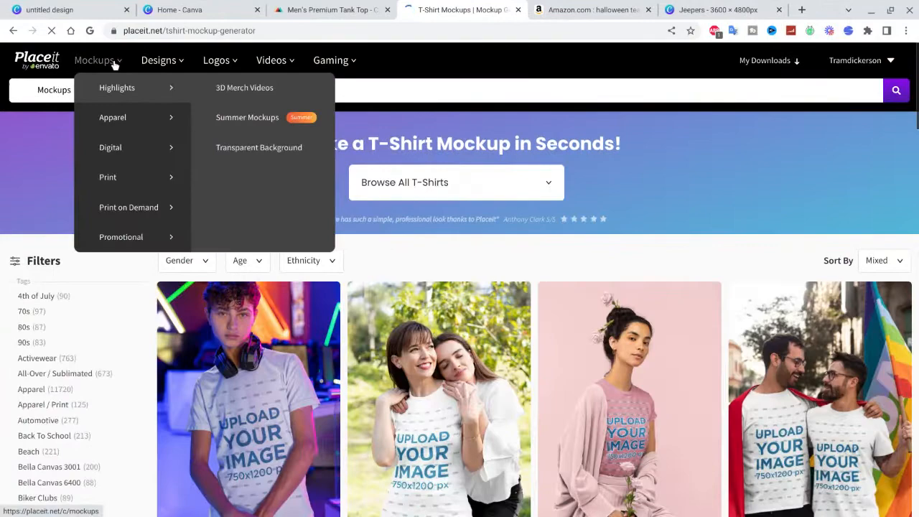
Open the tank top mockups in the apparel category and look through the available models.
mouse_move(144, 208)
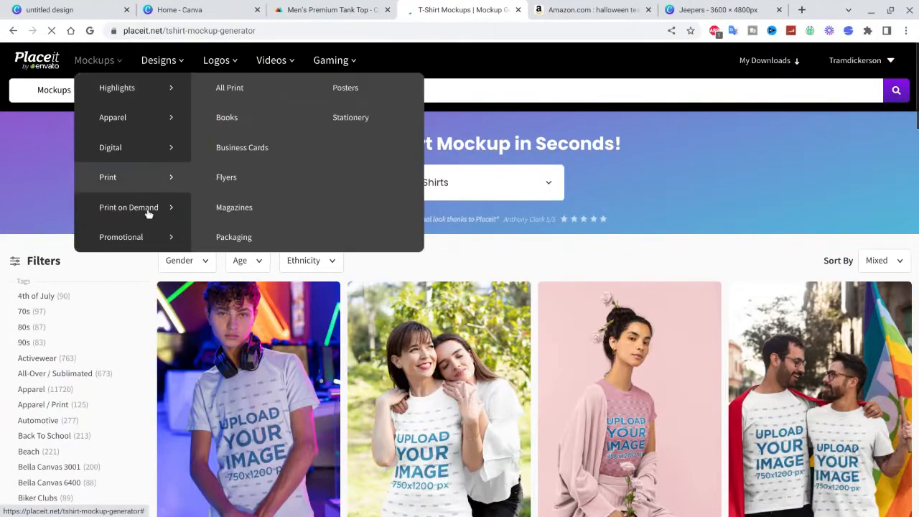
mouse_move(137, 131)
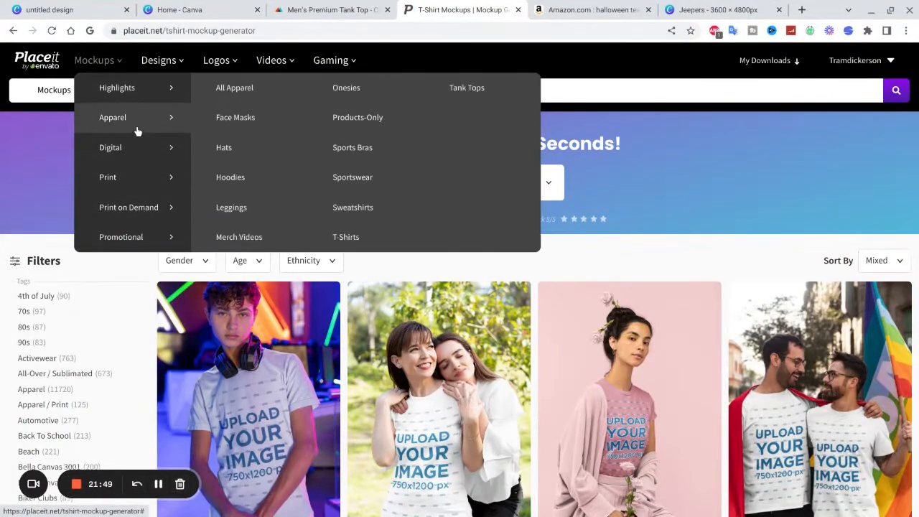
left_click(467, 89)
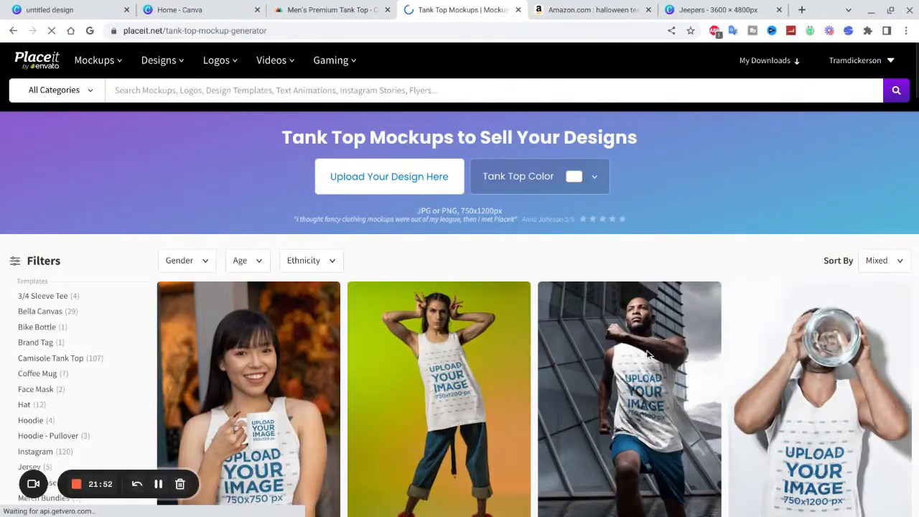
scroll(741, 248, "down", 2)
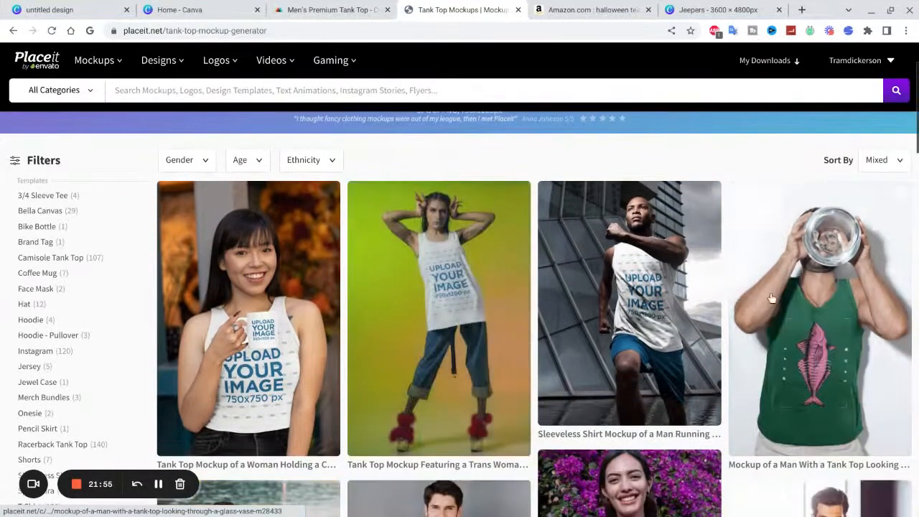
scroll(237, 287, "down", 10)
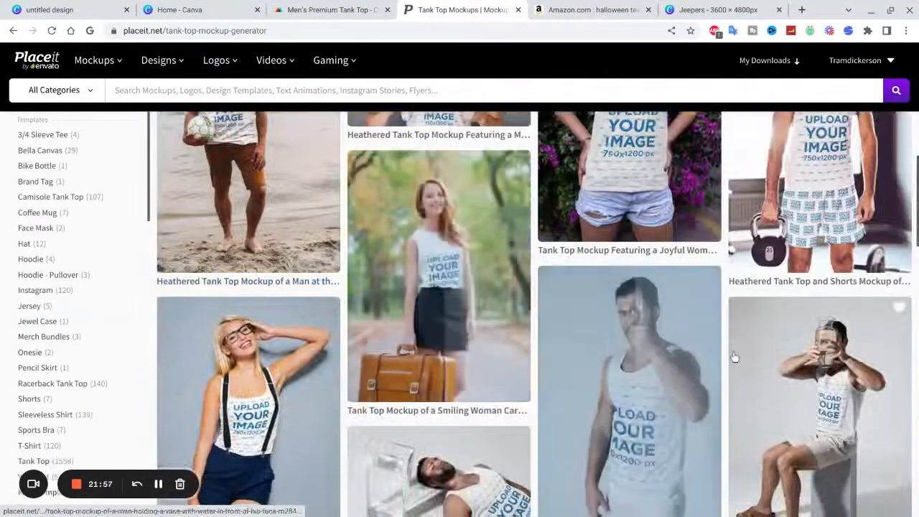
scroll(631, 302, "up", 3)
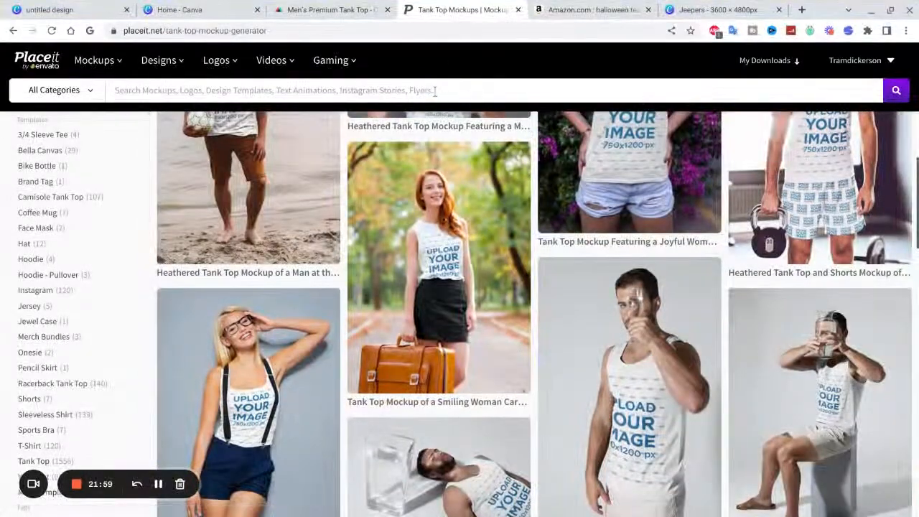
Search Placeit for "halloween" across all categories and look through the mockups and design templates.
left_click(378, 87)
type("hollo")
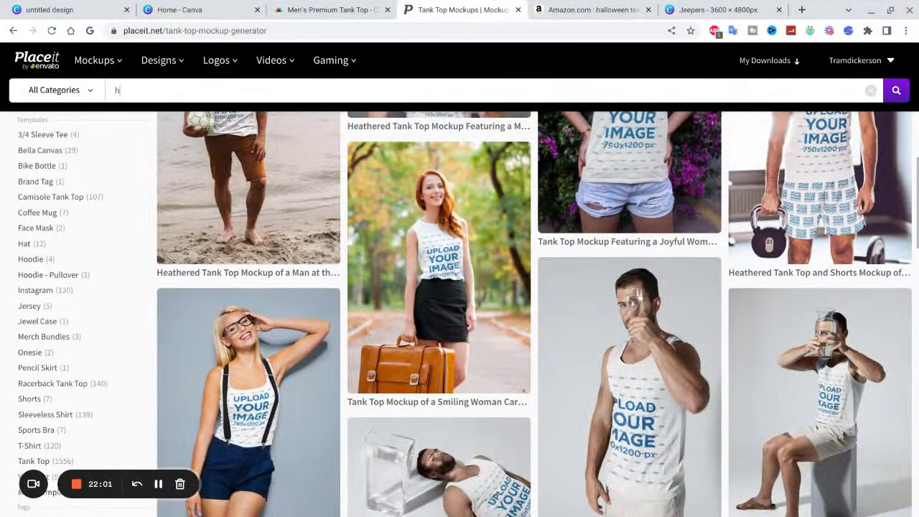
key("BackSpace")
key("BackSpace")
key("BackSpace")
key("BackSpace")
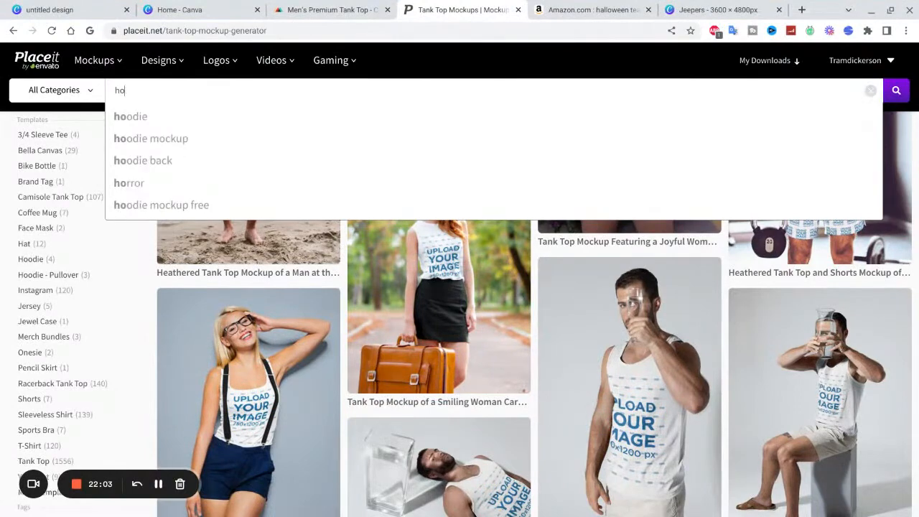
type("allo")
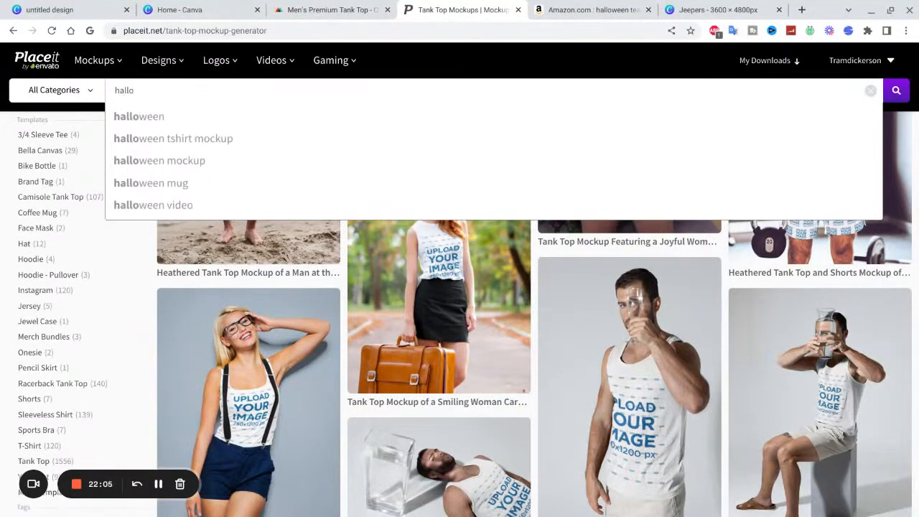
left_click(203, 121)
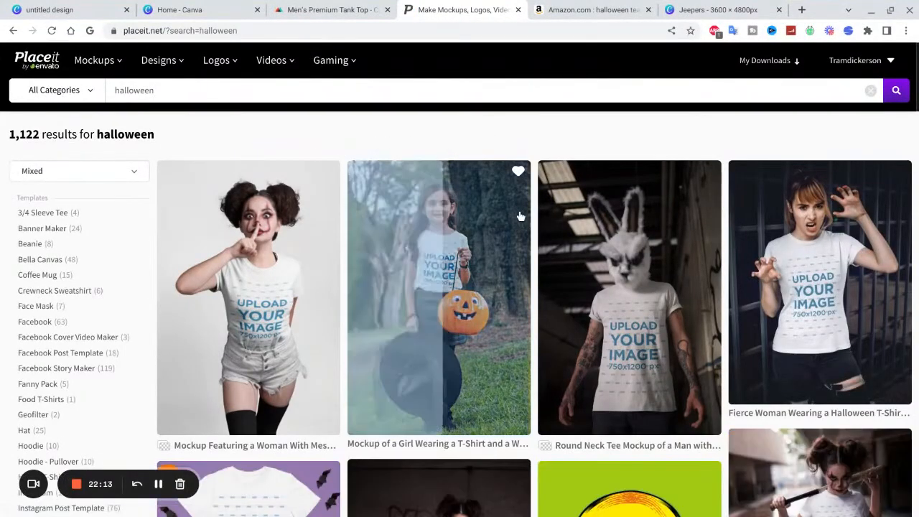
scroll(522, 216, "down", 4)
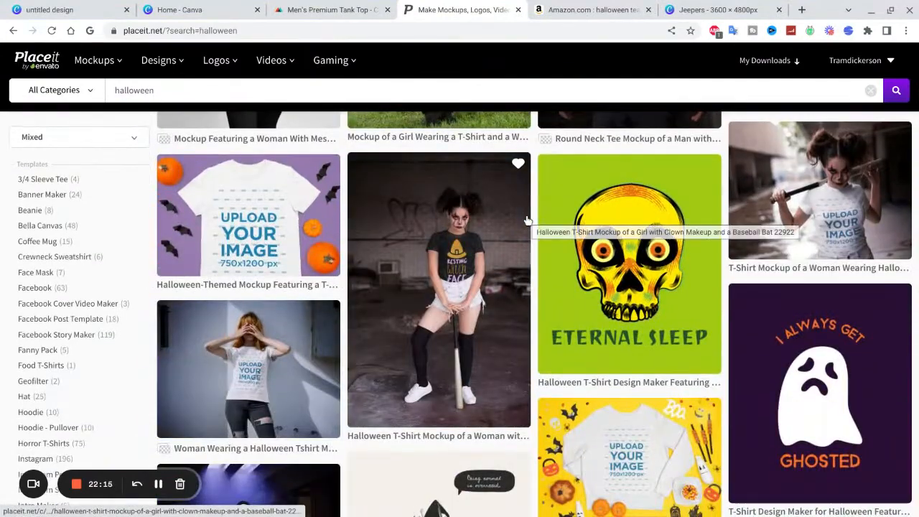
scroll(528, 221, "down", 3)
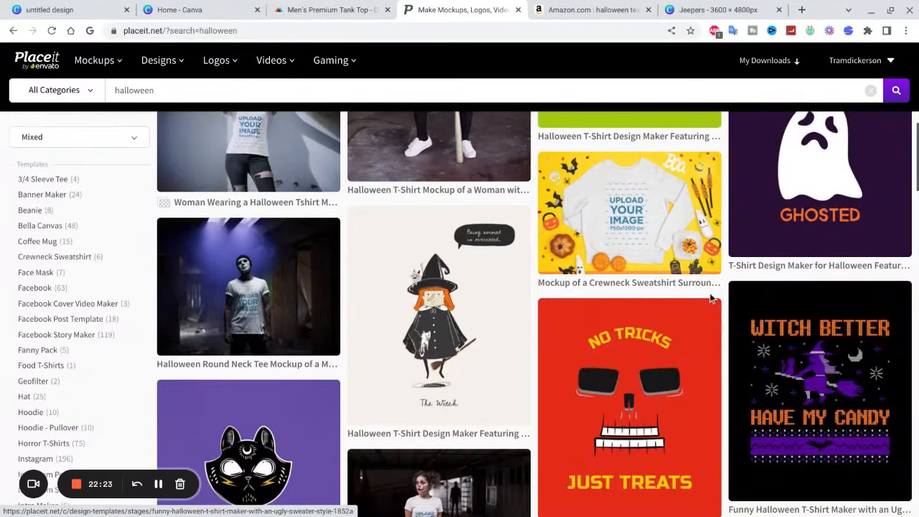
scroll(523, 219, "down", 3)
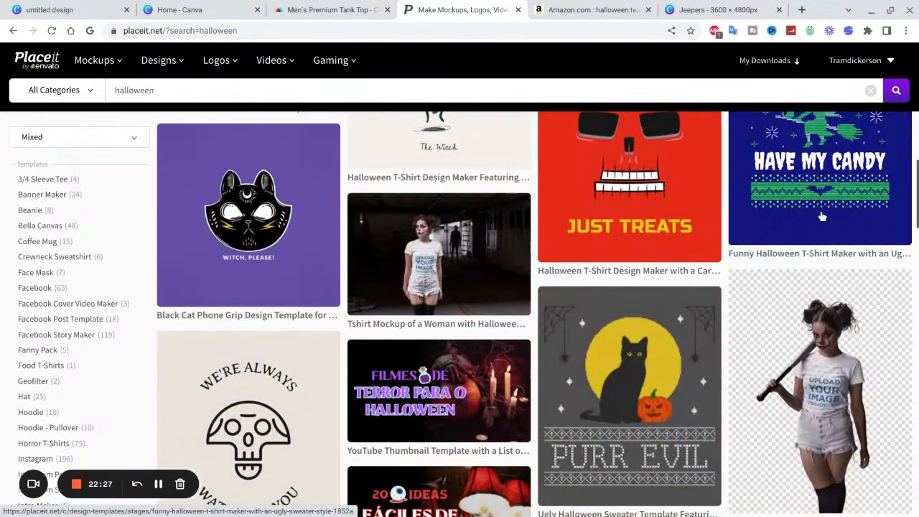
Look through the first page of Halloween search results for suitable mockups and design templates.
scroll(818, 173, "up", 1)
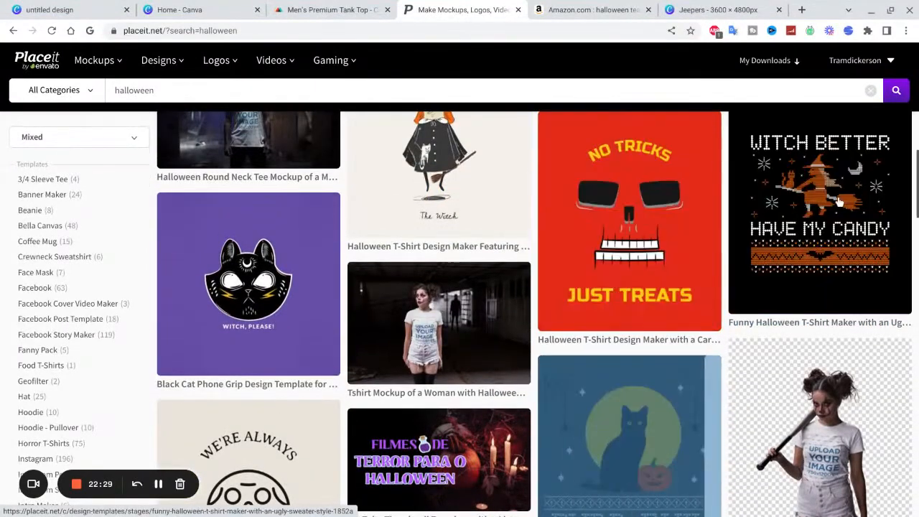
scroll(381, 226, "down", 2)
scroll(381, 226, "down", 2)
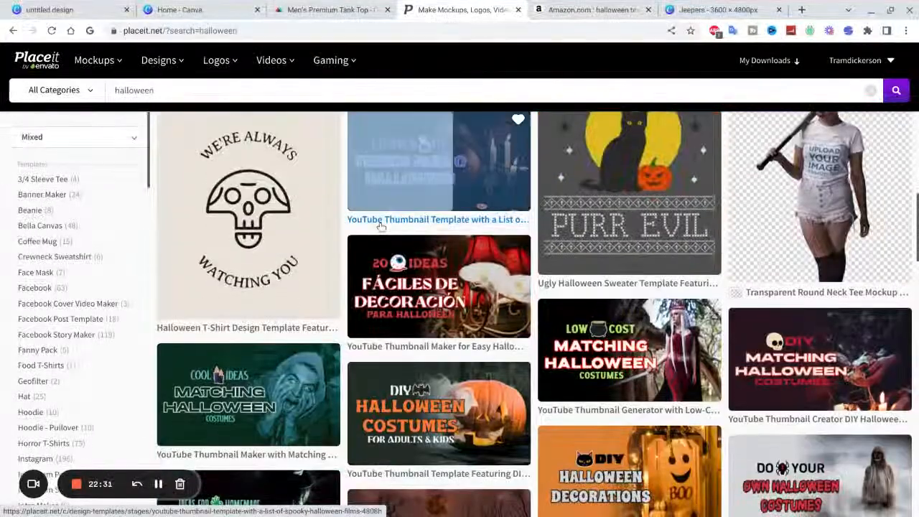
scroll(587, 262, "up", 1)
scroll(587, 262, "down", 10)
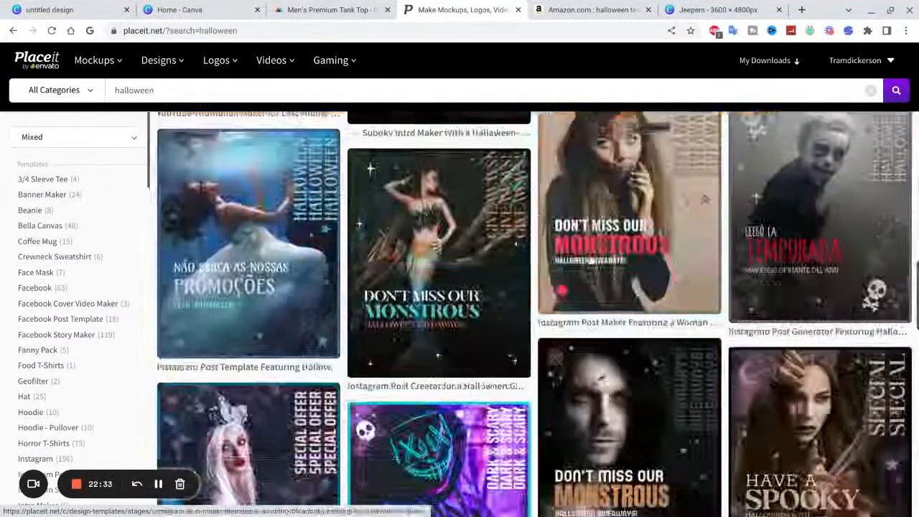
scroll(596, 246, "down", 3)
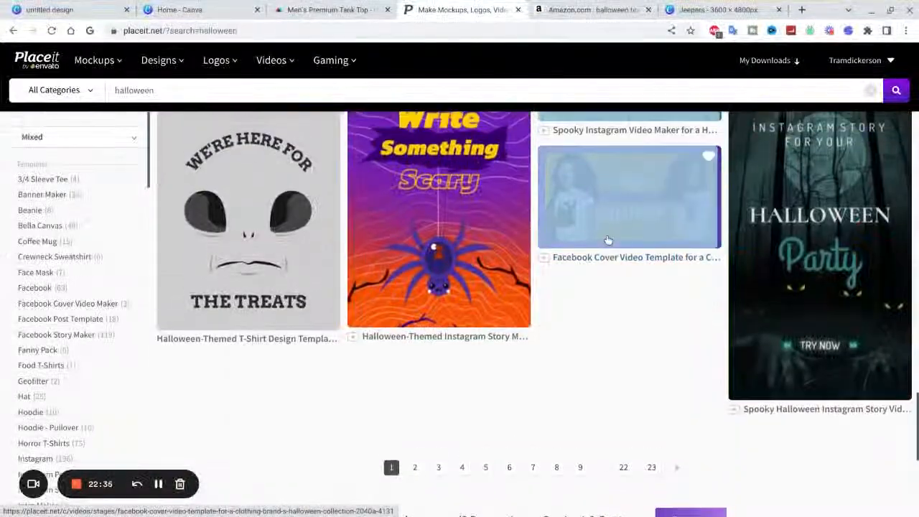
scroll(611, 230, "up", 15)
scroll(611, 230, "up", 4)
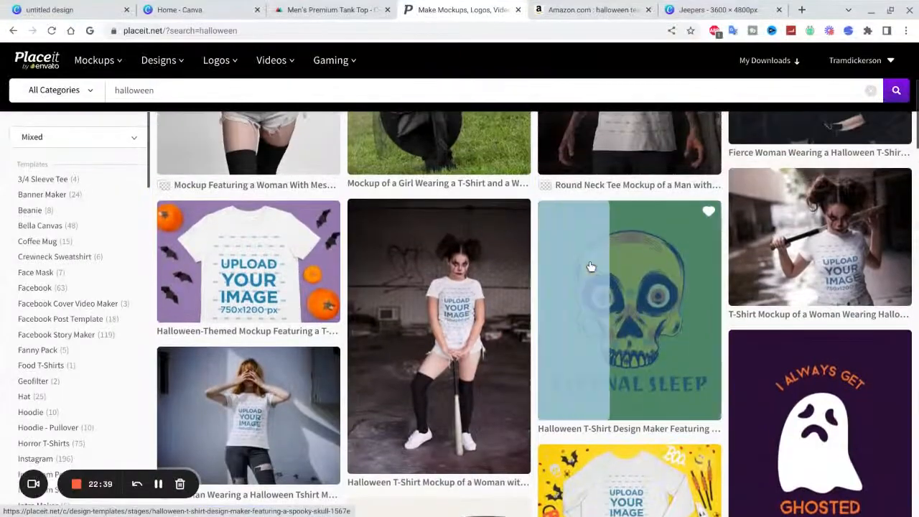
scroll(657, 269, "up", 3)
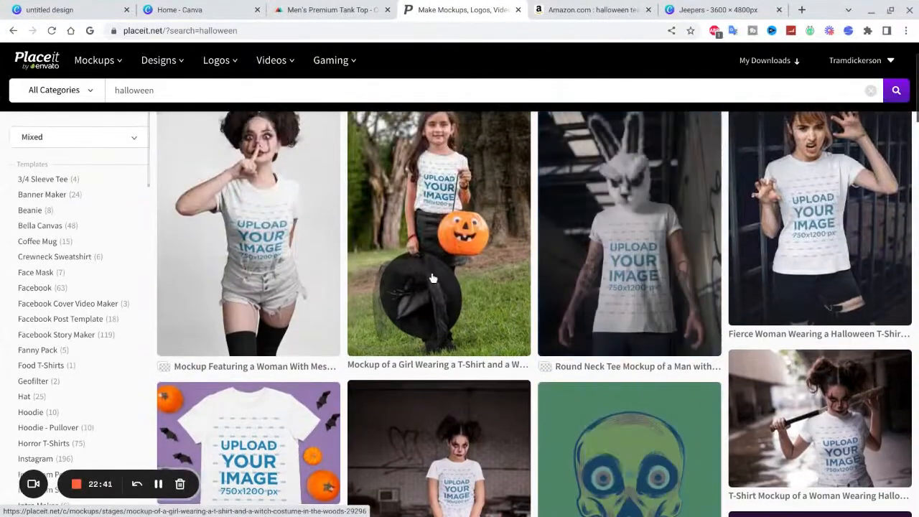
View the mockup of the fierce woman wearing a Halloween T-shirt and return to the search results.
scroll(689, 258, "up", 1)
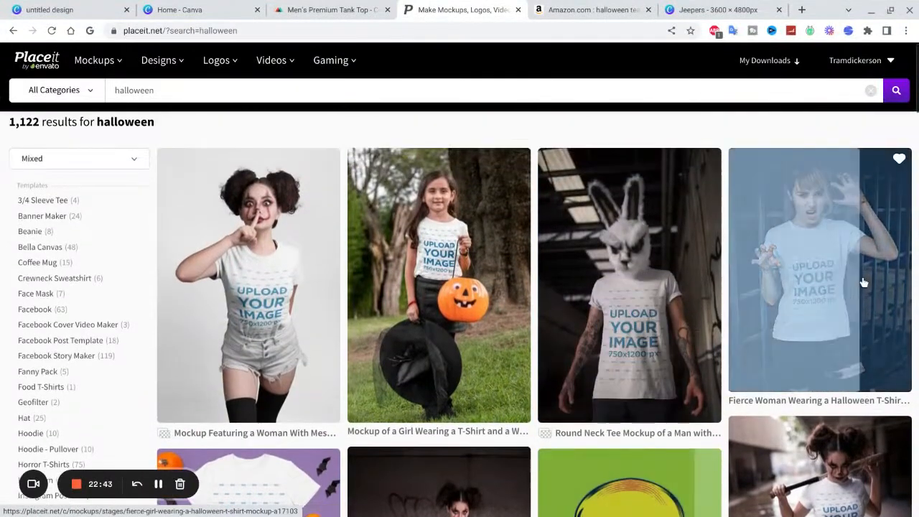
left_click(805, 283)
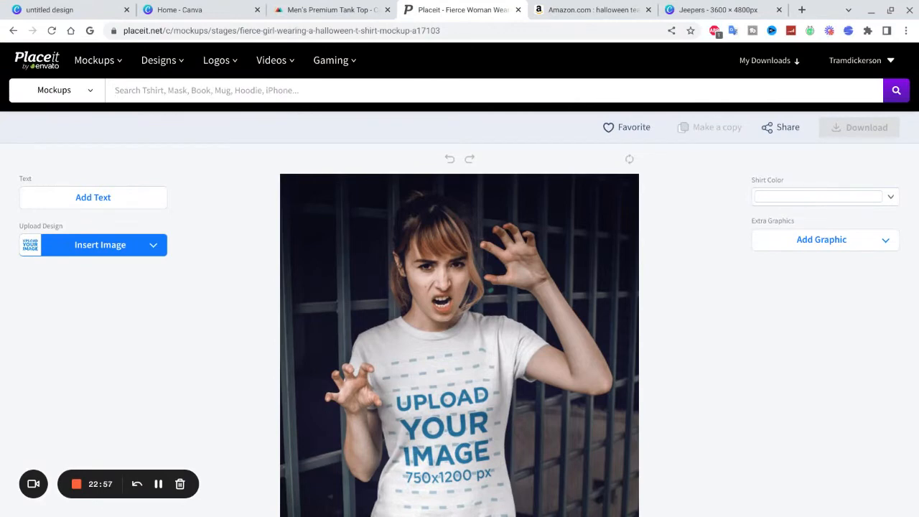
left_click(14, 30)
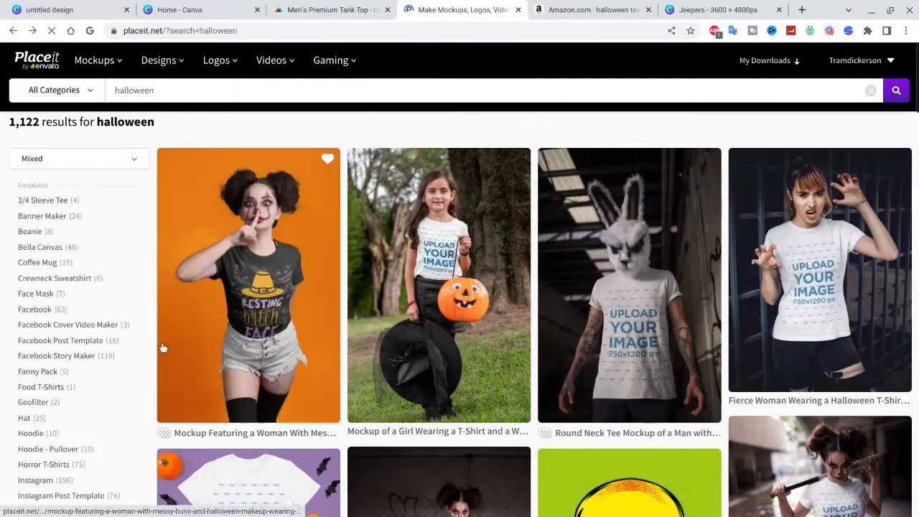
Filter the Halloween search results by the Apparel tag.
scroll(158, 352, "down", 3)
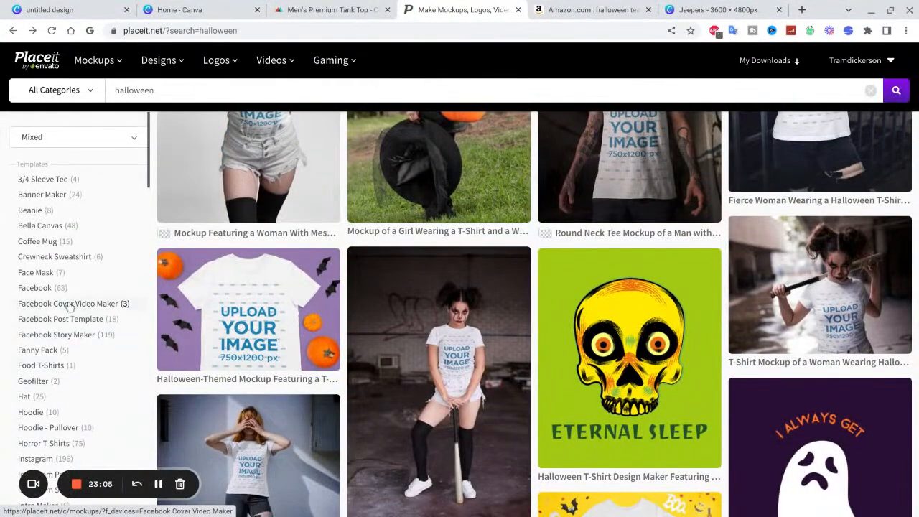
scroll(72, 302, "down", 2)
scroll(80, 298, "down", 2)
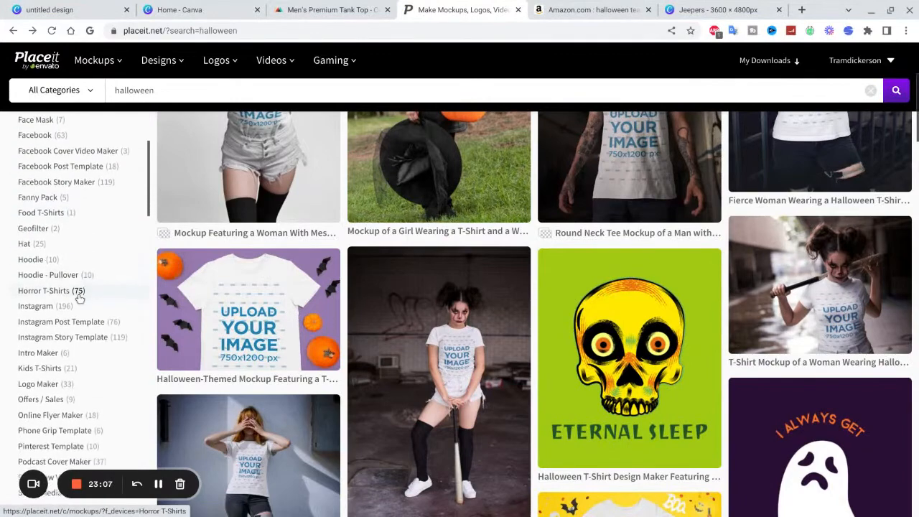
scroll(79, 298, "up", 4)
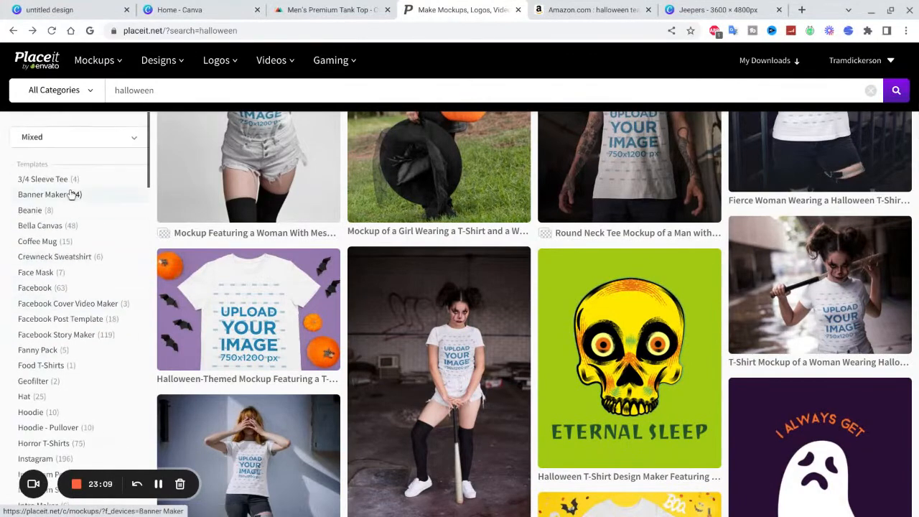
scroll(72, 368, "down", 15)
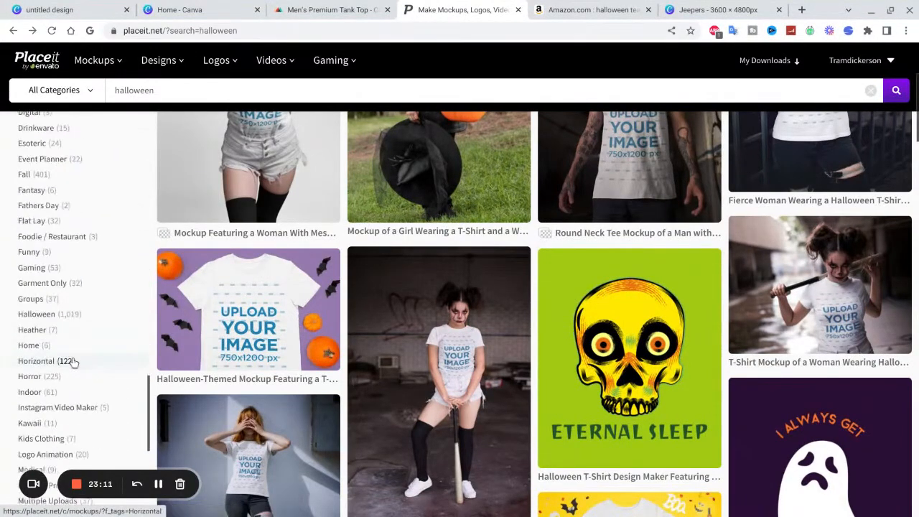
scroll(74, 362, "down", 8)
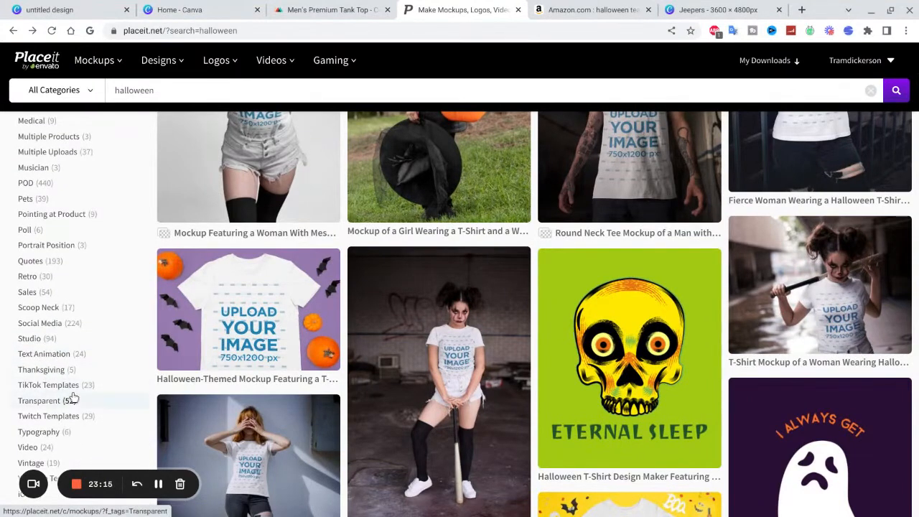
scroll(69, 405, "down", 1)
scroll(75, 395, "up", 4)
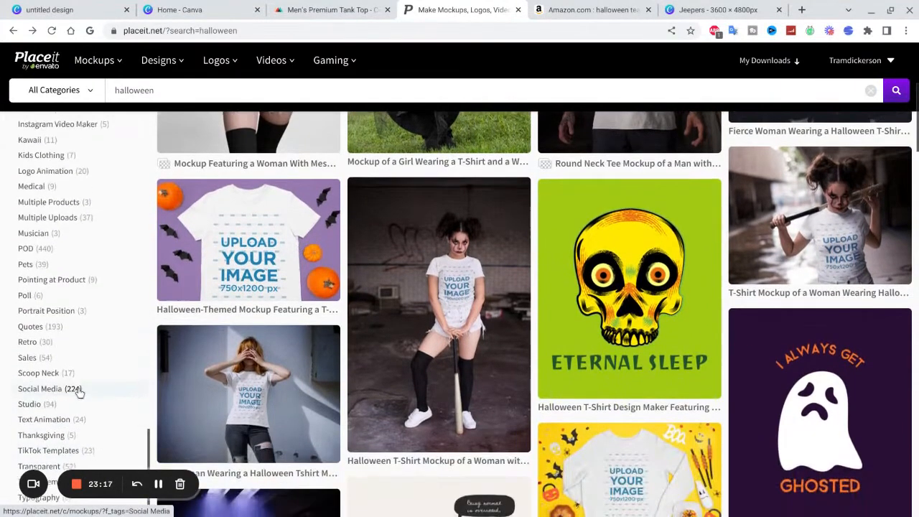
scroll(81, 390, "up", 8)
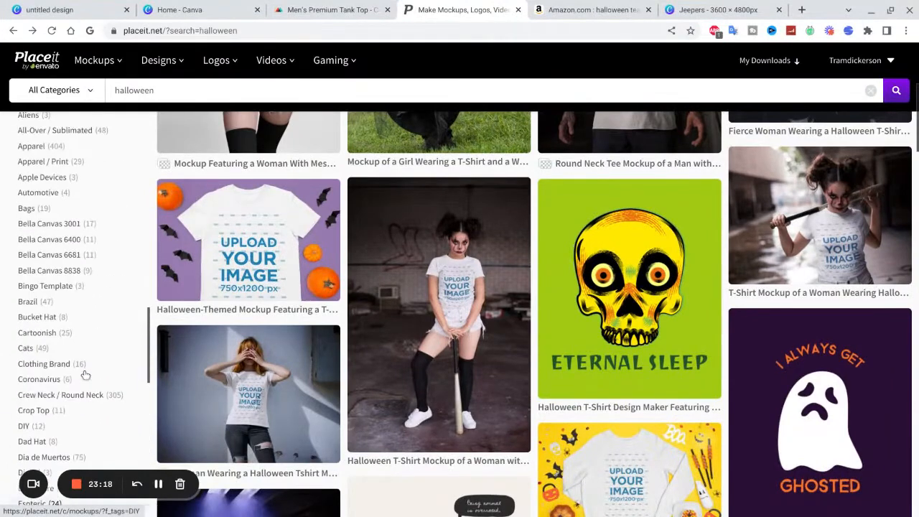
scroll(84, 371, "up", 3)
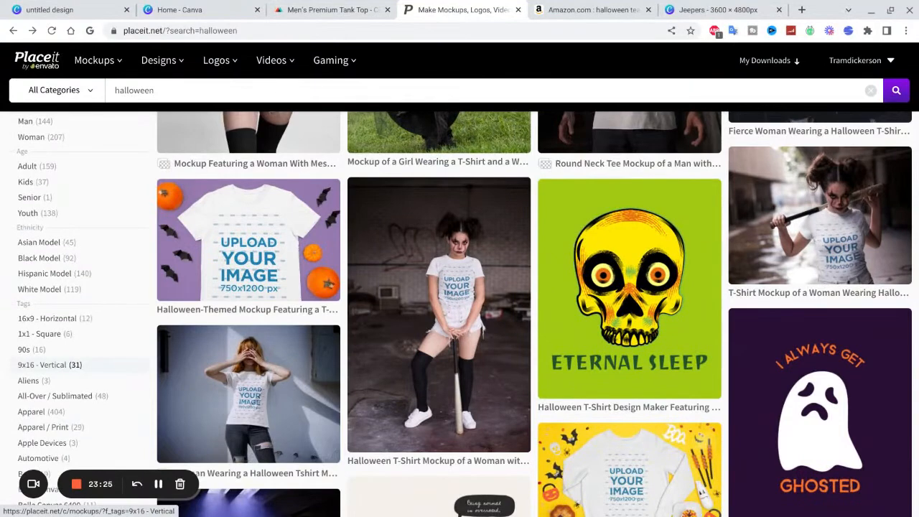
left_click(45, 414)
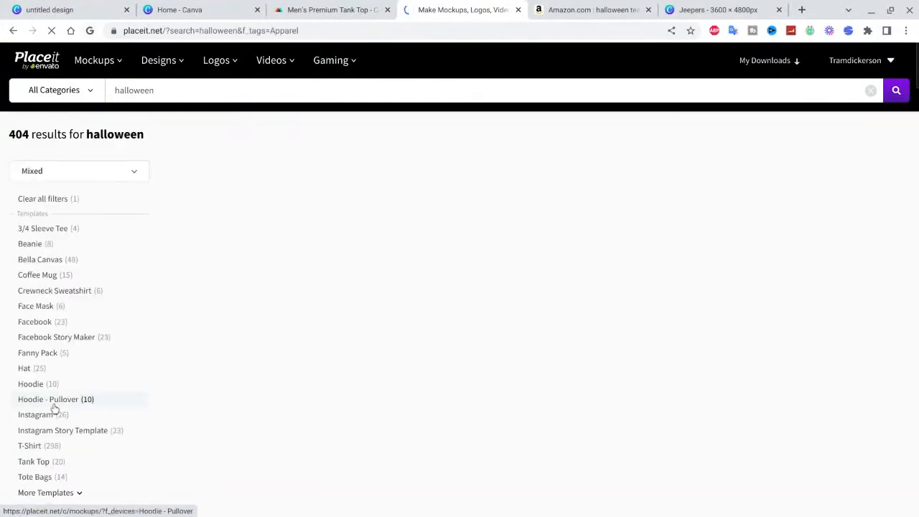
Look through the Halloween apparel mockups for suitable models and scenes.
scroll(386, 293, "down", 10)
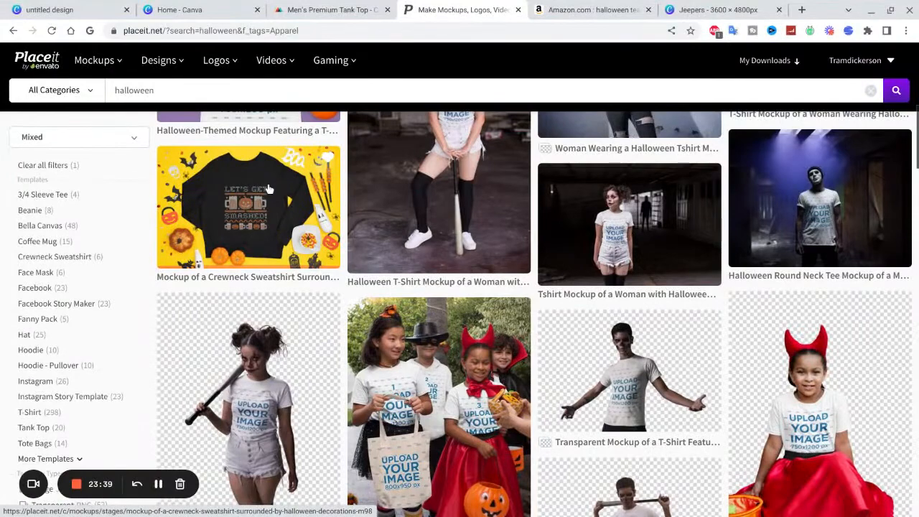
scroll(503, 266, "down", 10)
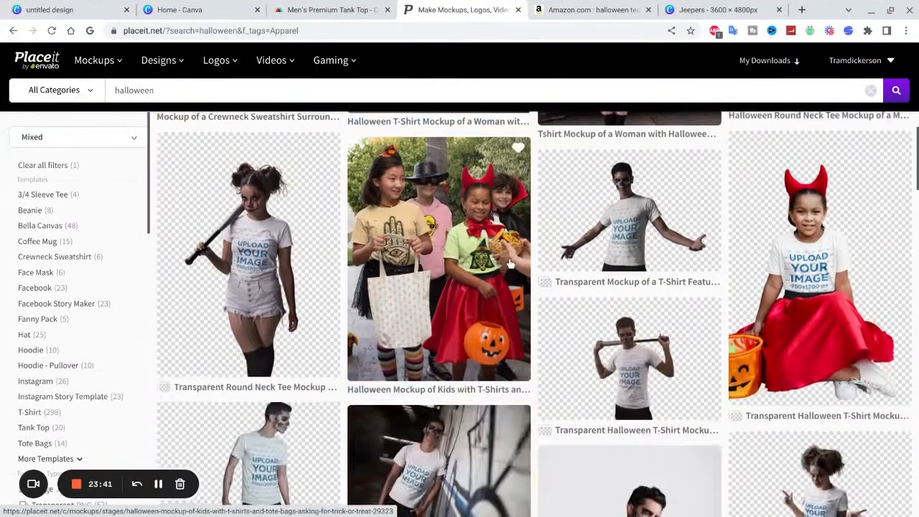
scroll(381, 274, "down", 6)
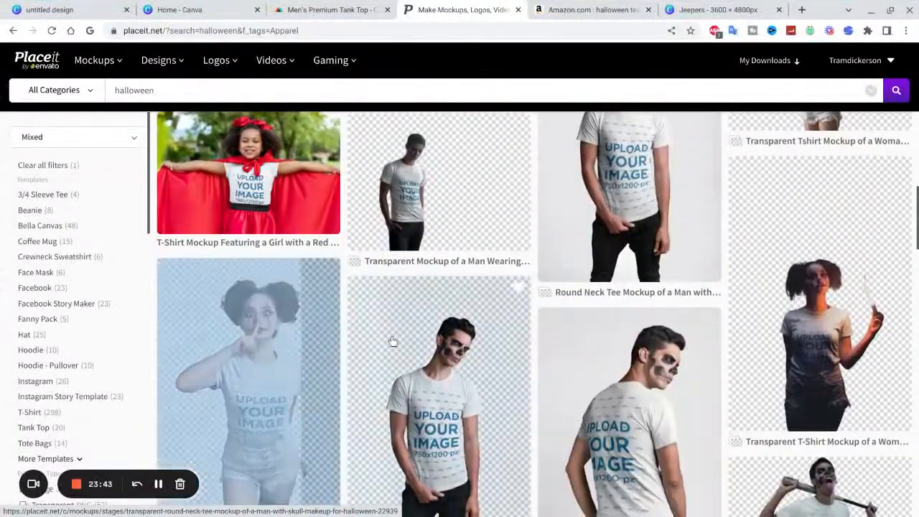
scroll(395, 336, "down", 3)
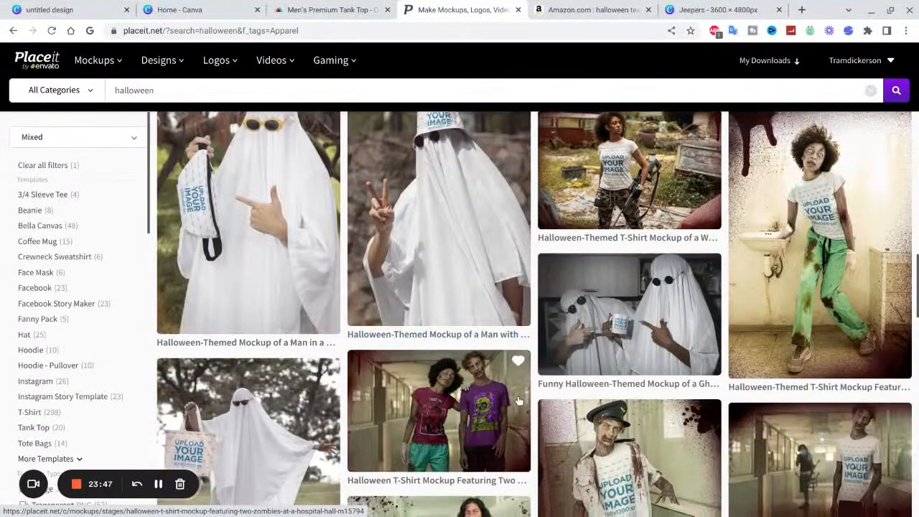
scroll(518, 395, "down", 4)
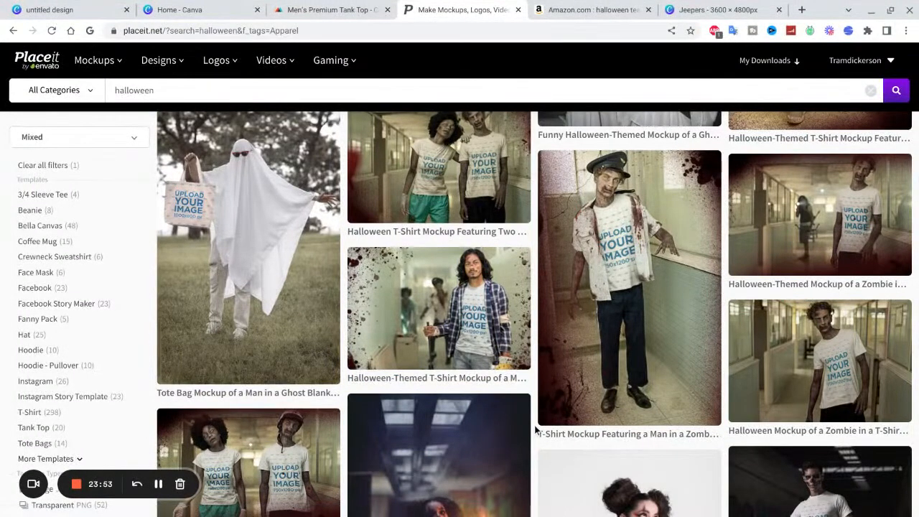
scroll(534, 424, "down", 7)
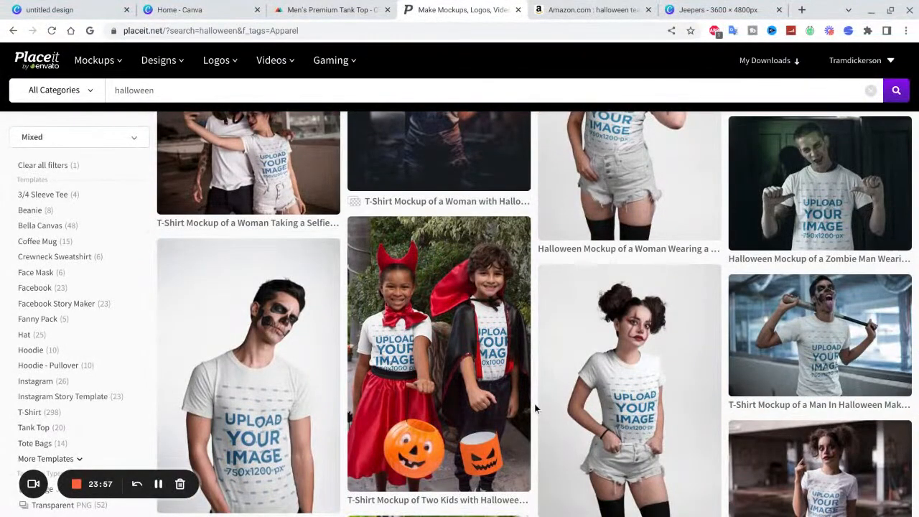
scroll(535, 407, "down", 8)
scroll(539, 403, "up", 9)
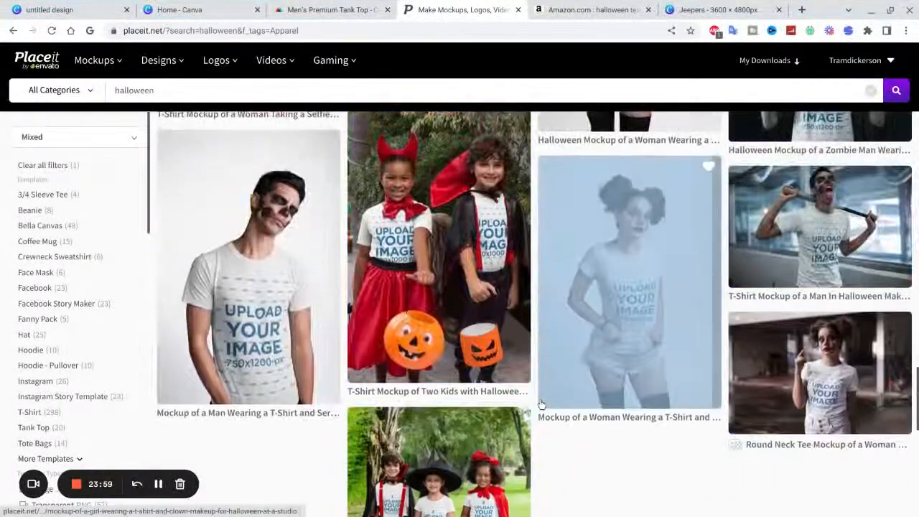
Open the Halloween-themed T-shirt mockup of a man escaping from zombies.
scroll(542, 402, "up", 5)
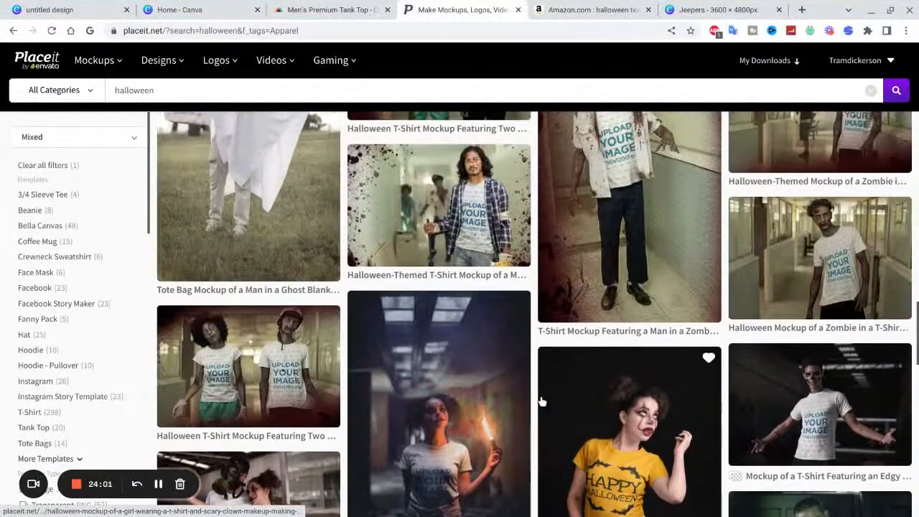
scroll(542, 402, "up", 2)
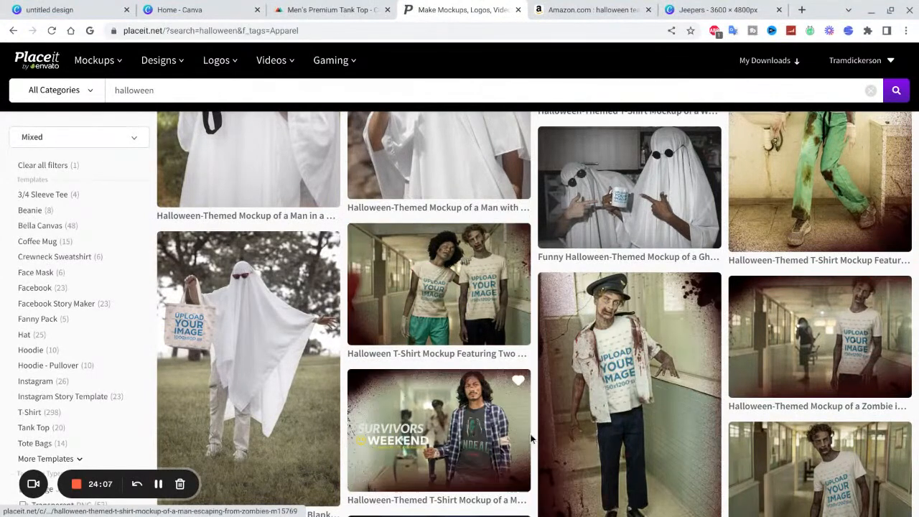
left_click(438, 429)
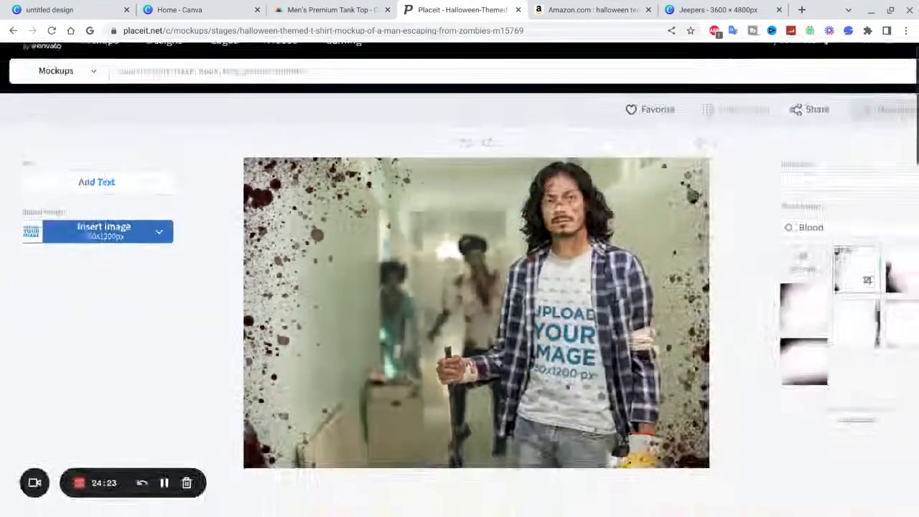
Browse the past downloads available for import as the shirt's design and reload the mockup page to close the list.
left_click(102, 237)
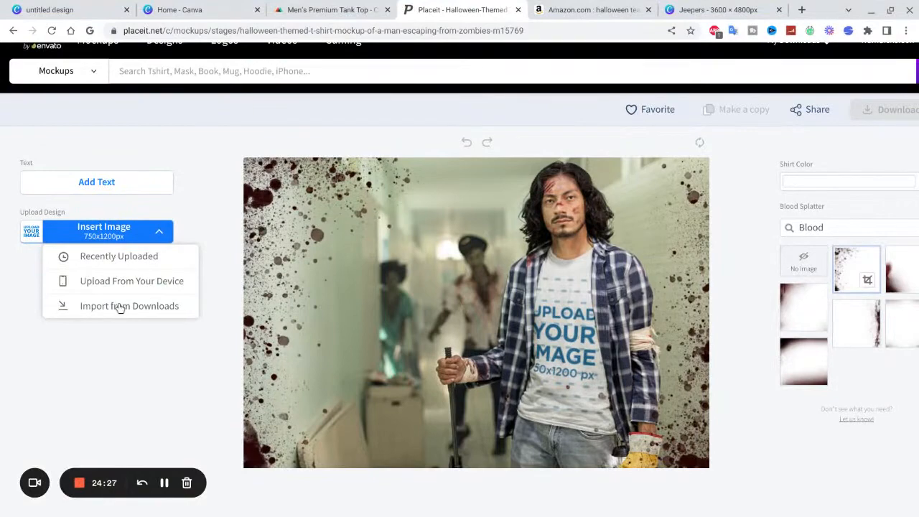
left_click(120, 306)
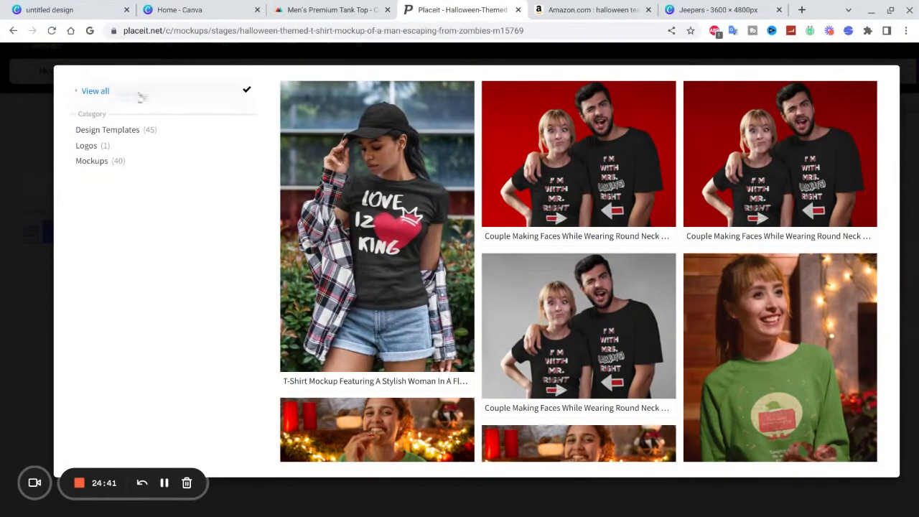
right_click(254, 61)
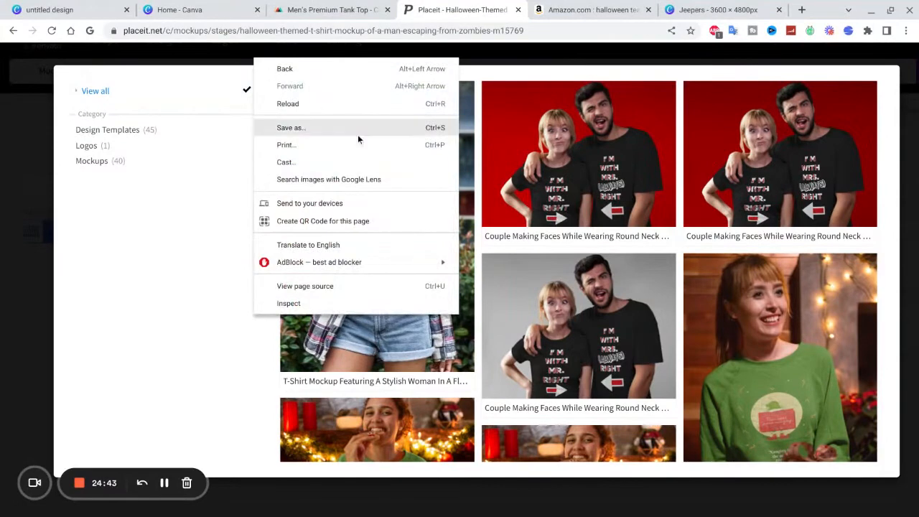
left_click(241, 419)
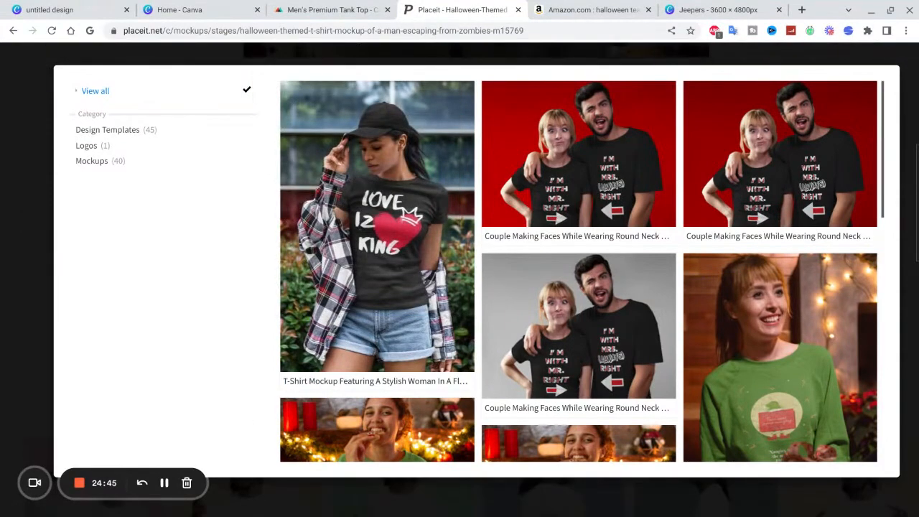
left_click_drag(883, 212, 890, 262)
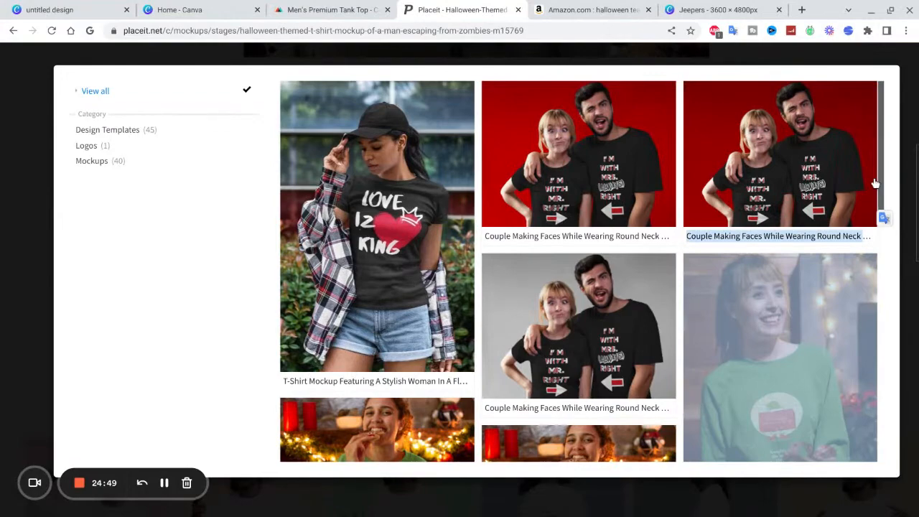
left_click_drag(883, 193, 895, 469)
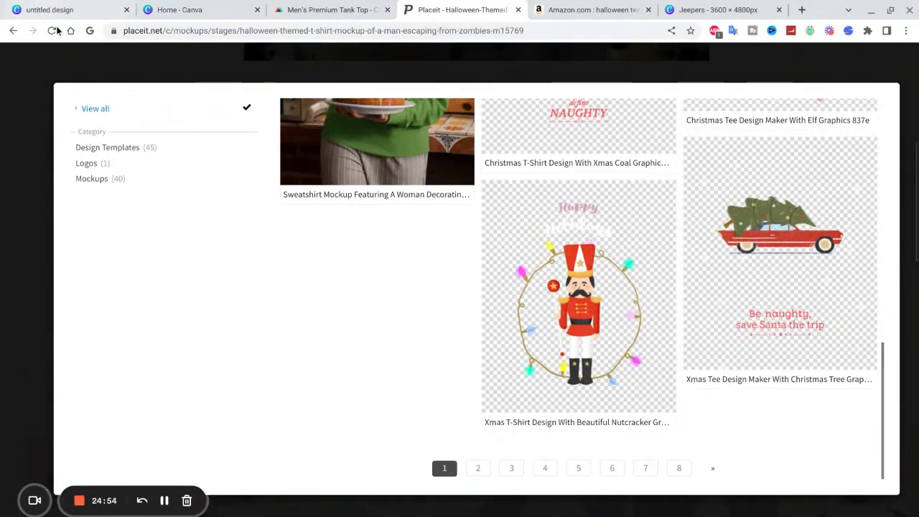
left_click(54, 30)
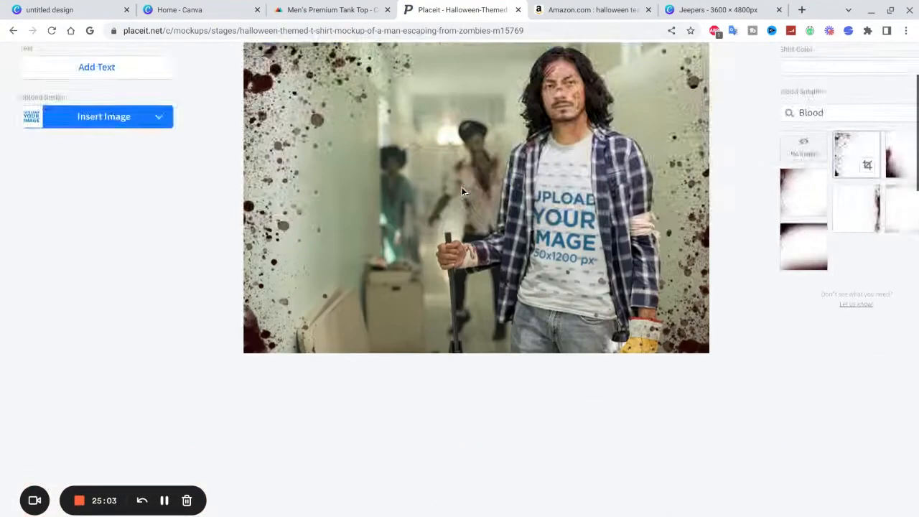
Upload Jeepers.png from the device's Downloads folder as the design of the zombie-scene T-shirt mockup.
left_click(142, 127)
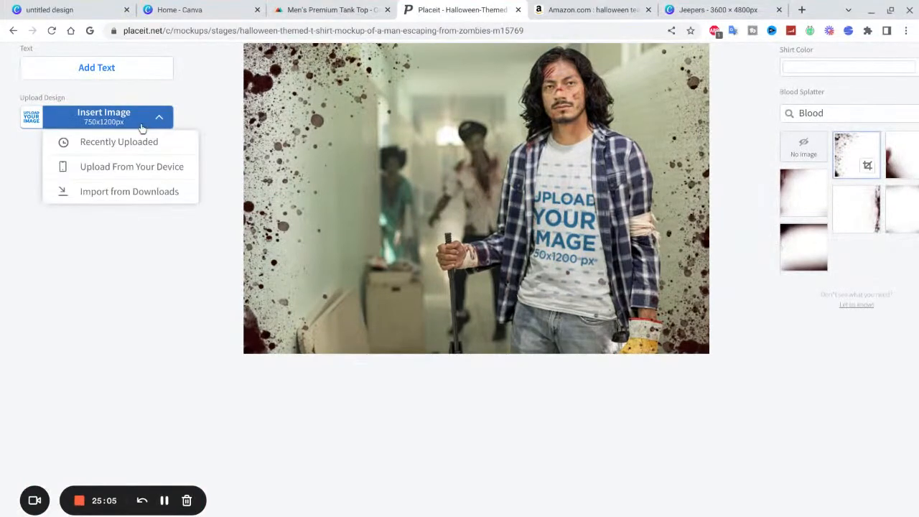
left_click(132, 169)
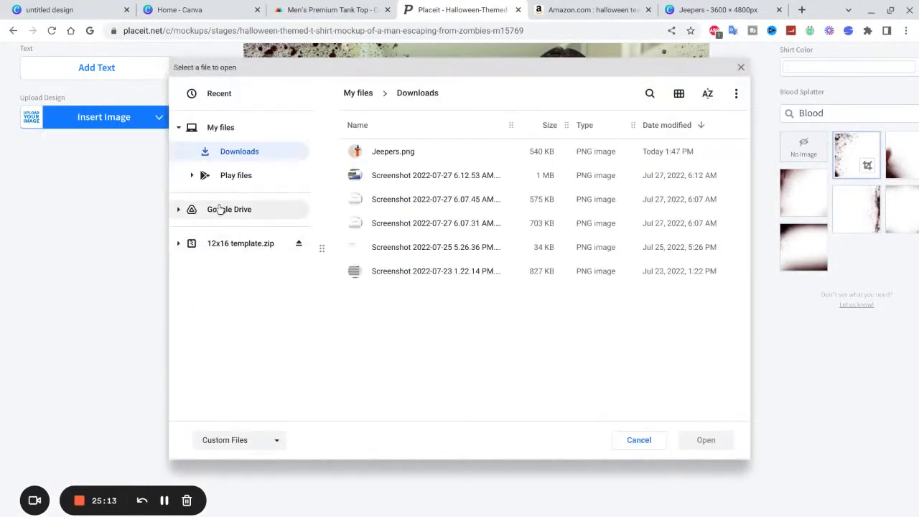
left_click(400, 151)
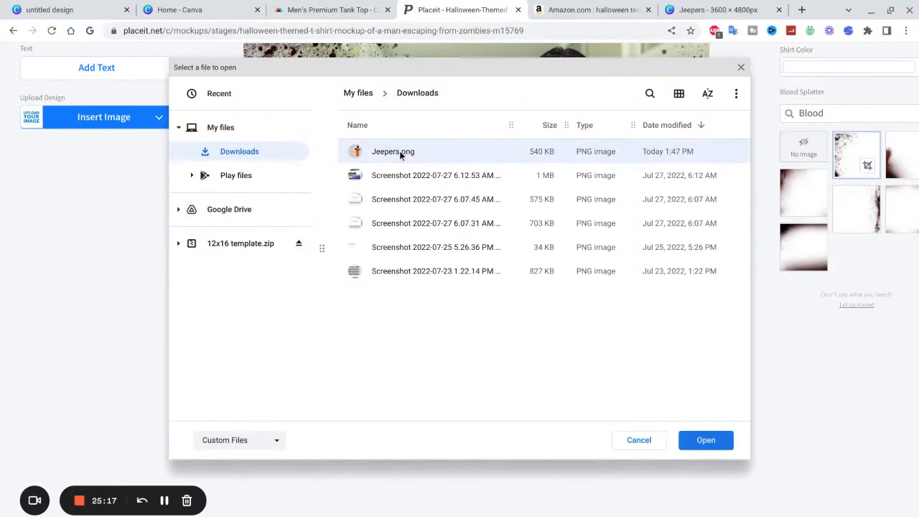
left_click(699, 445)
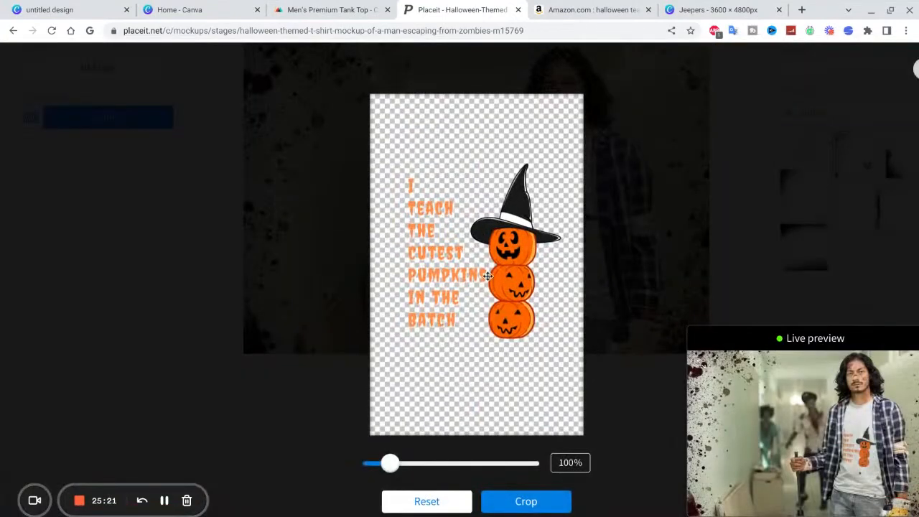
Enlarge the pumpkin design to 117% and move it into the upper part of the T-shirt's print area.
mouse_move(393, 468)
left_mouse_down()
mouse_move(409, 466)
mouse_move(397, 463)
left_mouse_up()
left_click_drag(441, 349, 467, 261)
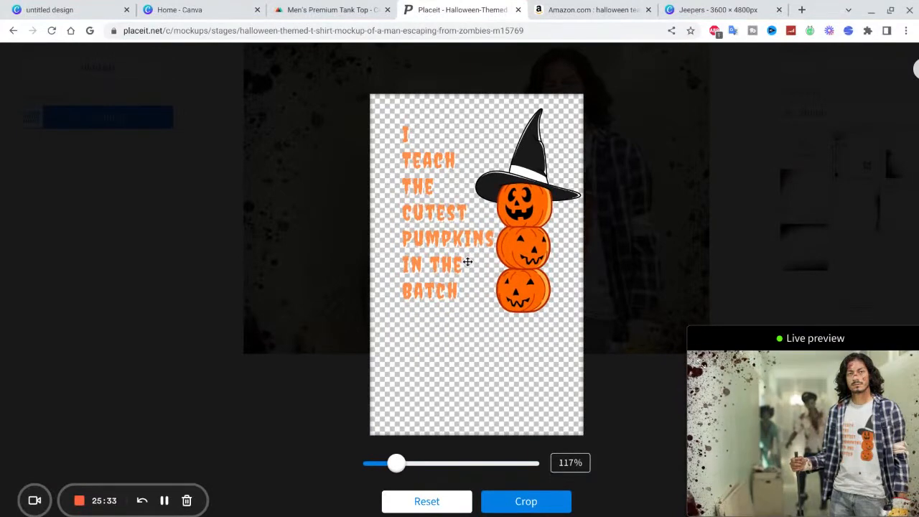
left_click_drag(473, 276, 471, 276)
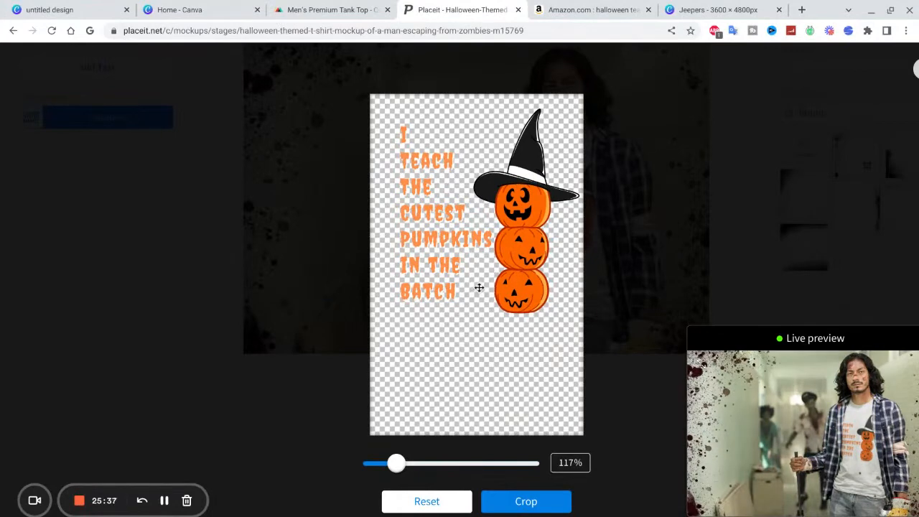
left_click_drag(482, 285, 485, 285)
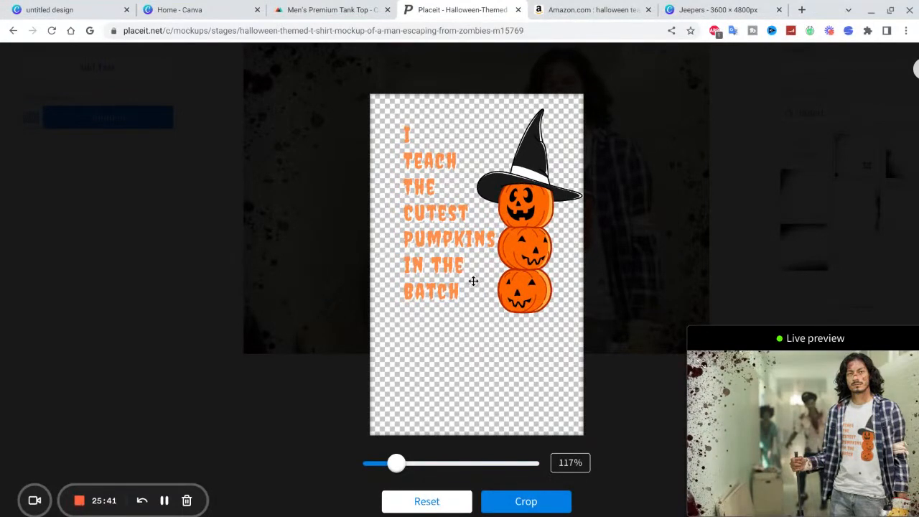
left_click_drag(477, 281, 478, 280)
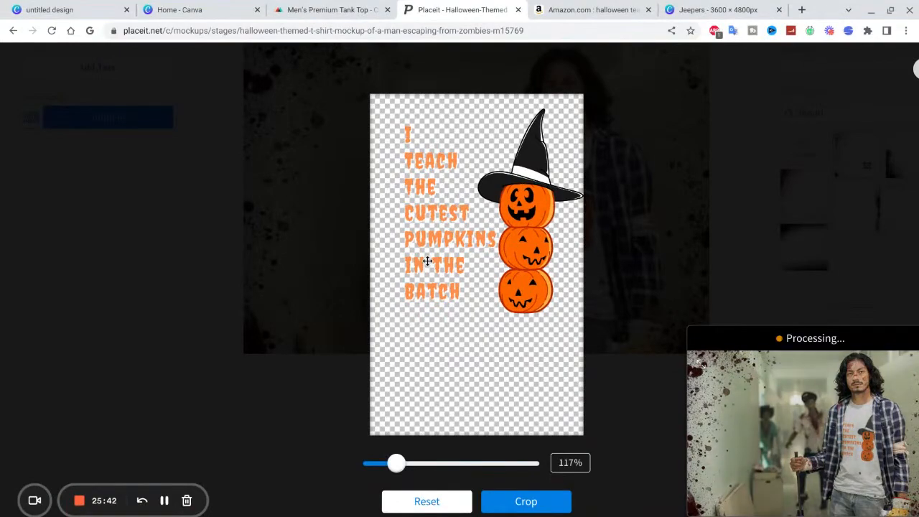
Rescale the design to 114%, adjust its position on the T-shirt and apply the crop.
scroll(900, 429, "up", 5)
scroll(900, 429, "down", 4)
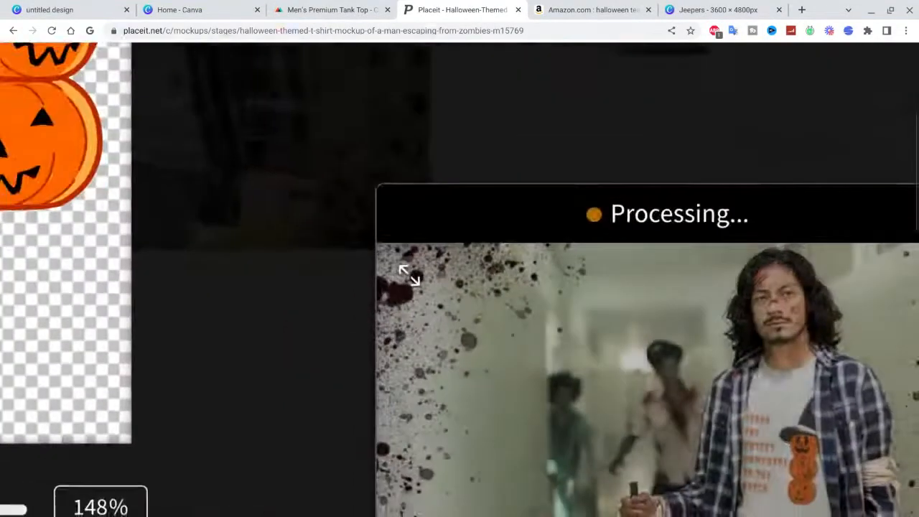
scroll(588, 302, "down", 4)
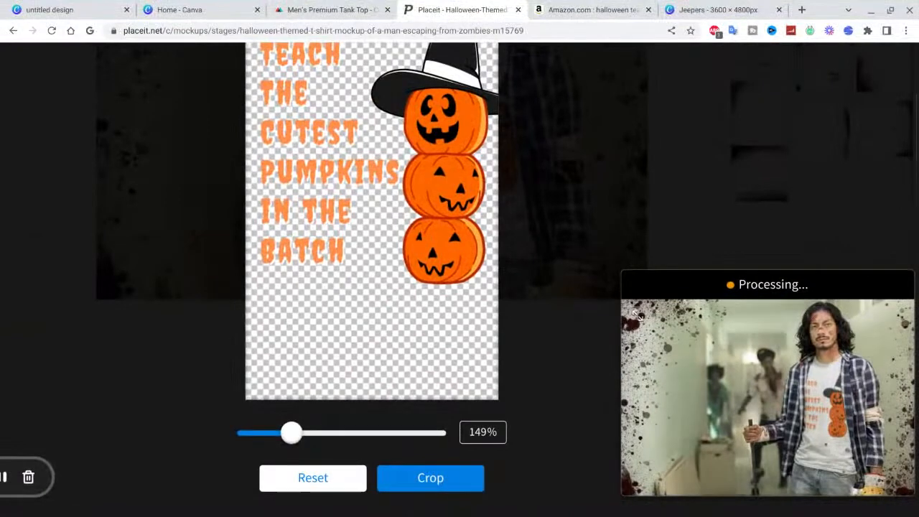
left_click_drag(293, 436, 283, 435)
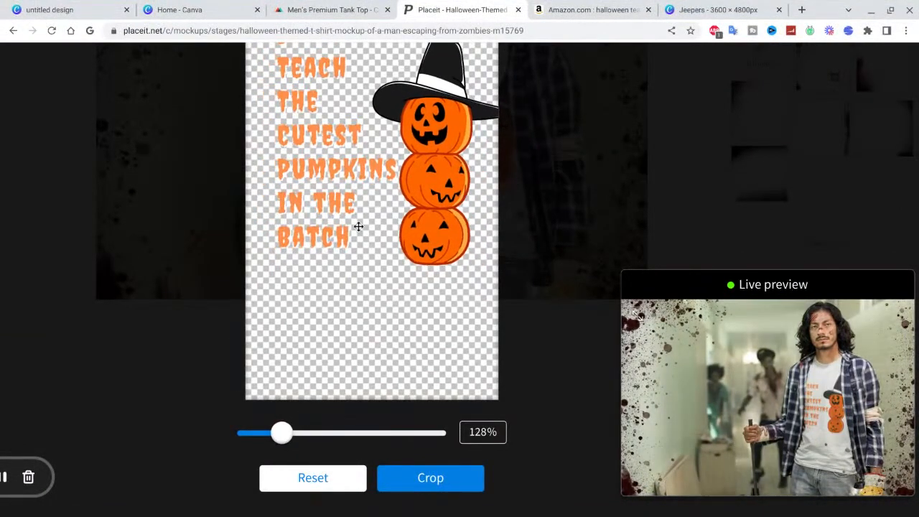
left_click_drag(358, 226, 364, 229)
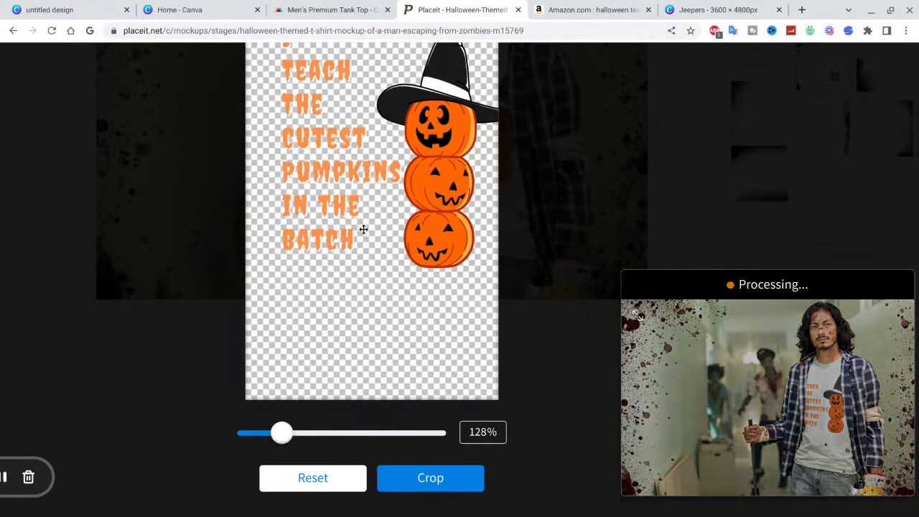
left_click_drag(286, 432, 276, 432)
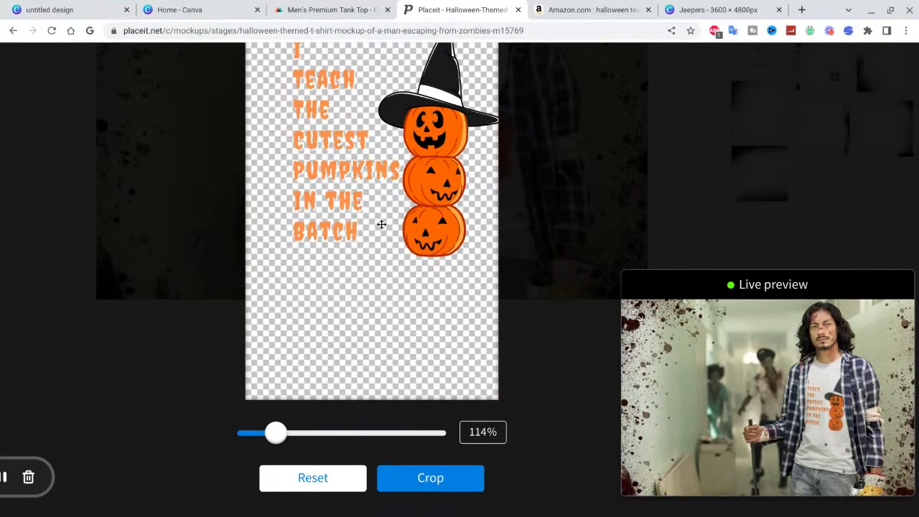
left_click(461, 486)
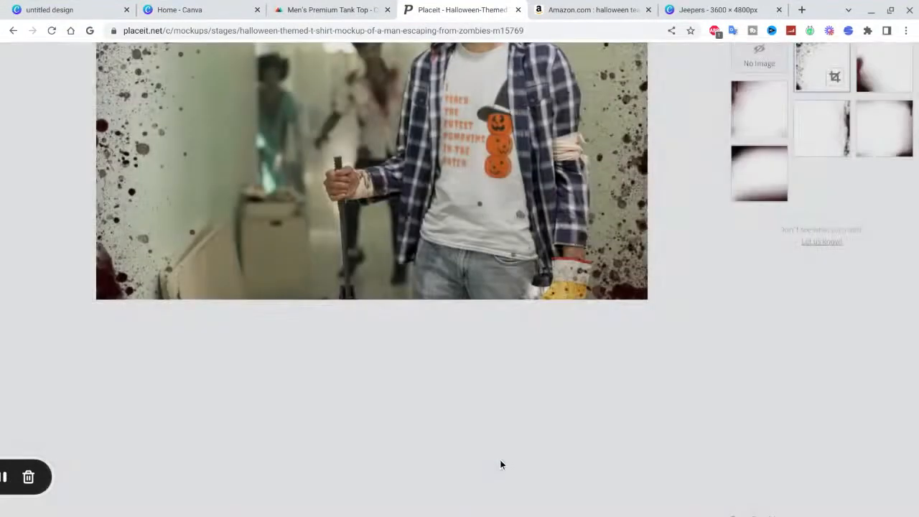
Try both recent dark colors on the T-shirt and set the shirt color to black.
scroll(494, 326, "up", 1)
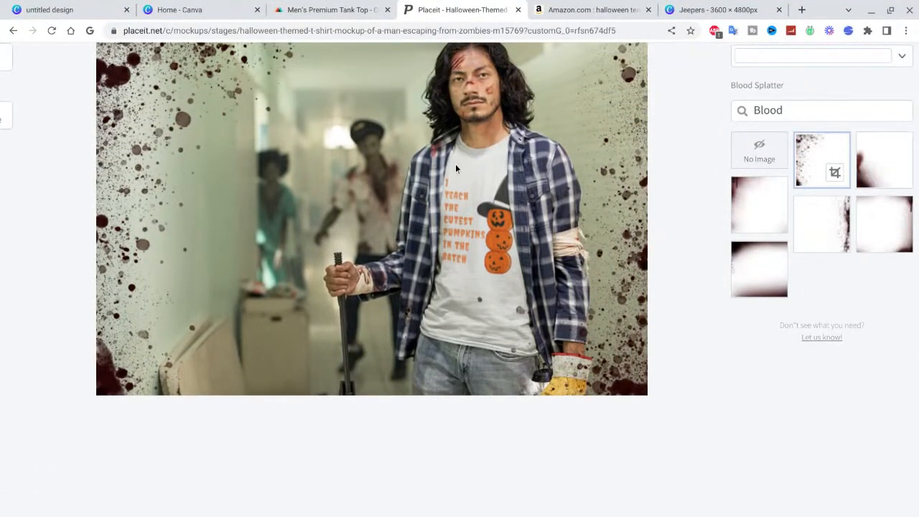
scroll(668, 323, "up", 1)
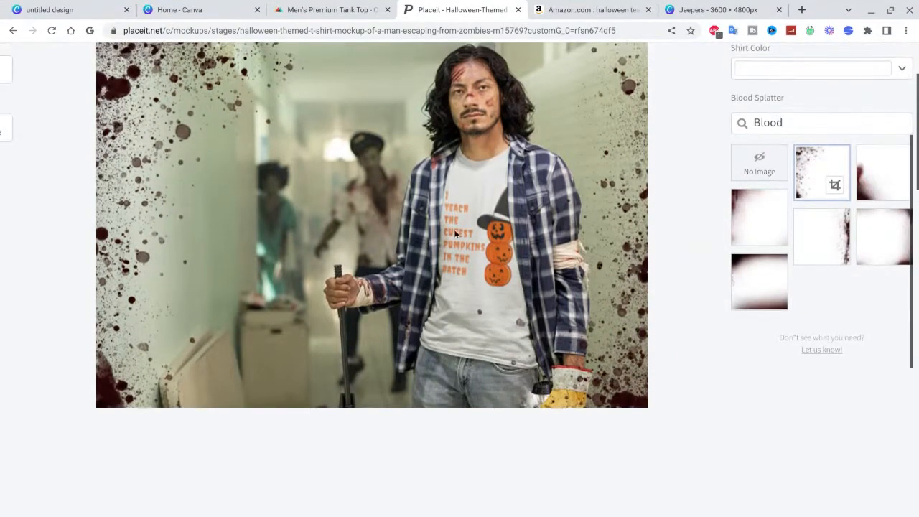
left_click(786, 75)
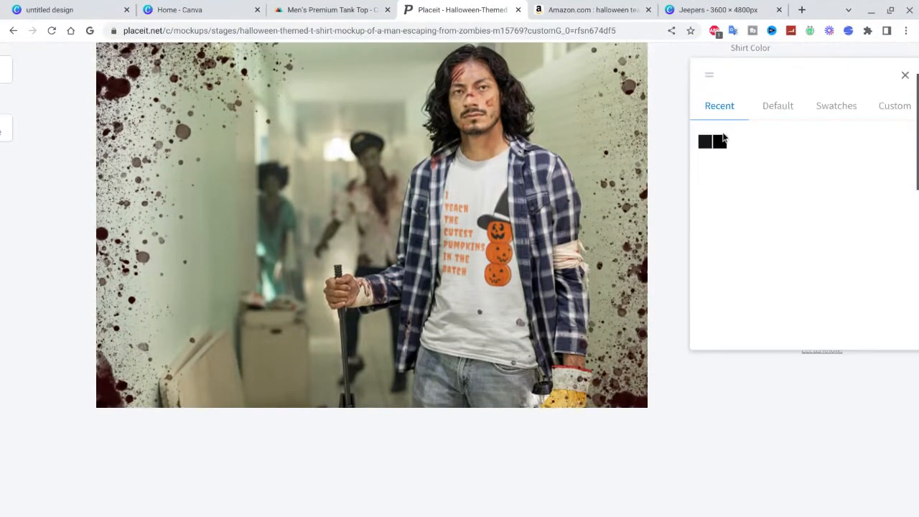
left_click(709, 145)
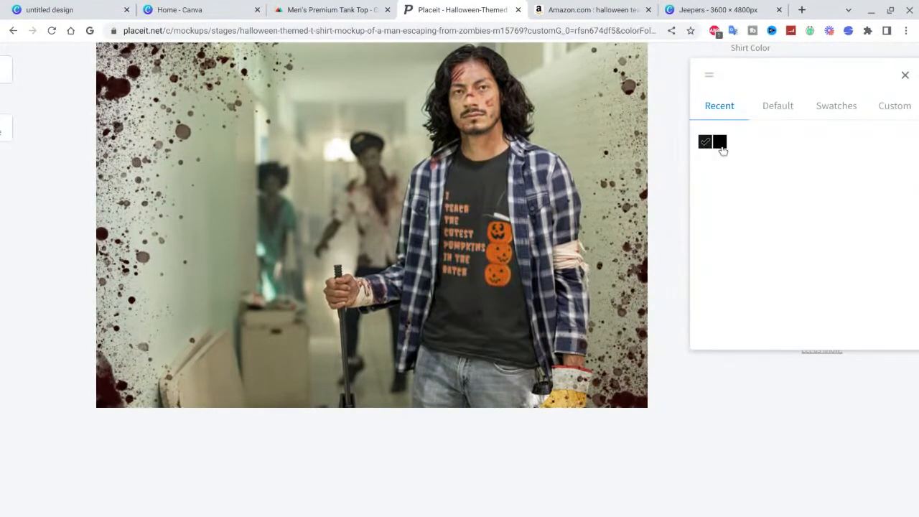
left_click(720, 144)
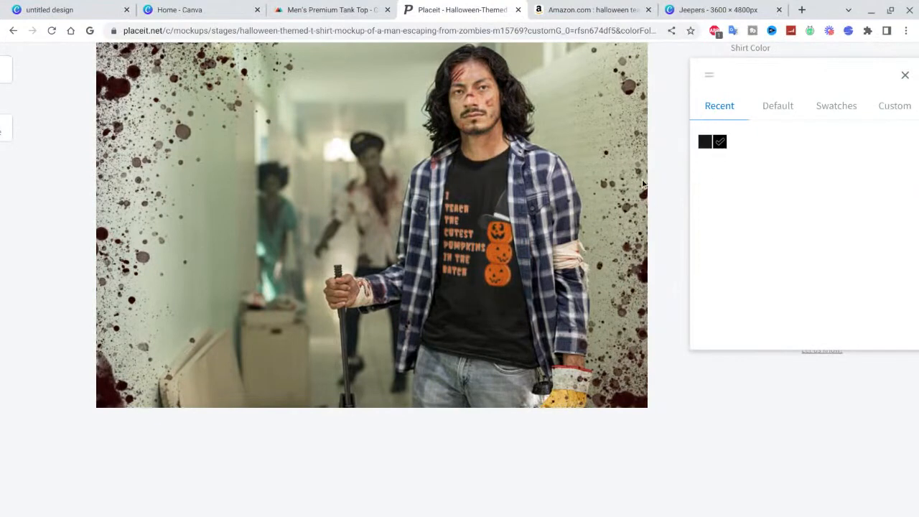
left_click(684, 395)
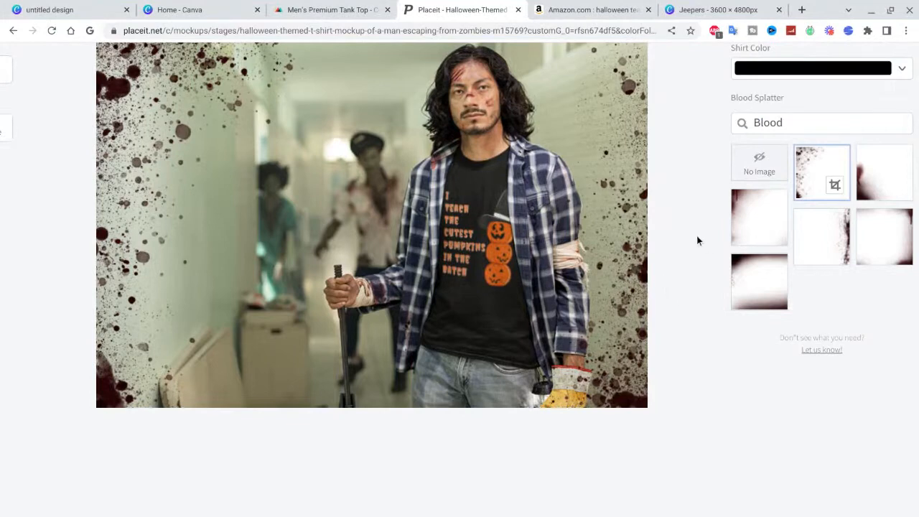
Return to the Halloween apparel results and open the mockup of a crewneck sweatshirt surrounded by Halloween decorations.
scroll(697, 240, "up", 2)
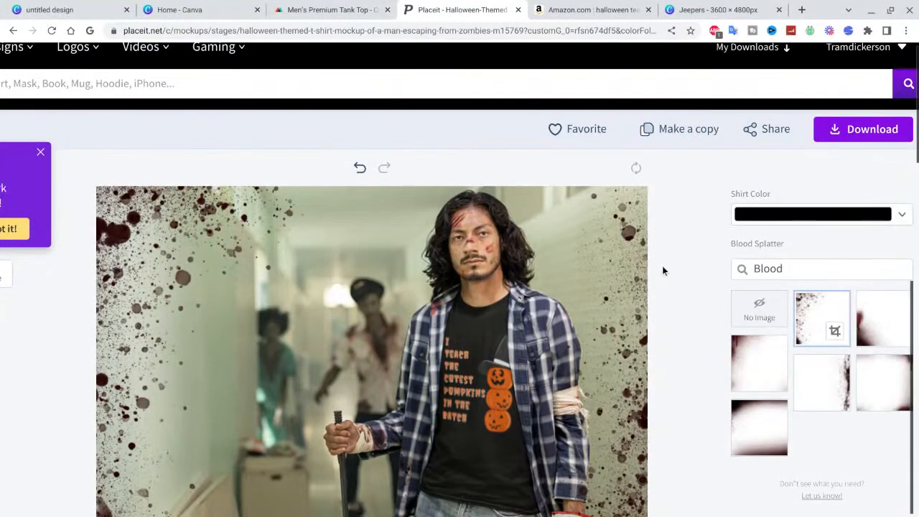
scroll(665, 262, "down", 2)
scroll(674, 260, "up", 2)
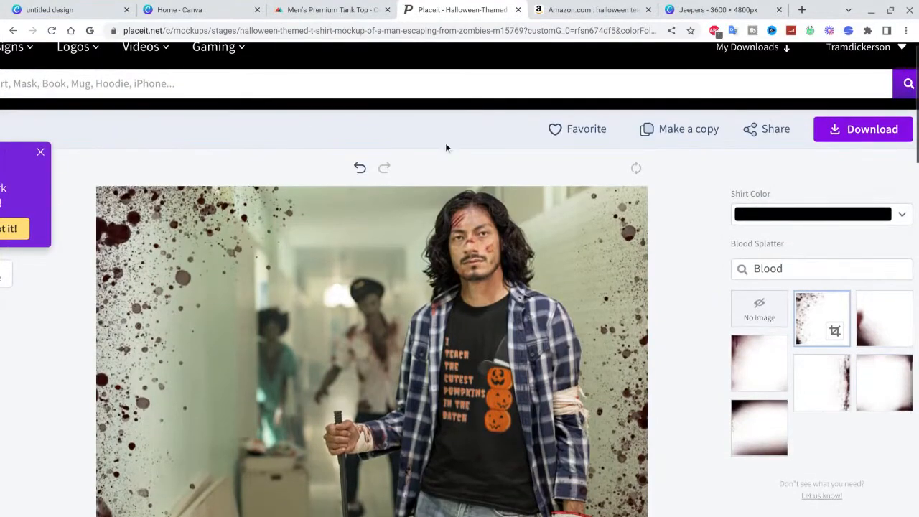
scroll(474, 154, "up", 1)
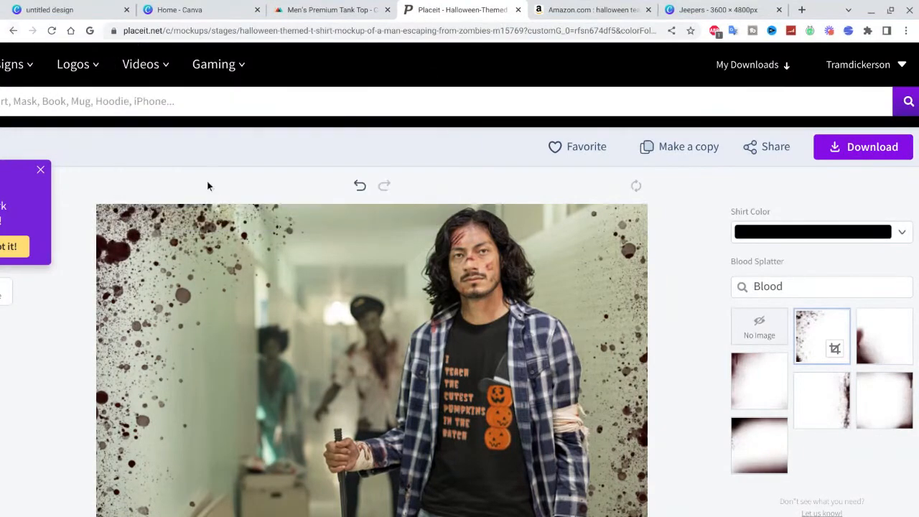
scroll(424, 121, "down", 2)
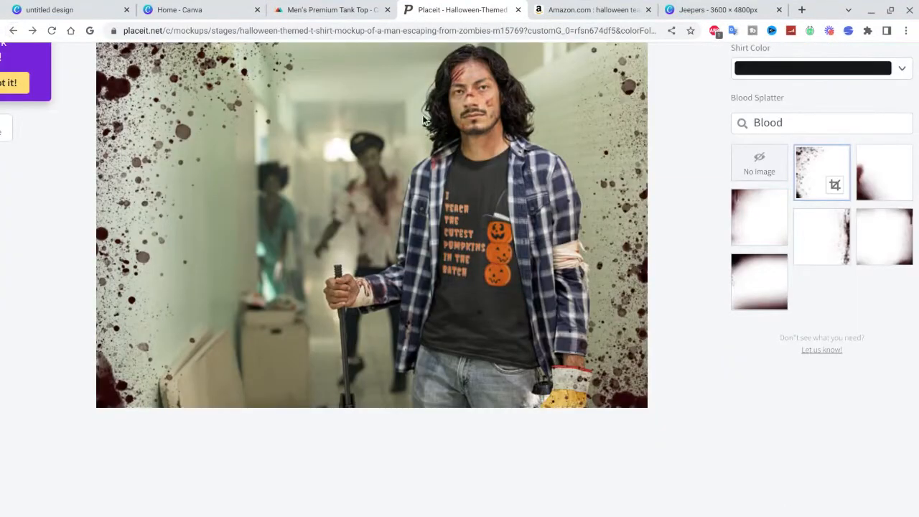
left_click(15, 31)
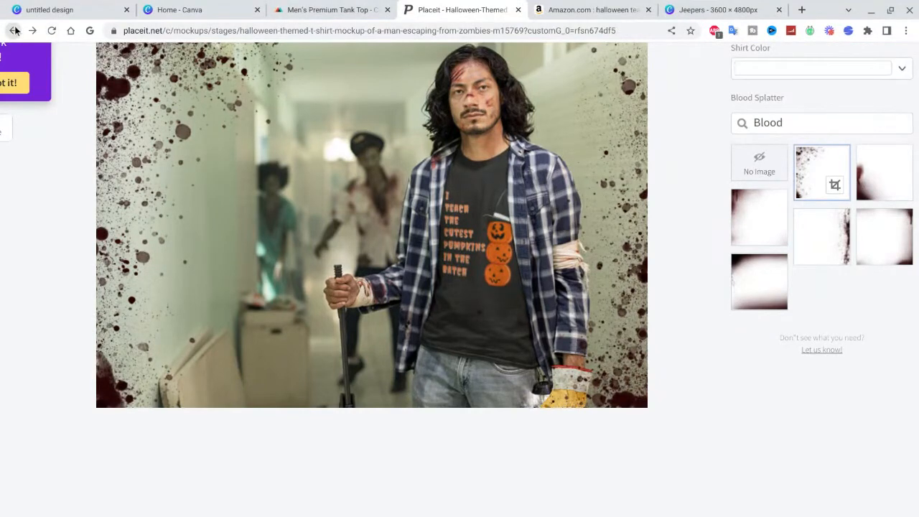
left_click(14, 31)
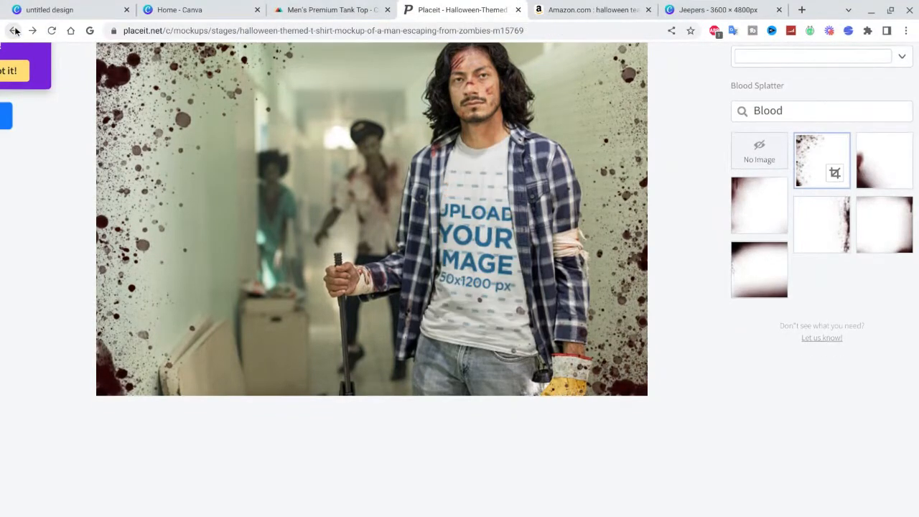
left_click(14, 31)
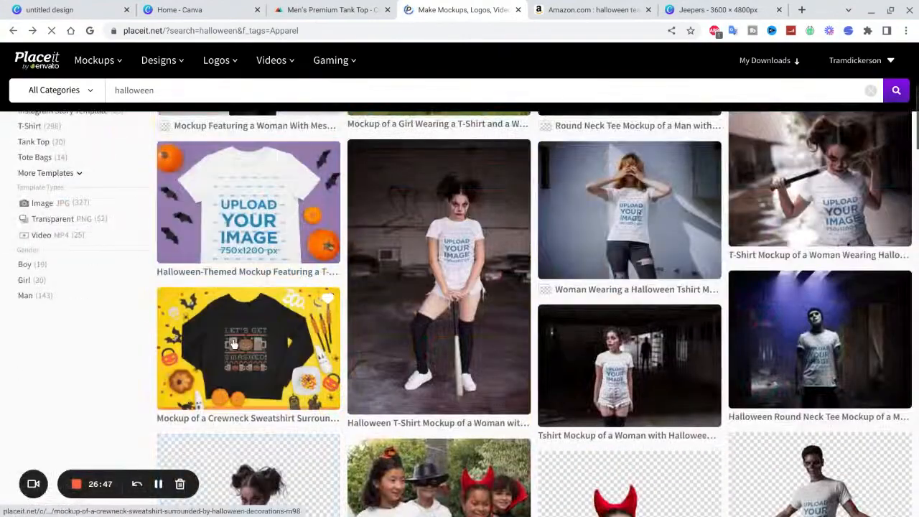
left_click(233, 341)
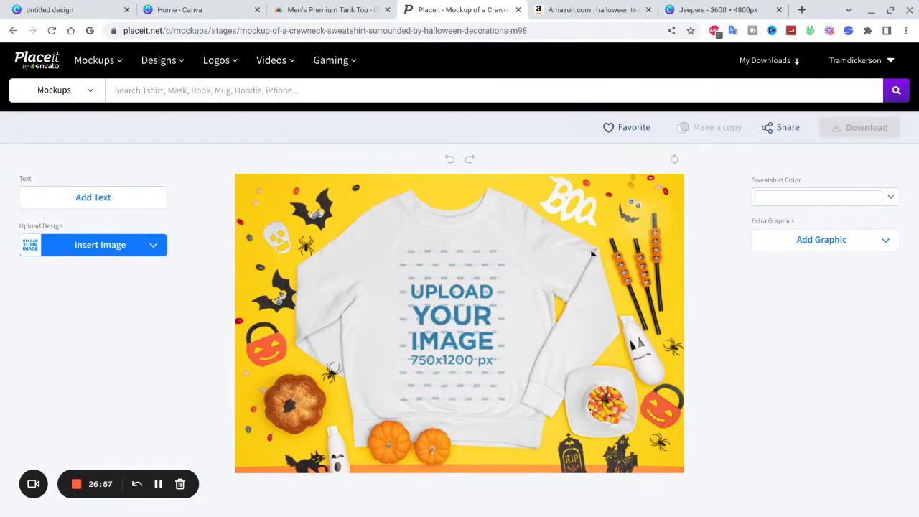
Upload Jeepers.png from the device's Downloads folder as the crewneck sweatshirt's design.
left_click(144, 252)
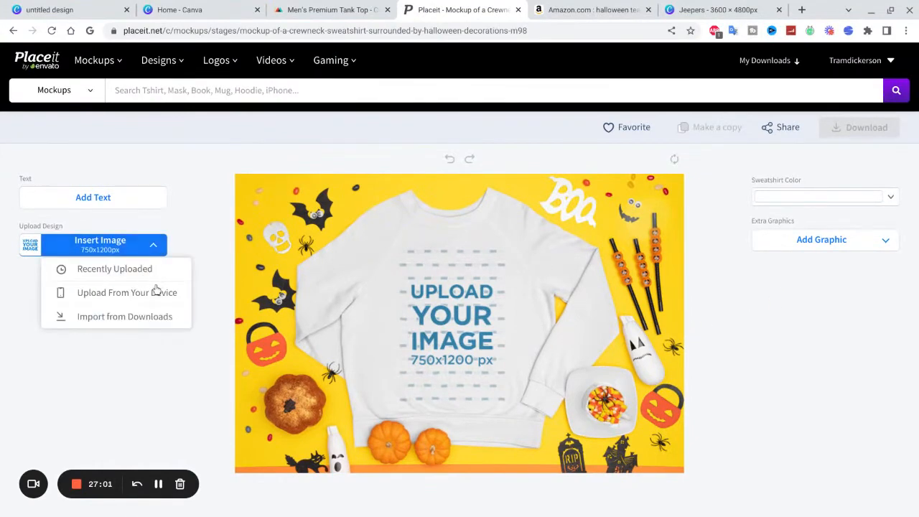
left_click(158, 295)
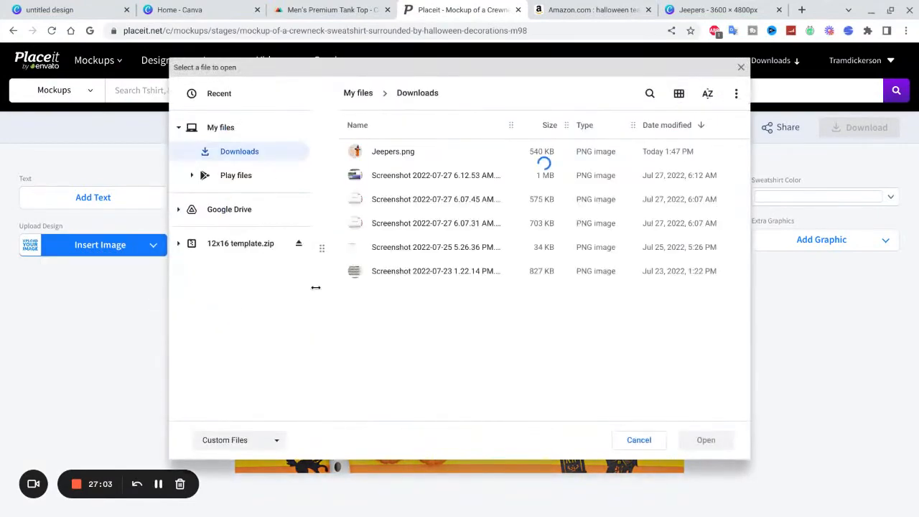
left_click(398, 155)
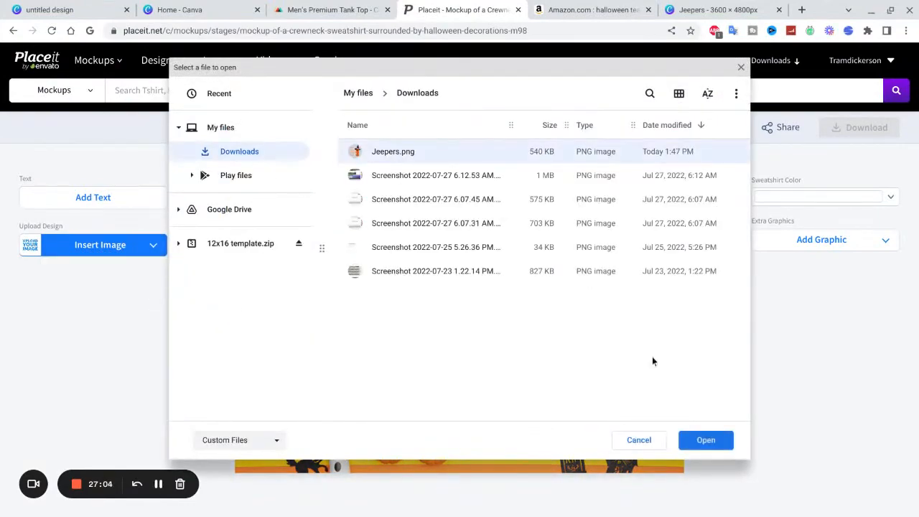
left_click(700, 439)
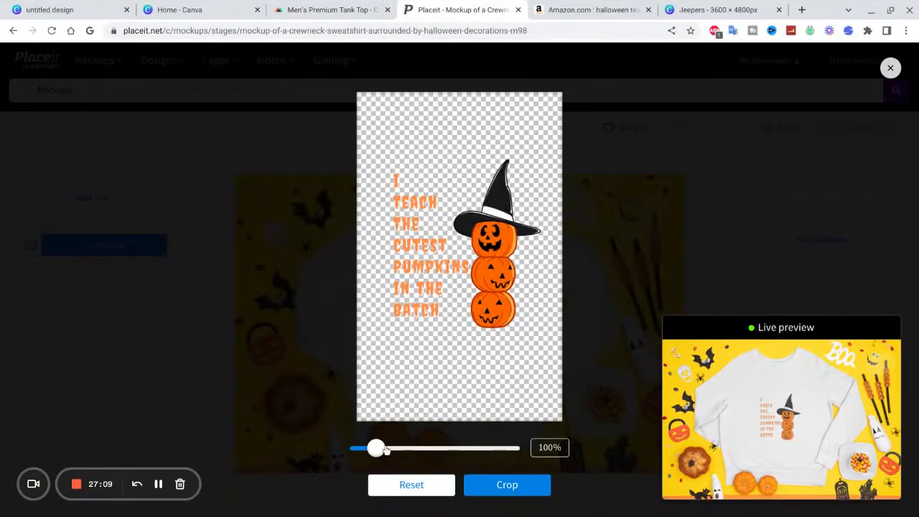
Move the design higher on the sweatshirt, enlarge it to 114% and apply the crop.
left_click_drag(430, 305, 433, 264)
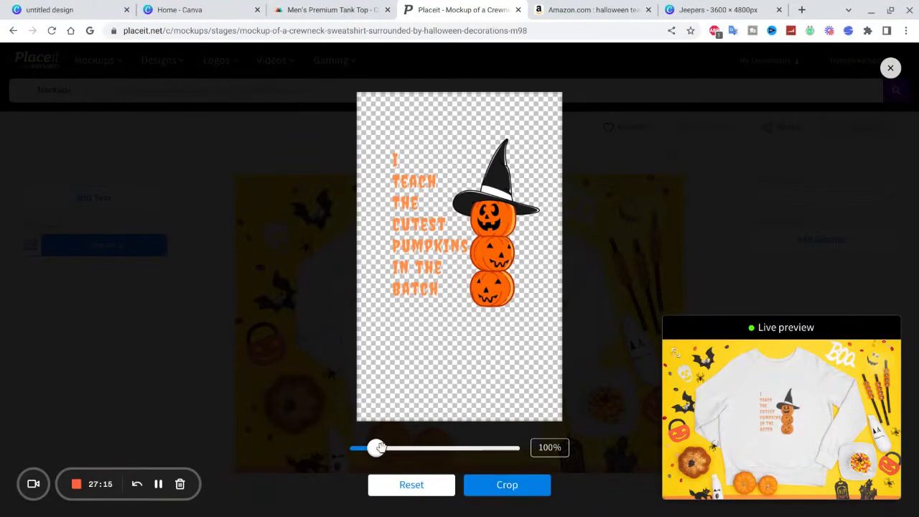
left_click_drag(375, 449, 385, 451)
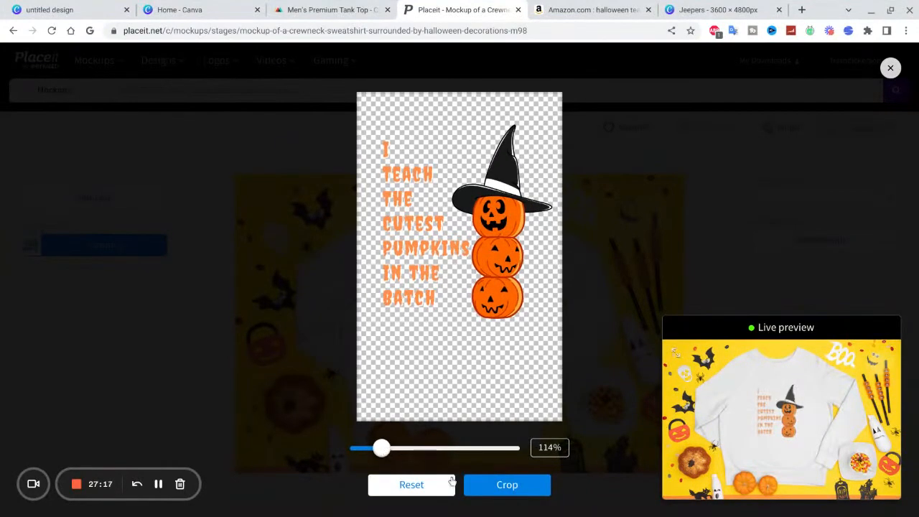
left_click(510, 491)
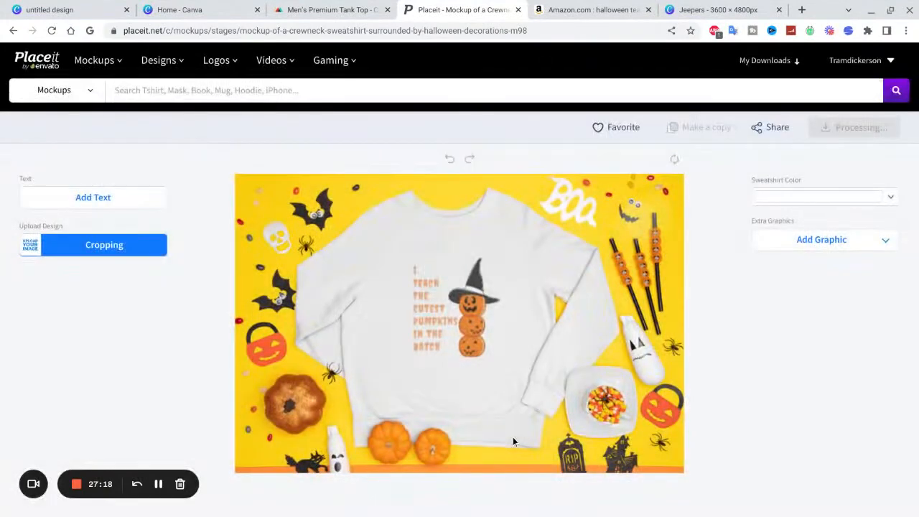
Try dark gray and blue shades on the sweatshirt and set the sweatshirt color to black.
left_click(822, 199)
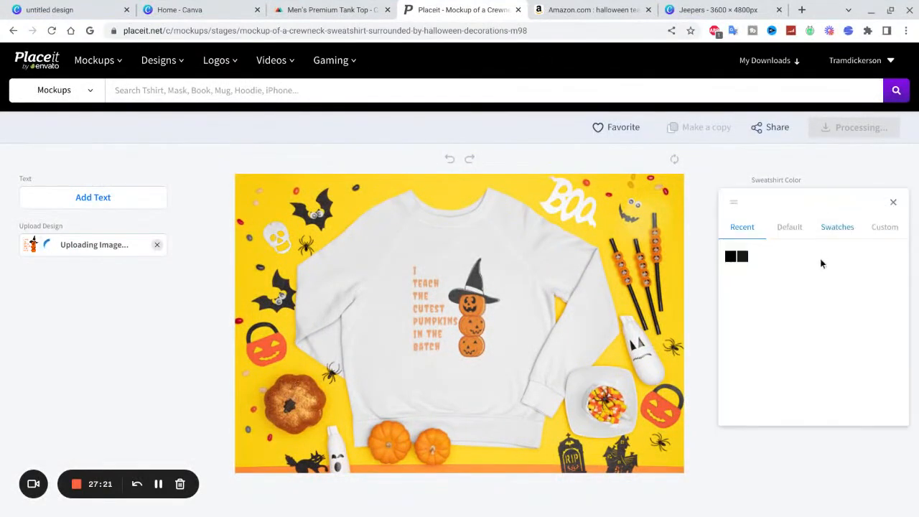
left_click(824, 228)
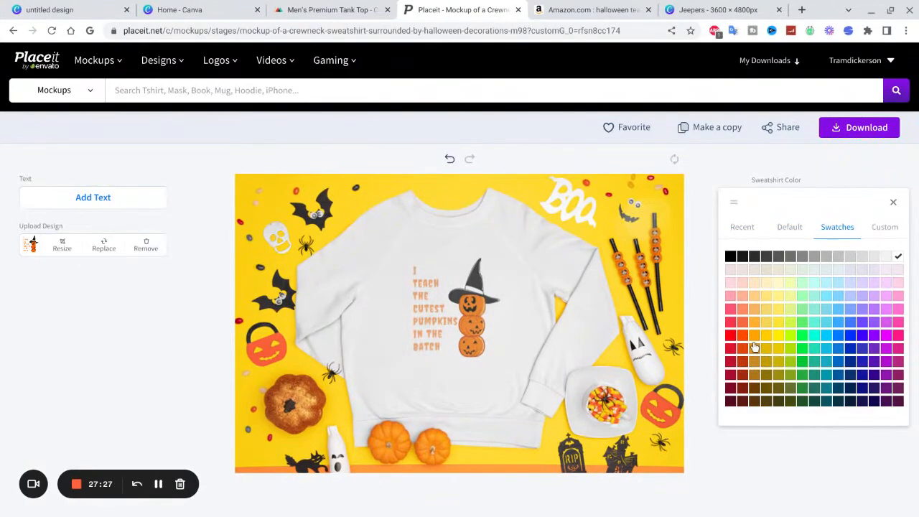
left_click(729, 257)
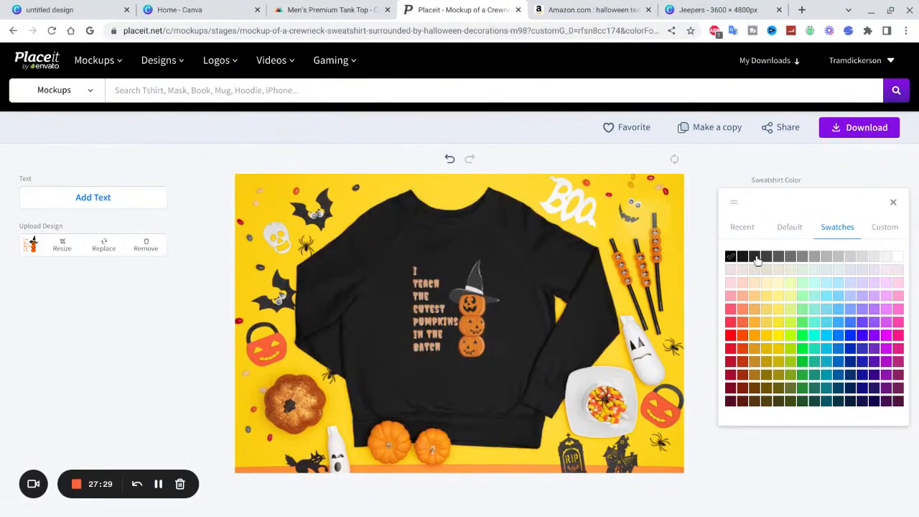
left_click(753, 257)
left_click(766, 257)
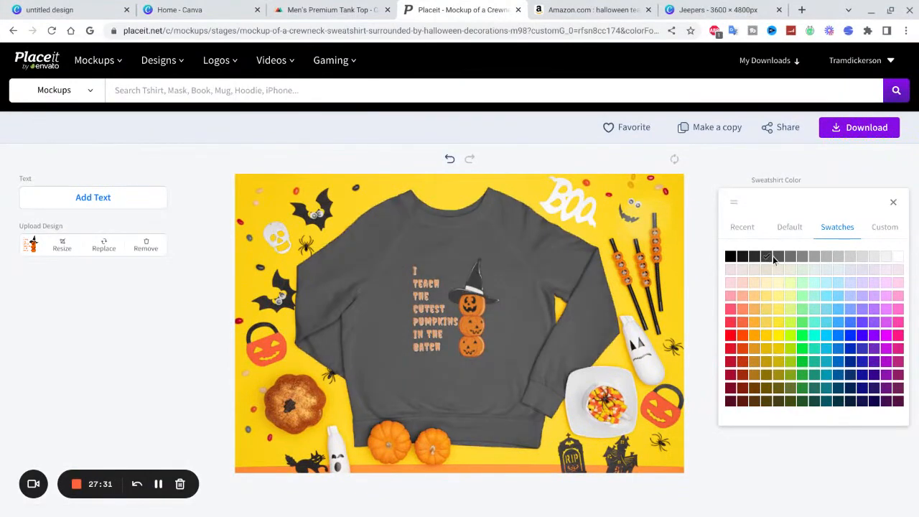
left_click(850, 349)
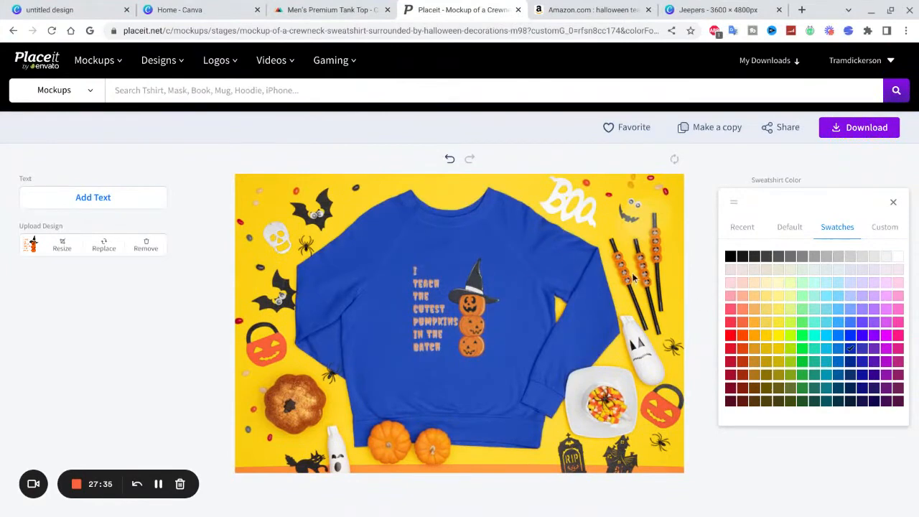
left_click(730, 257)
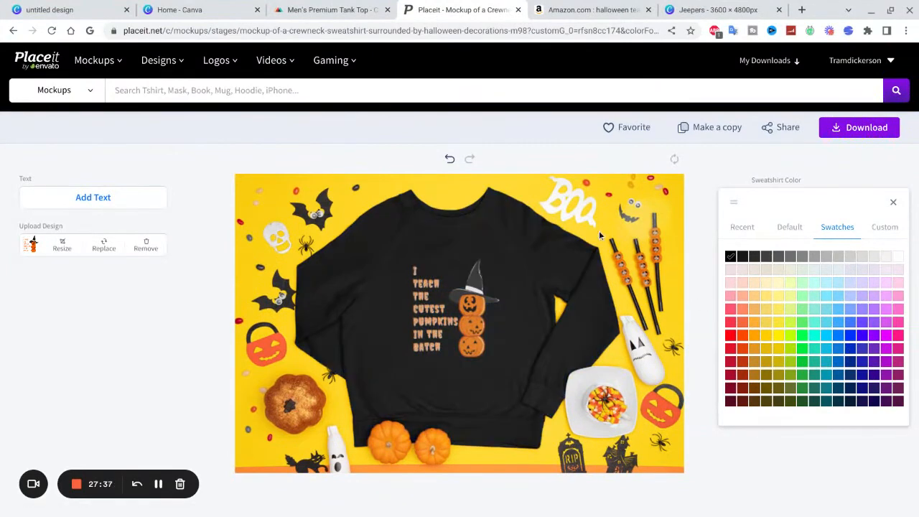
left_click(893, 203)
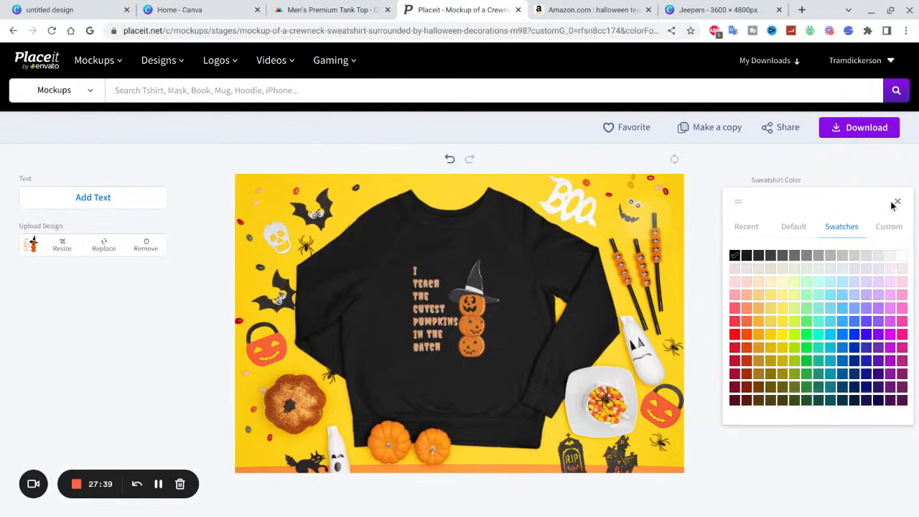
left_click(897, 203)
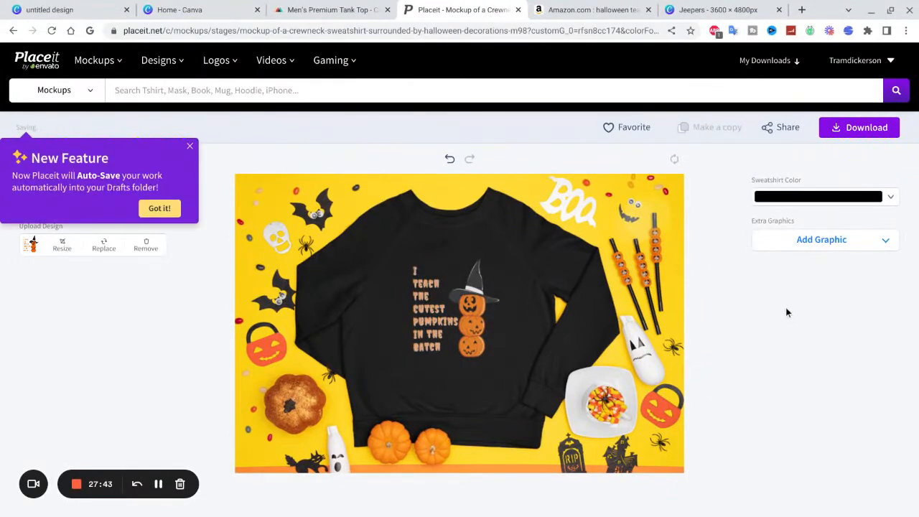
left_click(190, 146)
Open the T-shirt design templates from the apparel and print designs.
mouse_move(174, 68)
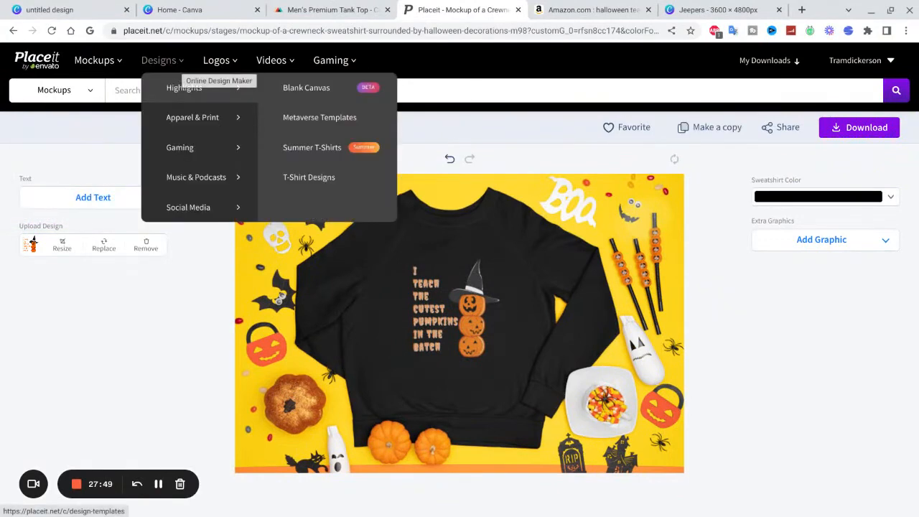
mouse_move(190, 122)
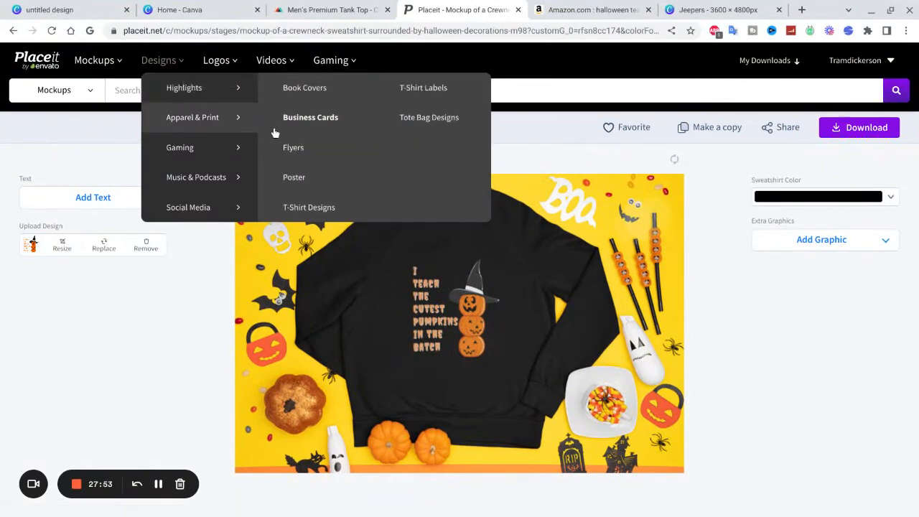
left_click(310, 206)
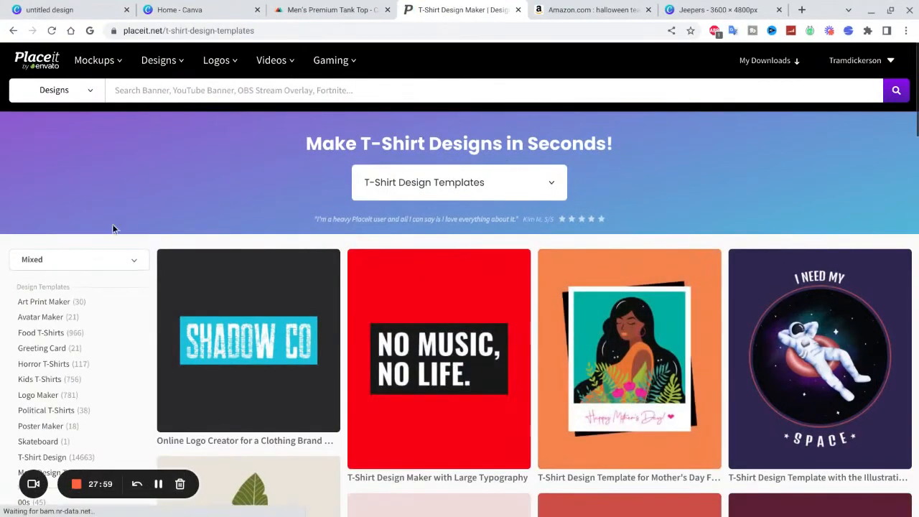
Filter the T-shirt design templates by the Halloween tag.
scroll(66, 227, "down", 1)
scroll(308, 383, "down", 5)
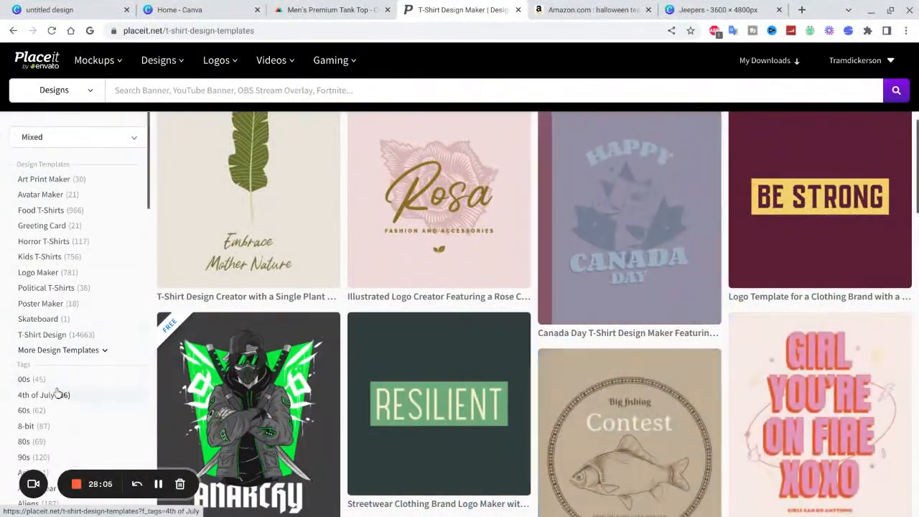
scroll(57, 394, "down", 3)
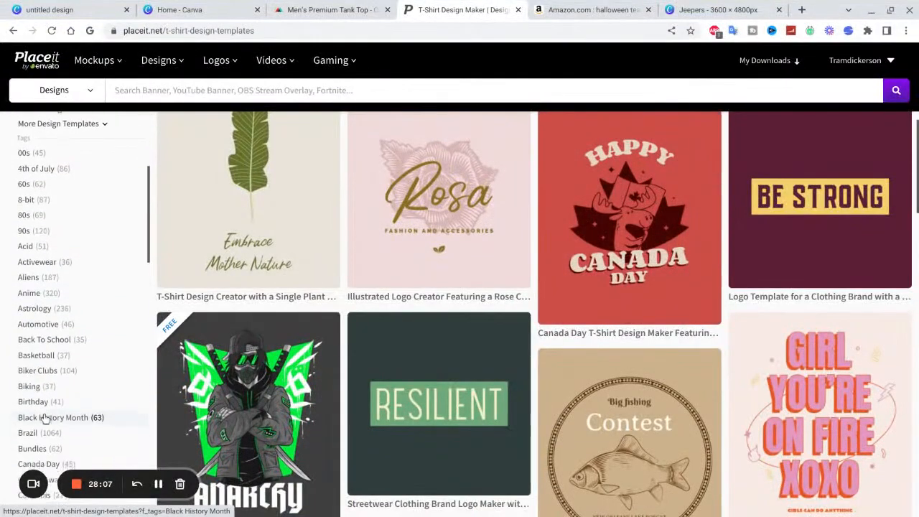
scroll(45, 418, "down", 4)
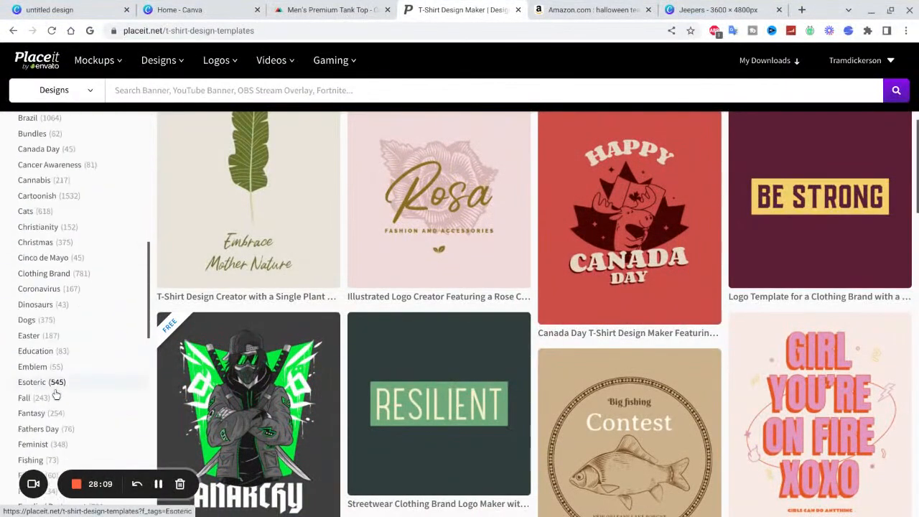
scroll(56, 394, "down", 5)
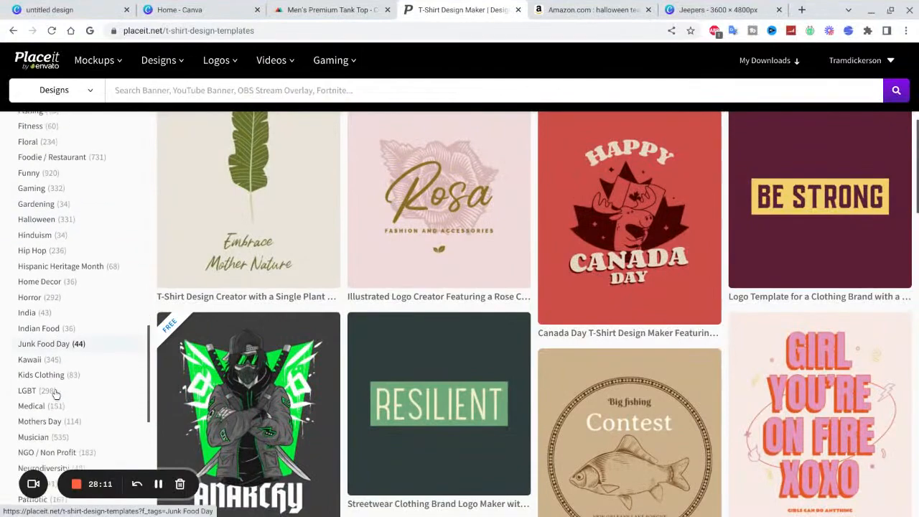
scroll(56, 393, "down", 1)
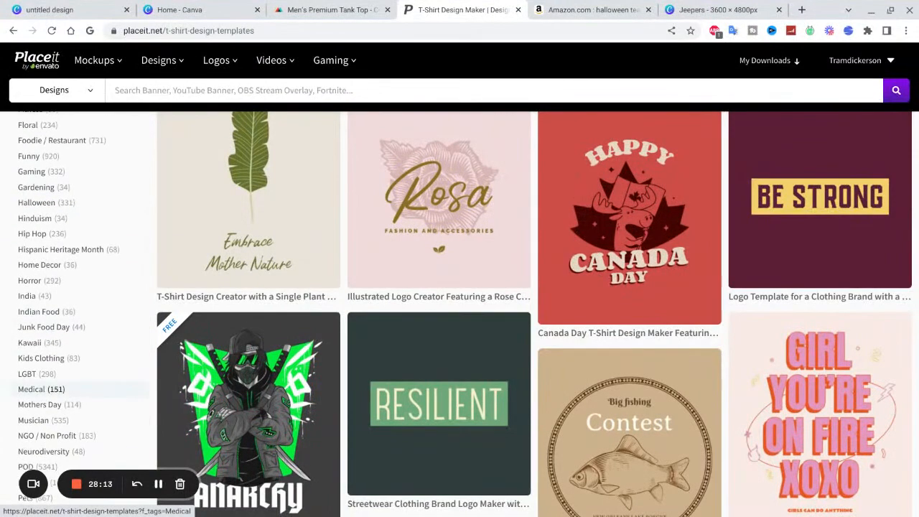
scroll(56, 392, "down", 1)
scroll(57, 387, "up", 3)
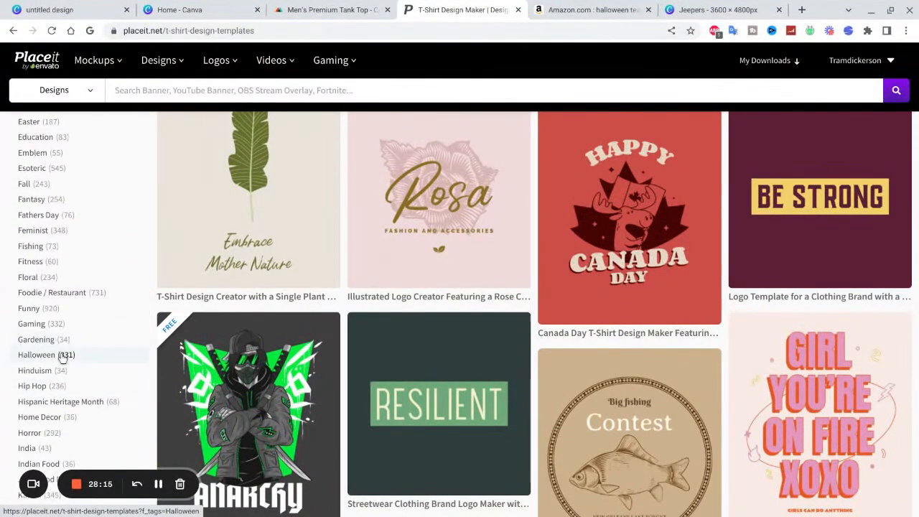
left_click(61, 356)
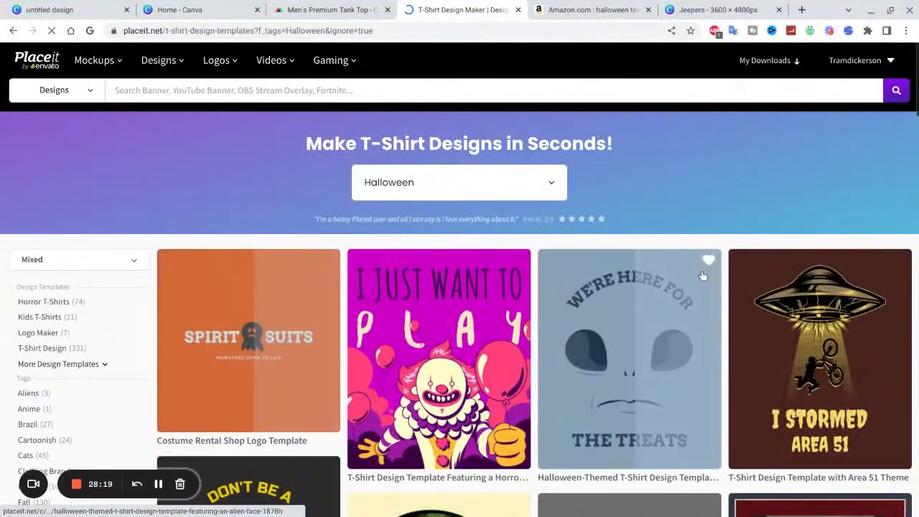
Open the ugly-sweater-style Halloween template reading "Witch Better Have My Candy".
scroll(722, 213, "down", 2)
scroll(731, 229, "down", 5)
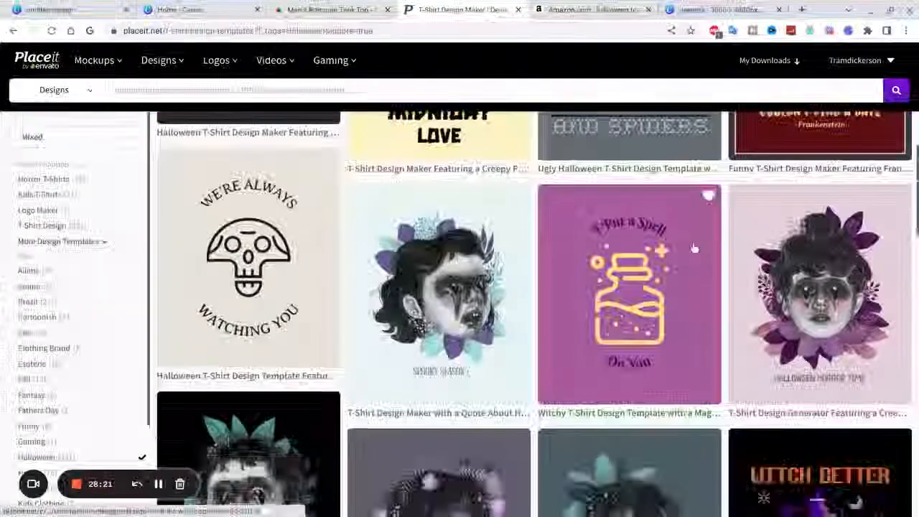
scroll(530, 345, "down", 3)
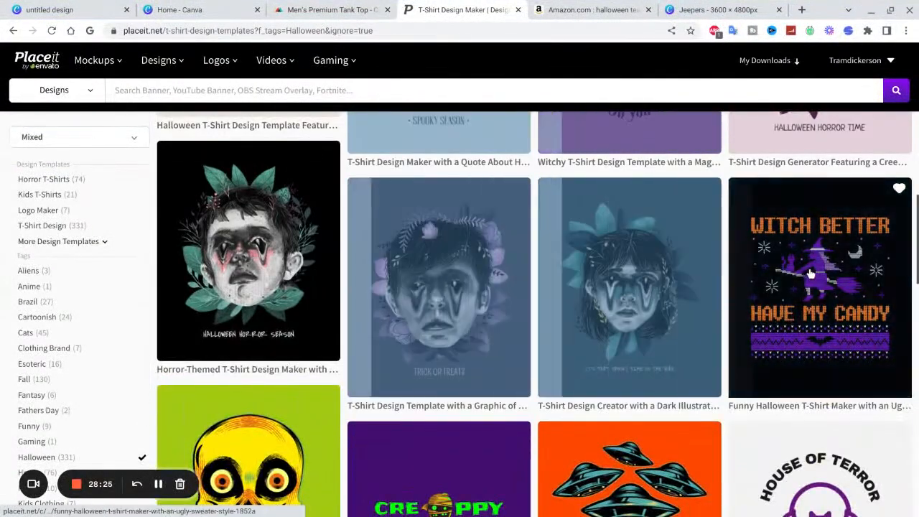
left_click(826, 310)
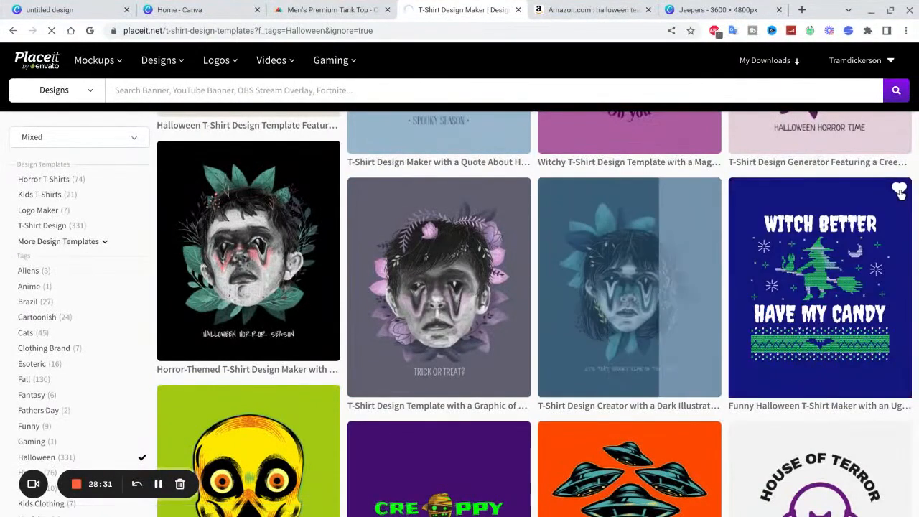
left_click(756, 367)
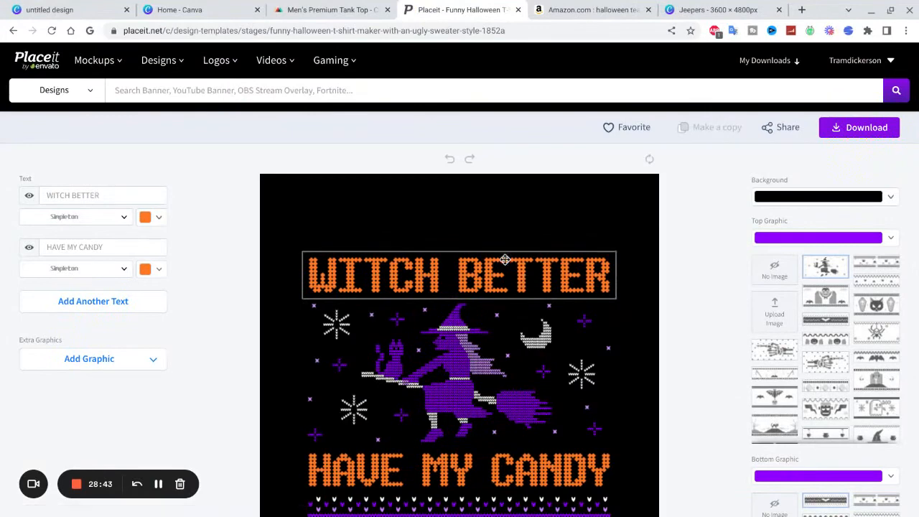
Replace the word "BETTER" with "betta" in the template's upper text line.
double_click(119, 195)
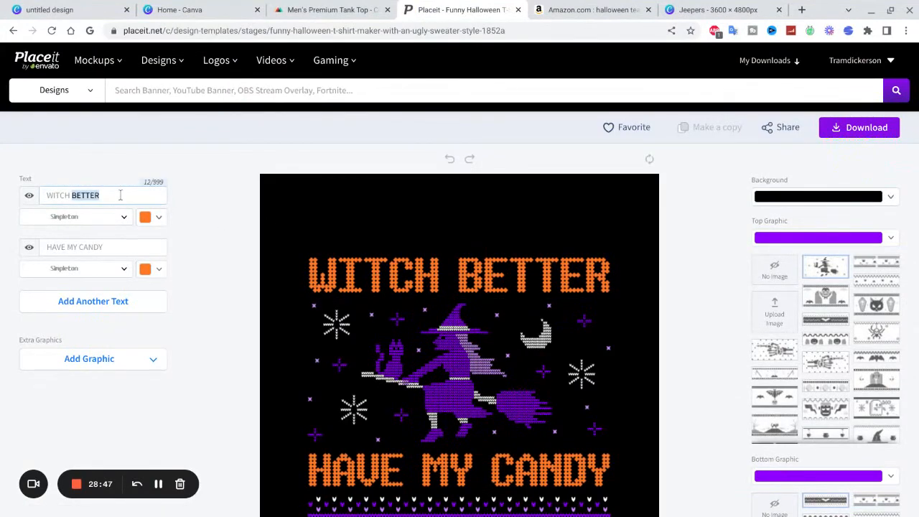
type("betta")
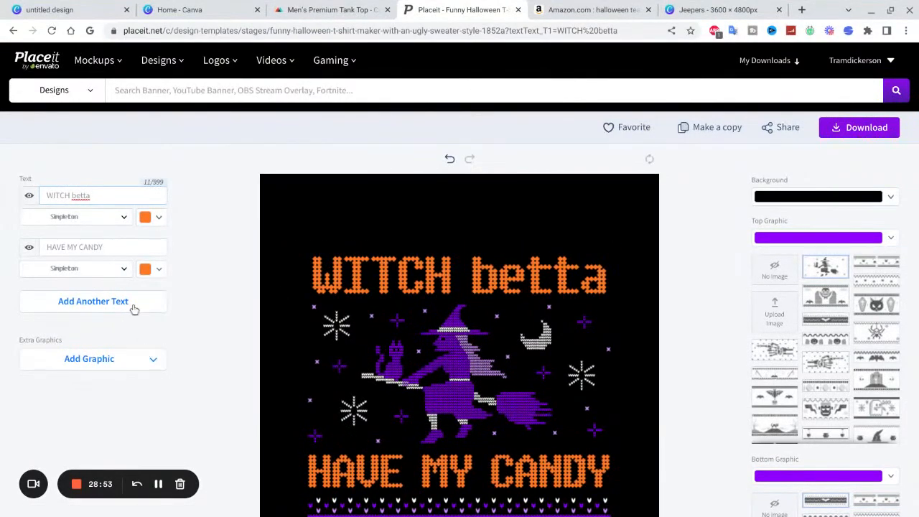
left_click(120, 371)
left_click(279, 327)
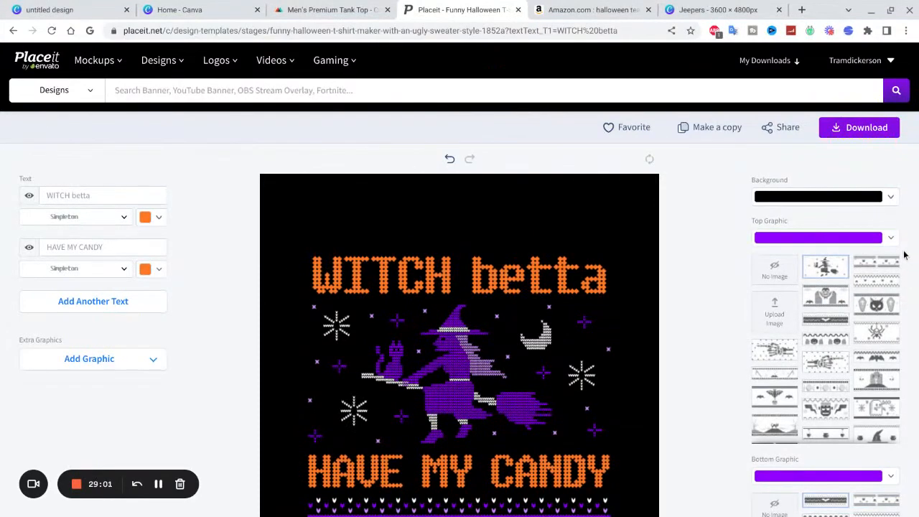
Try the recent dark gray and blue colors on the top witch graphic and open the full color swatches.
left_click(890, 238)
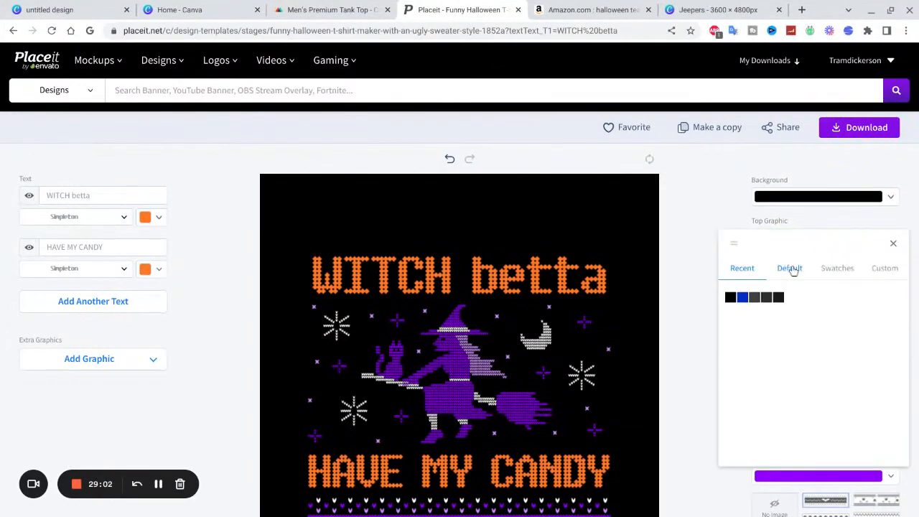
left_click(755, 299)
left_click(767, 299)
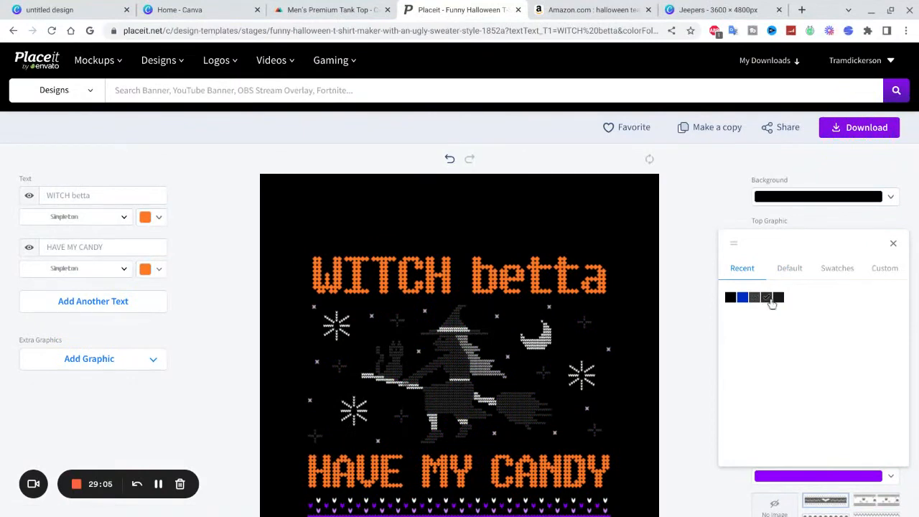
left_click(743, 299)
left_click(833, 272)
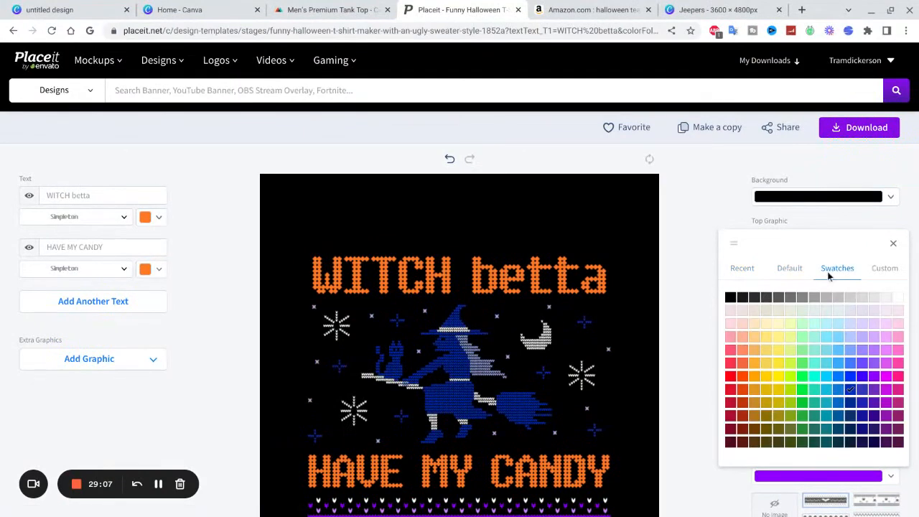